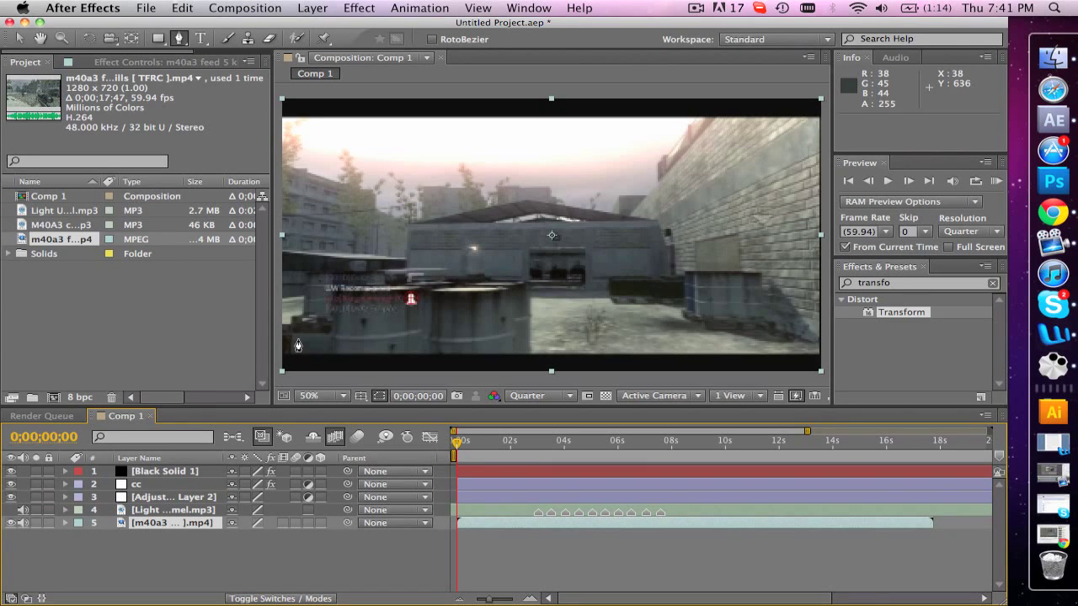
# Step: Mute the m40a3 clip's audio and RAM-preview the marked music with the clip's video hidden, restoring the video at the end
pyautogui.click(11, 524)
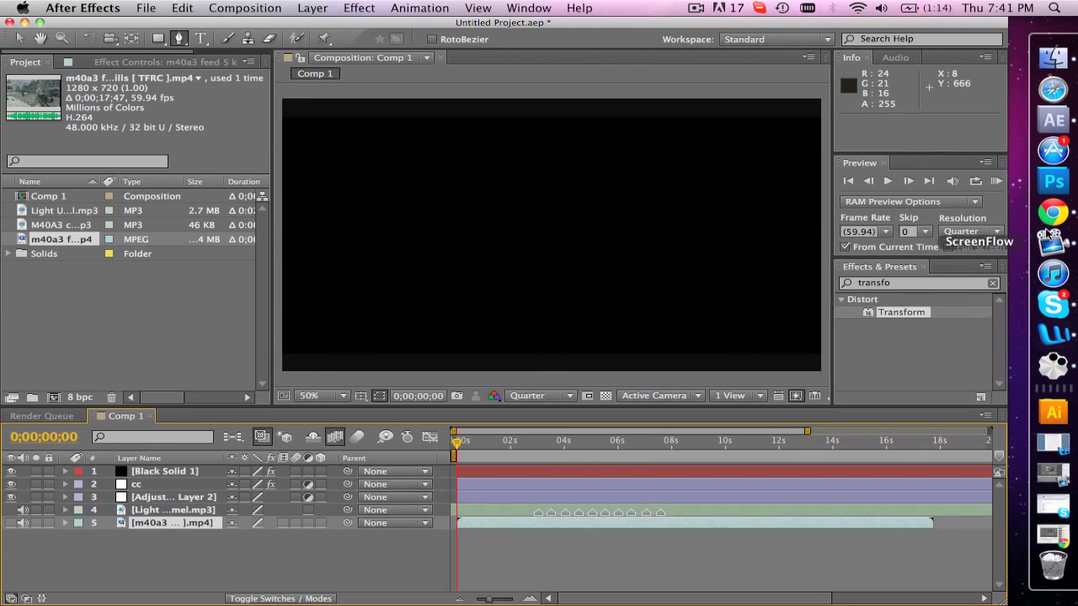
pyautogui.click(996, 181)
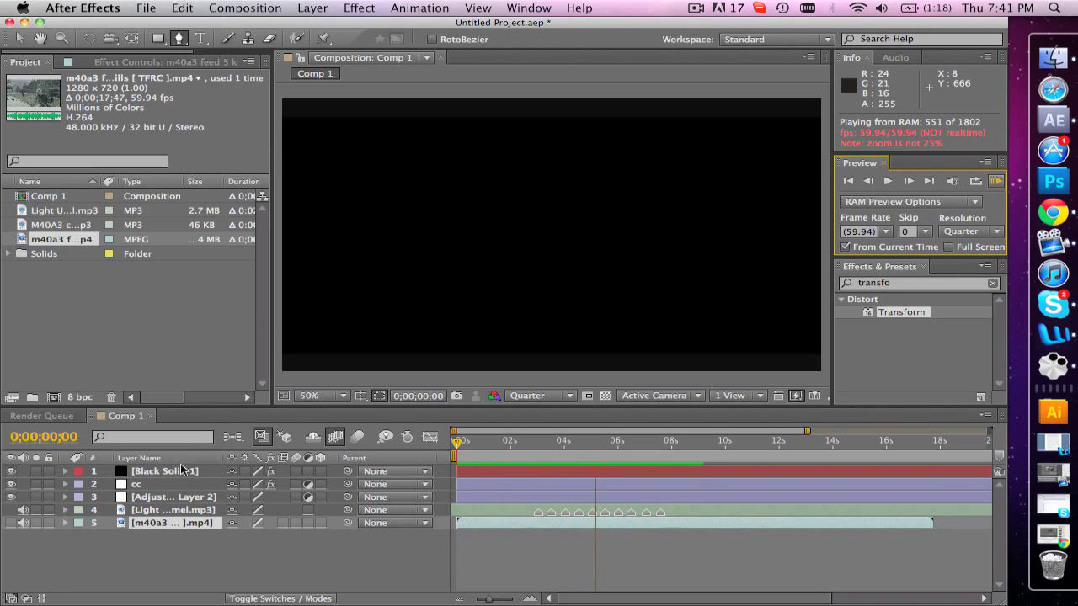
pyautogui.click(149, 524)
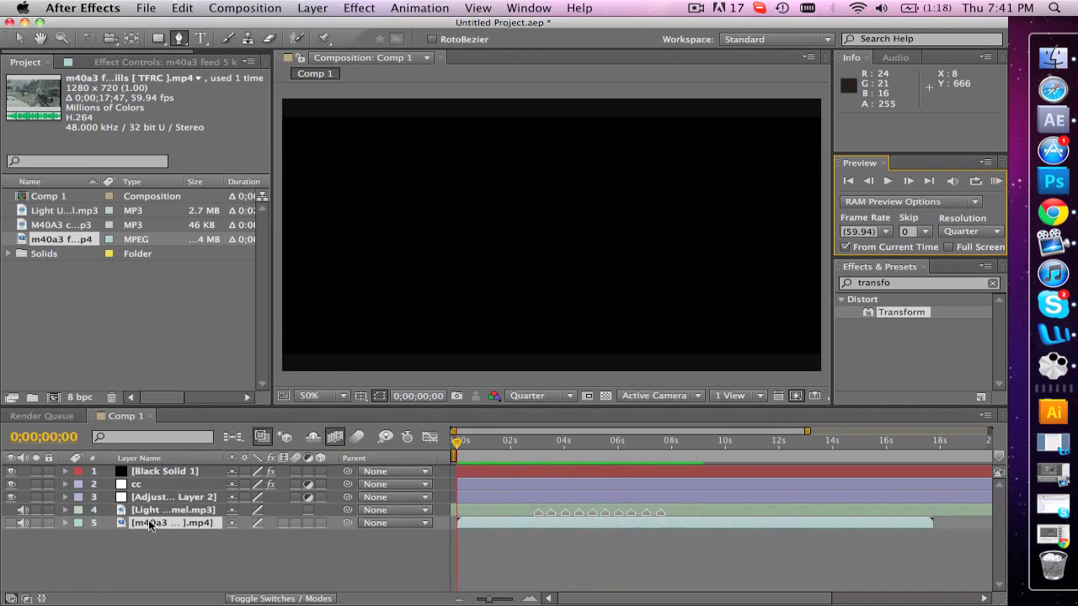
pyautogui.click(23, 522)
pyautogui.click(995, 182)
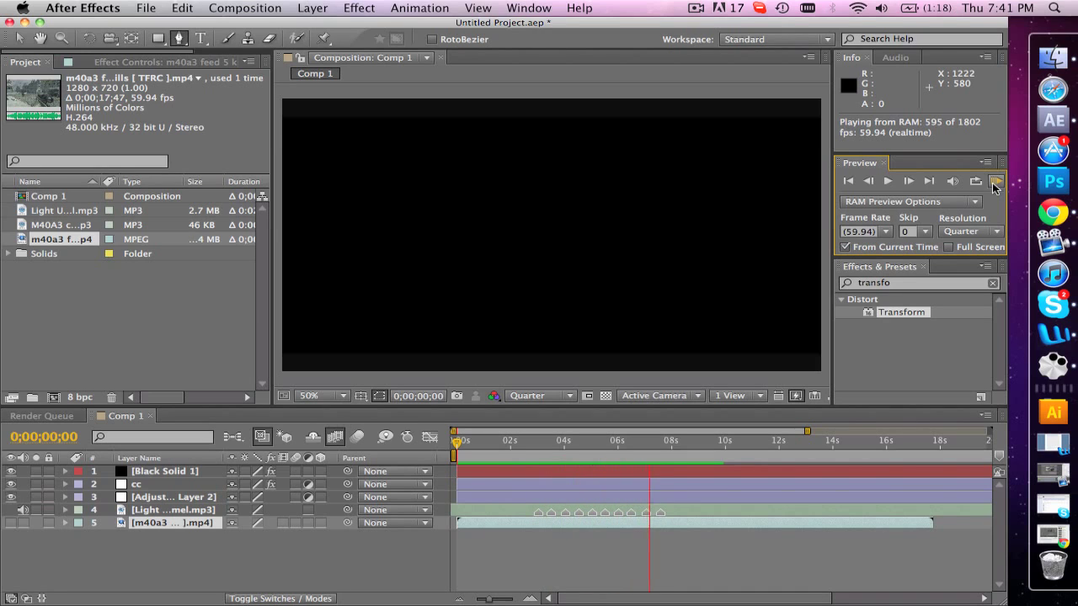
pyautogui.click(634, 519)
pyautogui.click(8, 523)
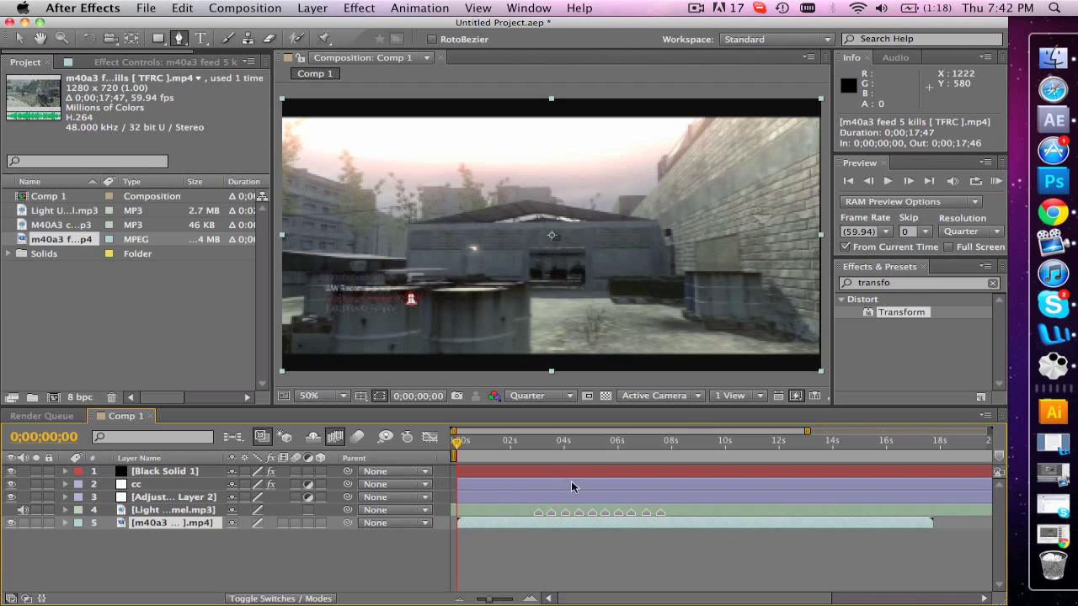
# Step: Find the exact frame of the first shot at 0;00;03;34 and add a layer marker to the m40a3 clip there
pyautogui.moveTo(551, 443); pyautogui.dragTo(564, 444)
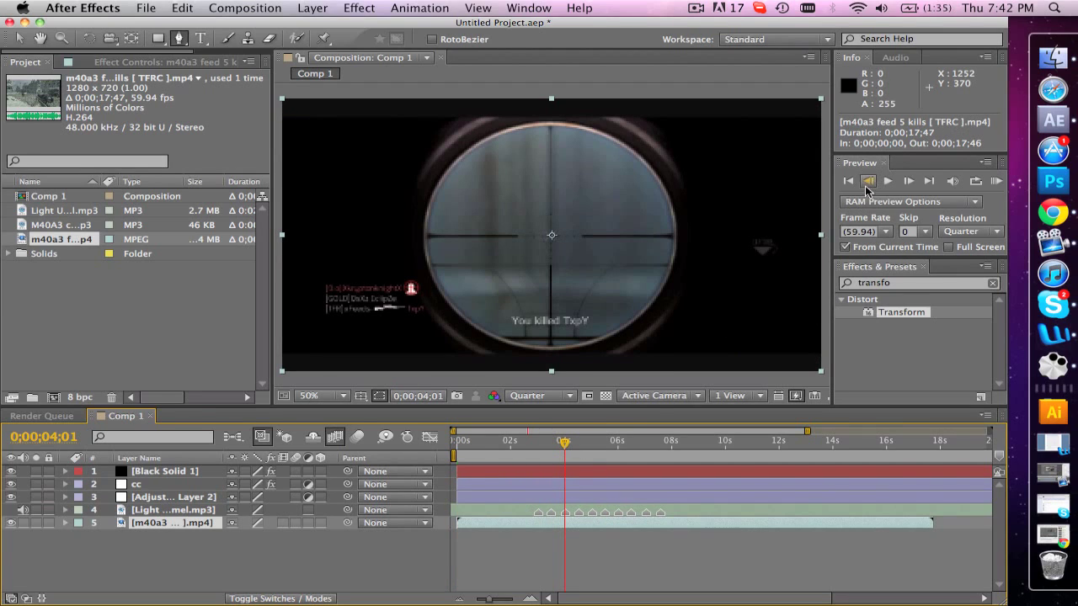
pyautogui.click(561, 443)
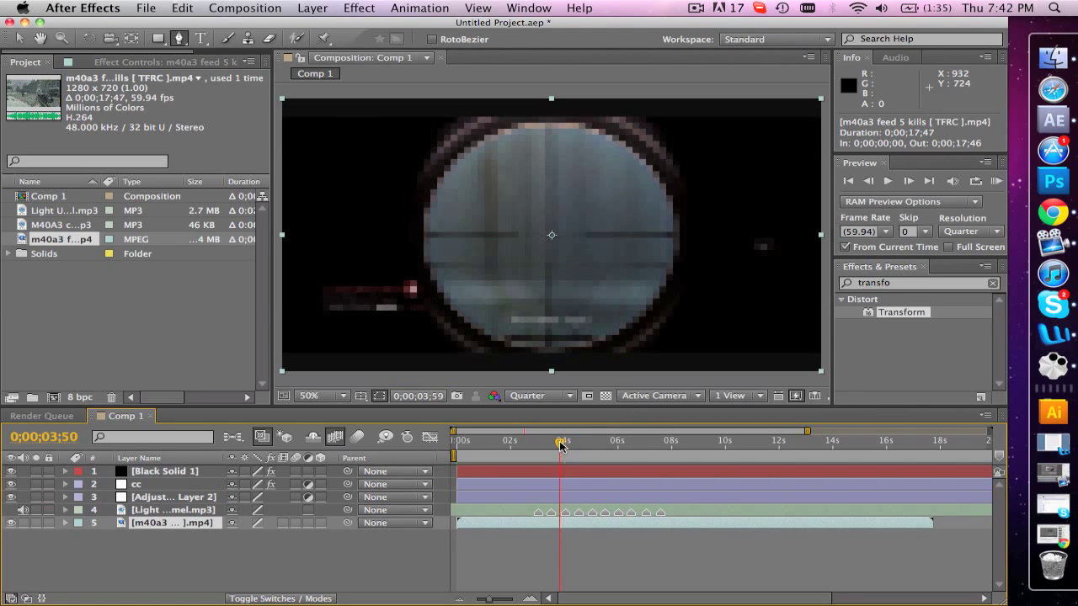
pyautogui.click(559, 447)
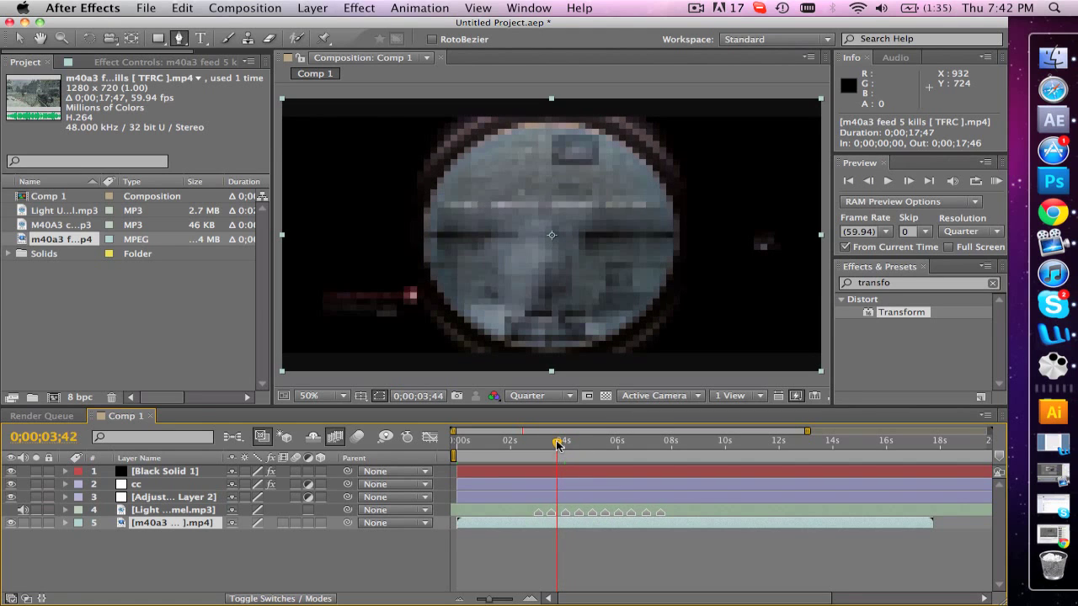
pyautogui.click(554, 446)
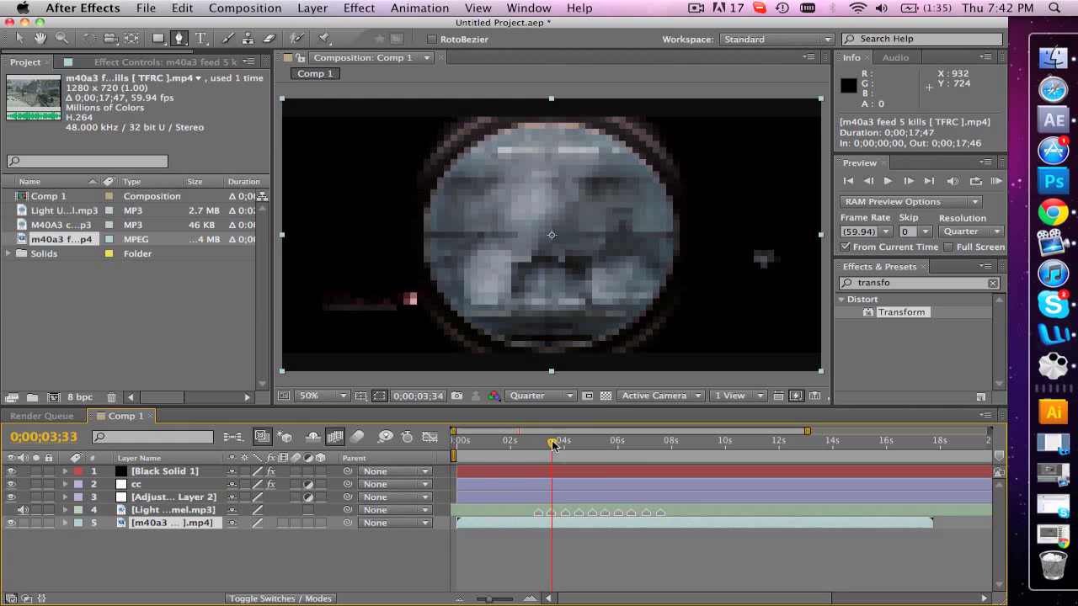
pyautogui.click(553, 447)
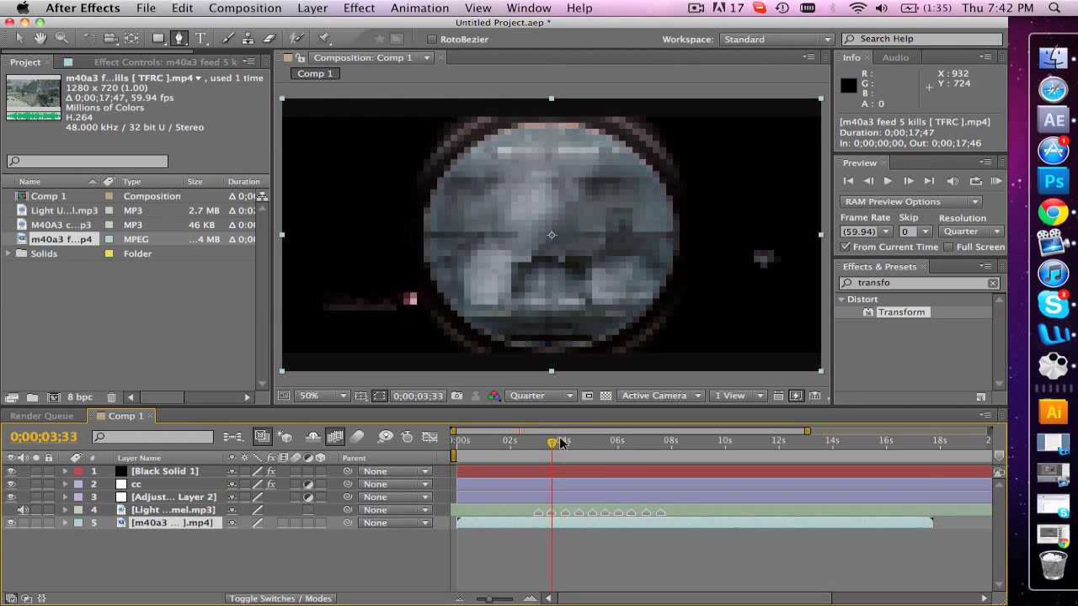
pyautogui.click(908, 187)
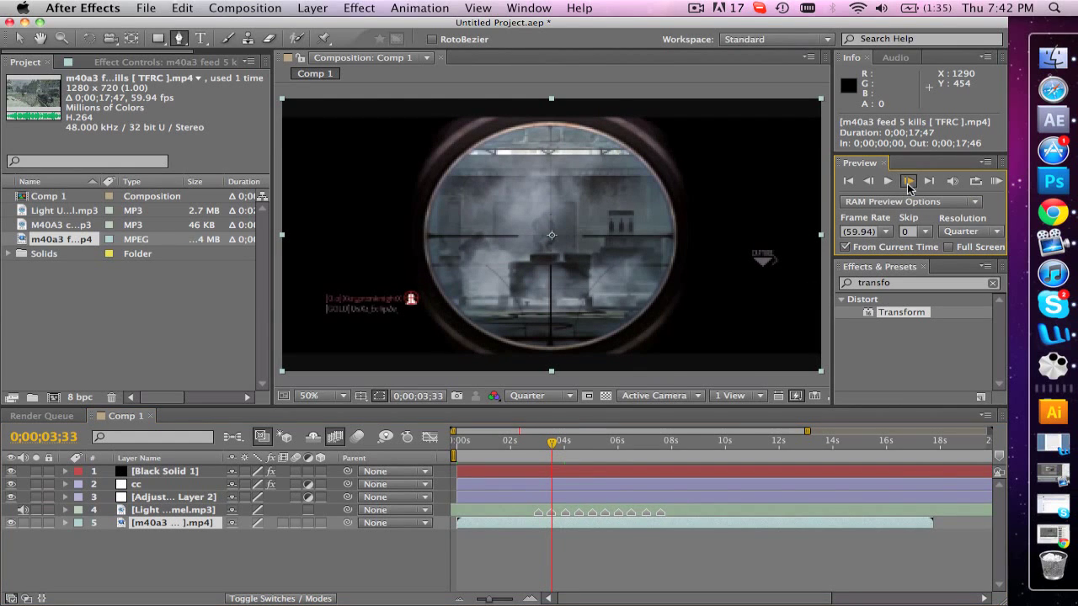
pyautogui.click(908, 181)
pyautogui.click(908, 181)
pyautogui.click(908, 181)
pyautogui.click(909, 181)
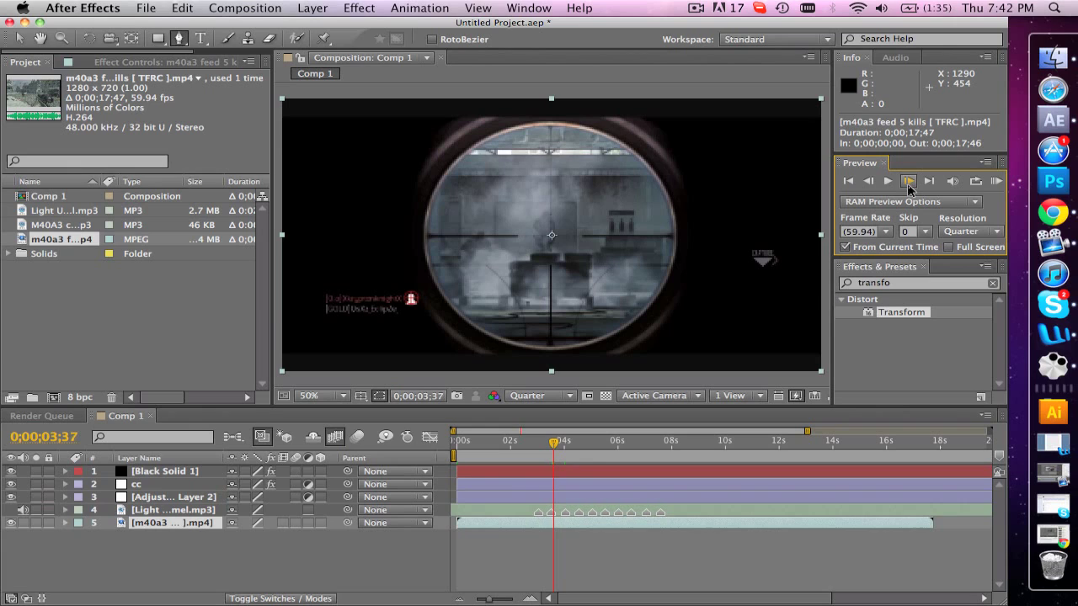
pyautogui.click(908, 185)
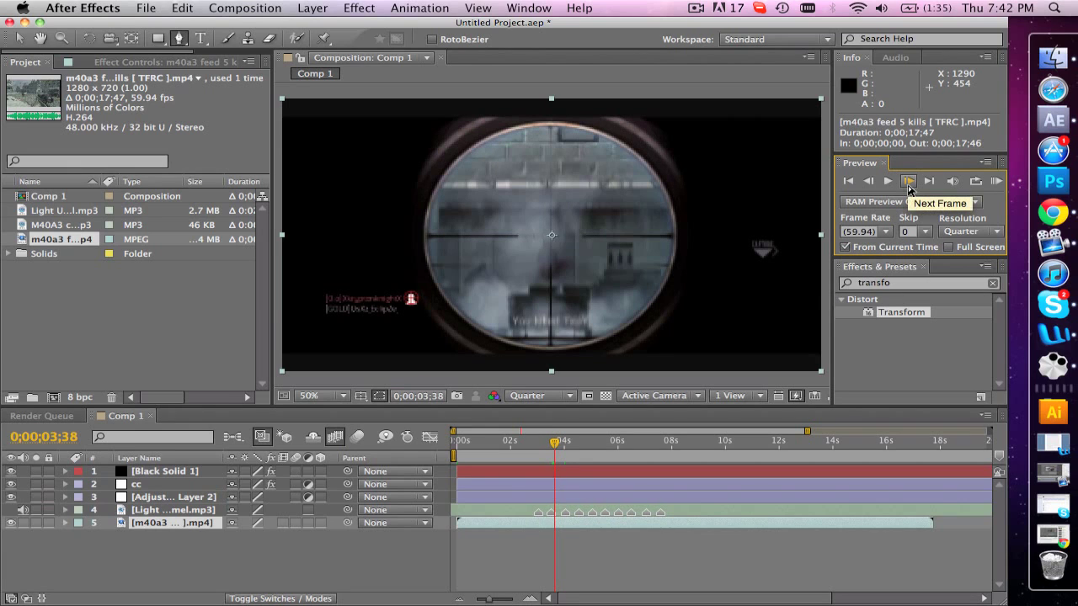
pyautogui.click(868, 182)
pyautogui.click(868, 181)
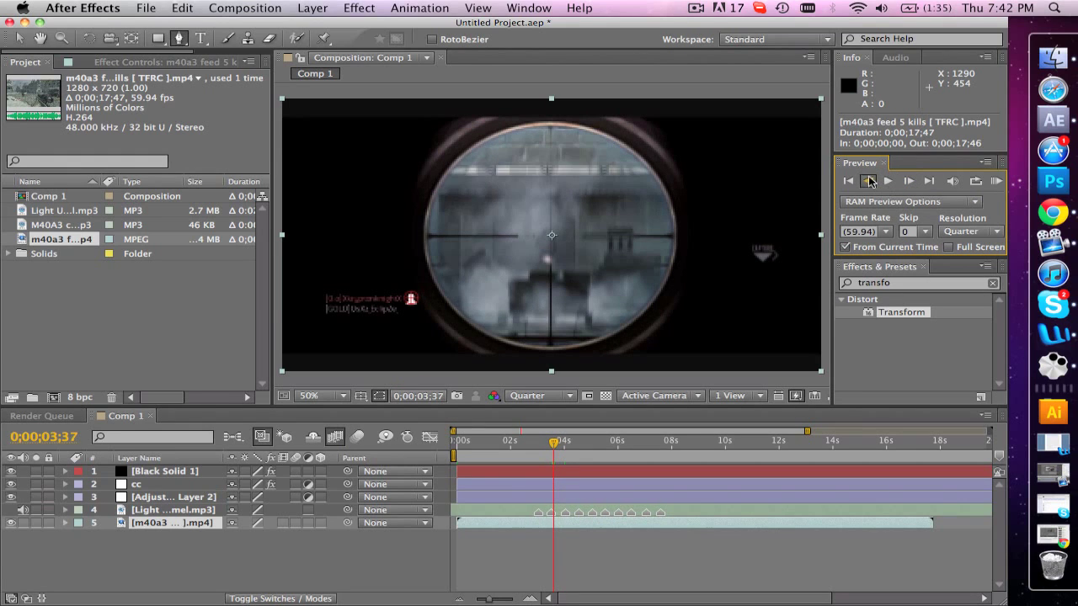
pyautogui.click(868, 182)
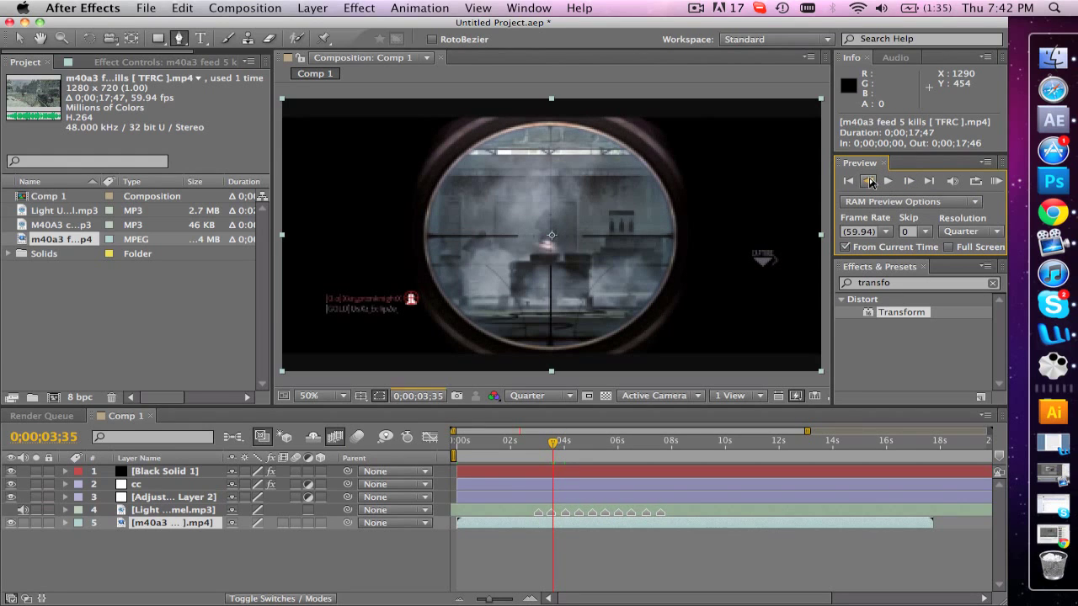
pyautogui.click(868, 182)
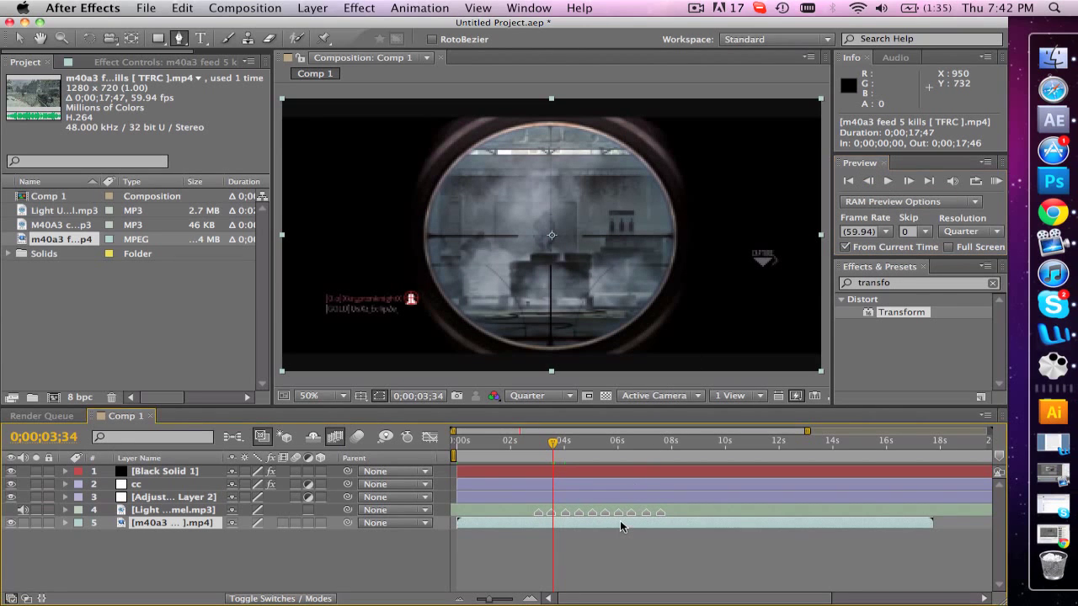
pyautogui.press('ctrl')
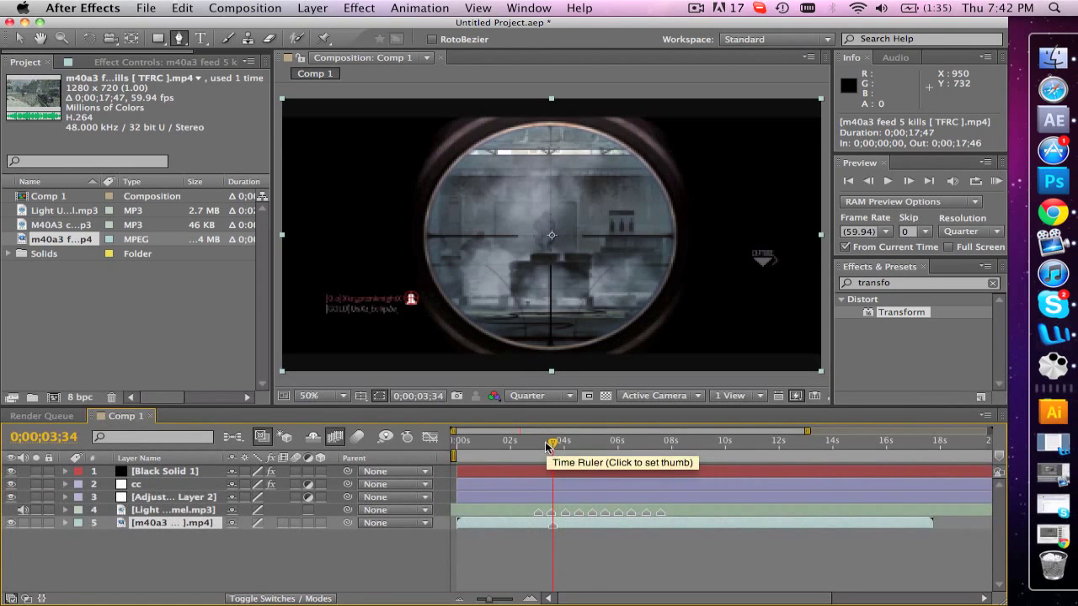
# Step: Split the m40a3 clip at its layer marker at 0;00;03;34
pyautogui.moveTo(545, 446); pyautogui.dragTo(646, 456)
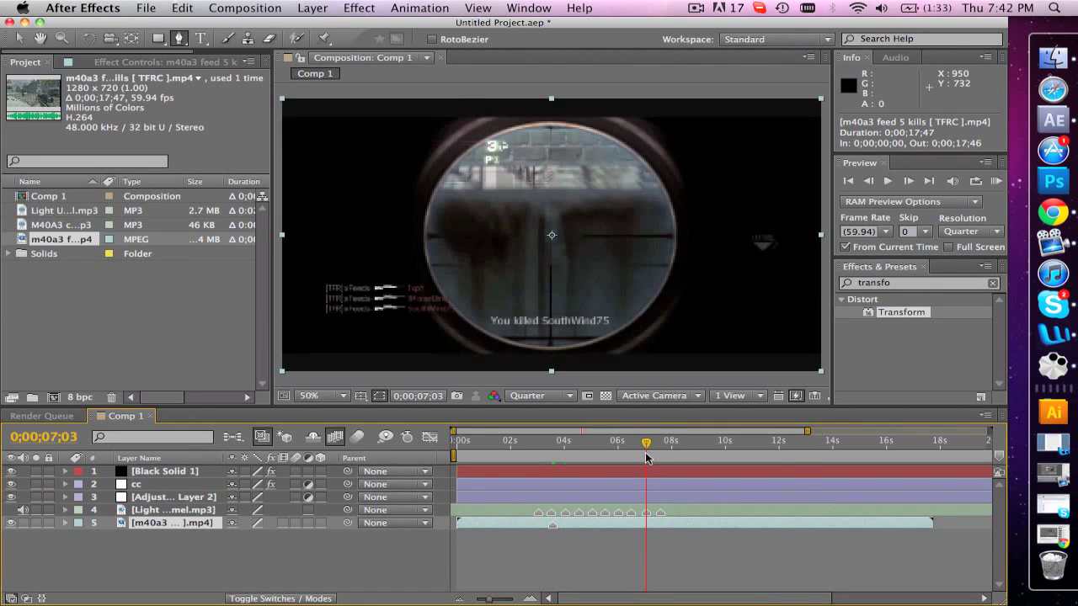
pyautogui.click(553, 445)
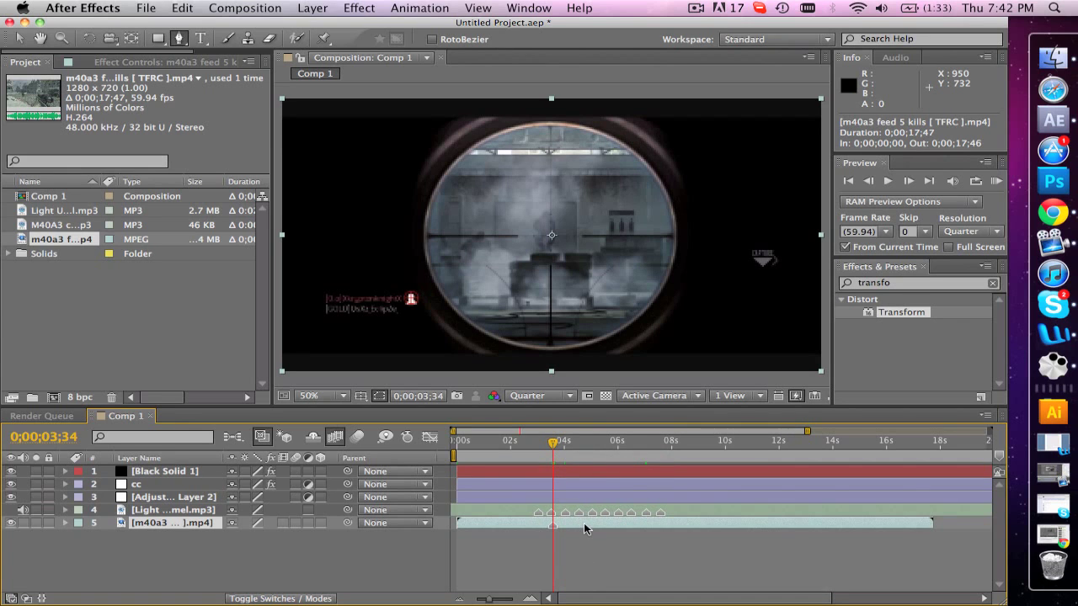
pyautogui.press('super+shift+d')
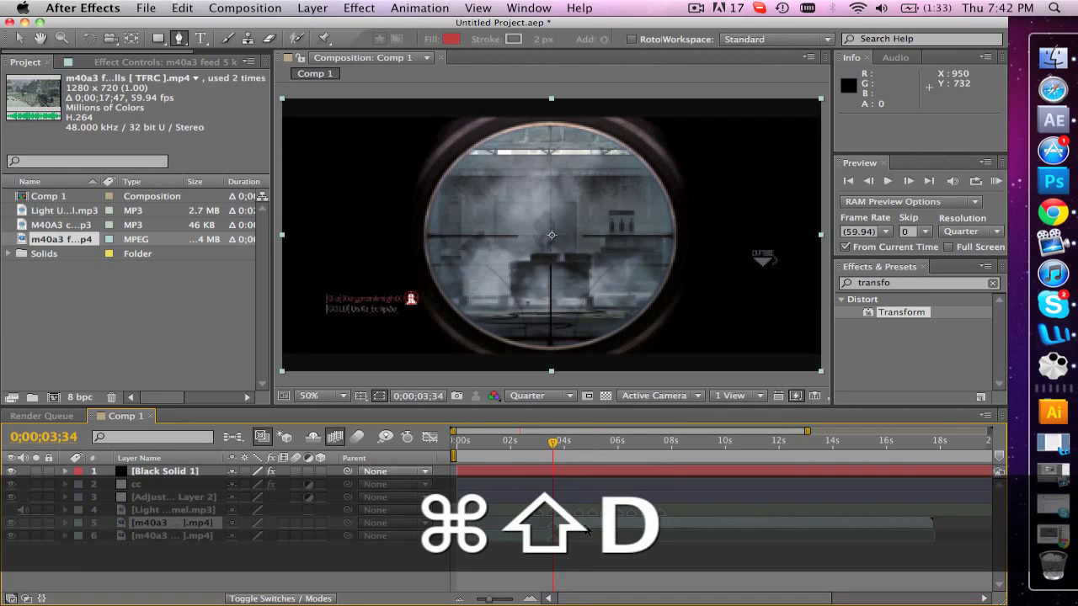
pyautogui.click(182, 8)
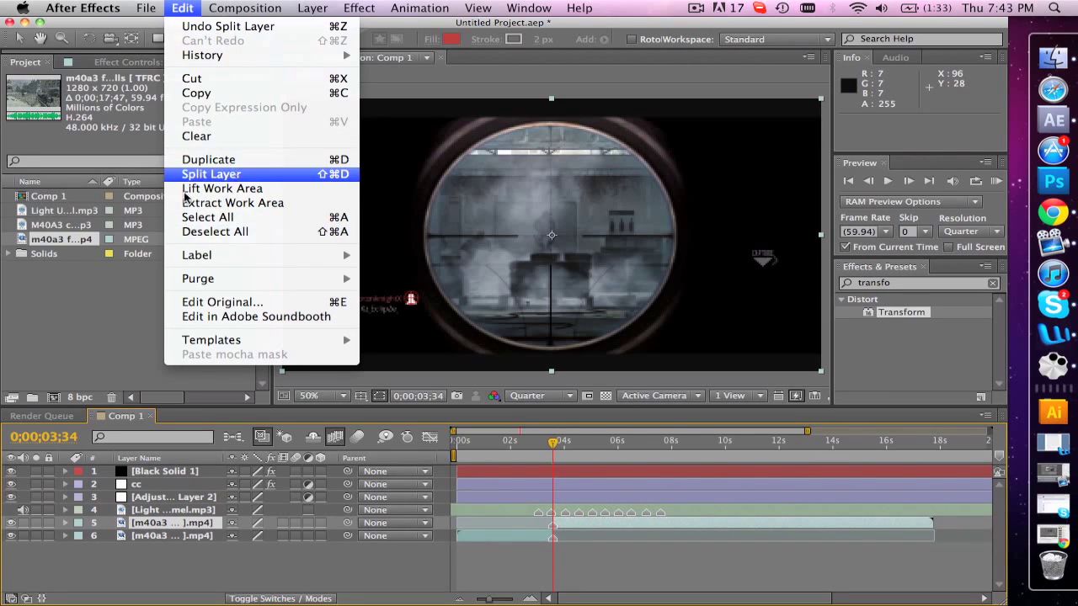
pyautogui.click(52, 288)
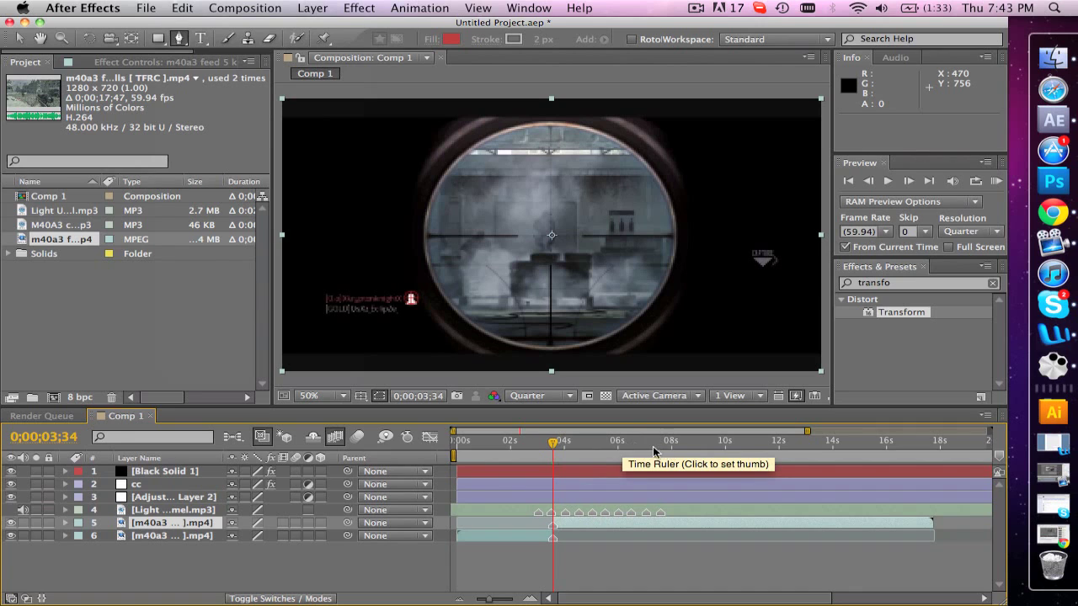
# Step: Move the start of the second clip segment to the music marker at 0;00;07;03
pyautogui.click(651, 440)
pyautogui.moveTo(649, 449); pyautogui.dragTo(646, 448)
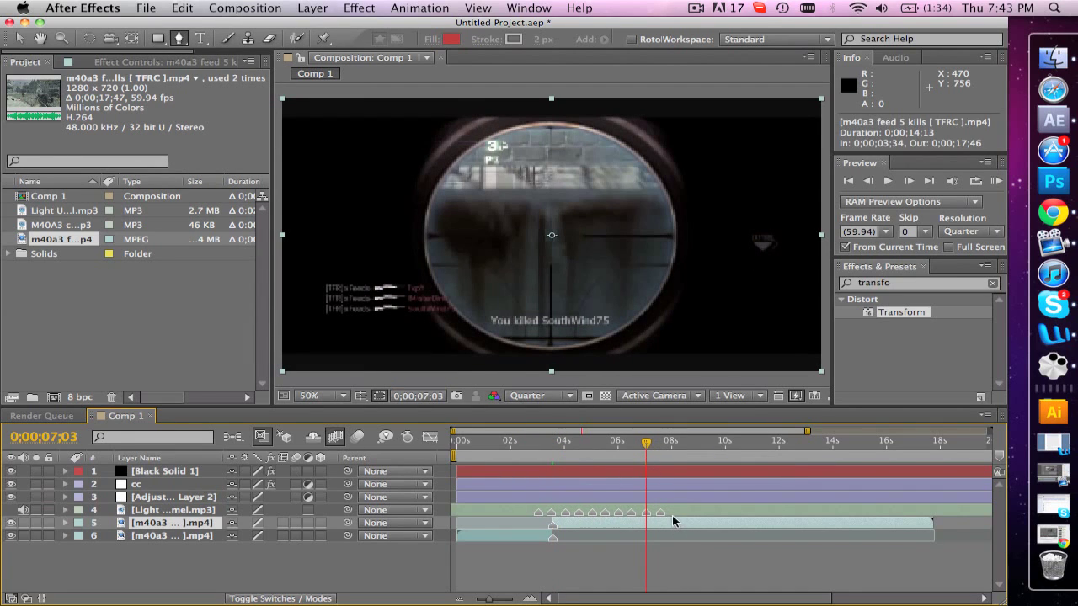
pyautogui.press('[')
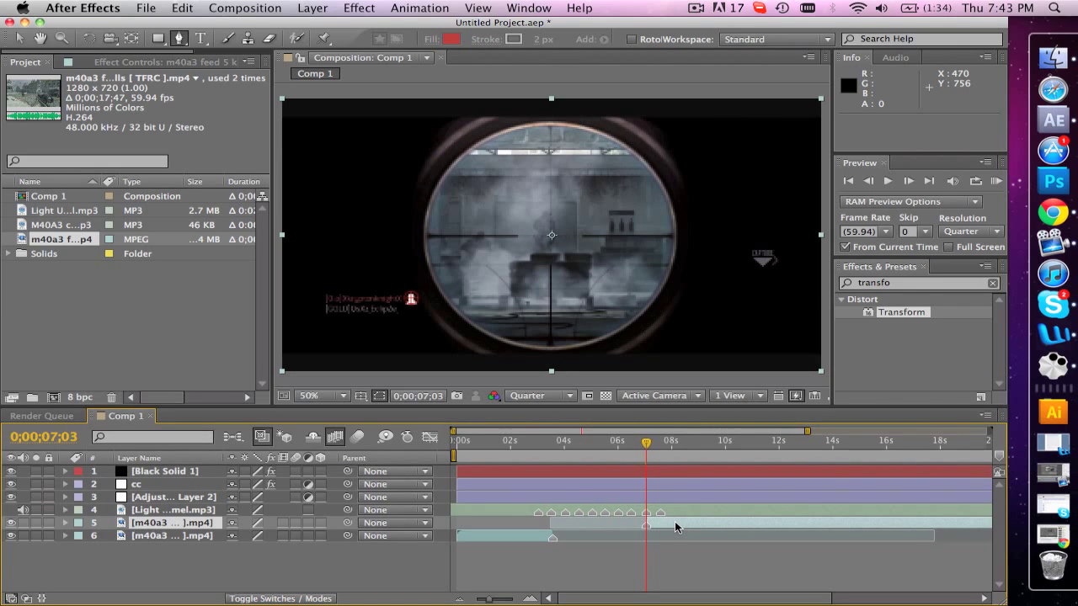
# Step: Split the first clip segment at 0;00;02;50, the frame where the full scope view begins
pyautogui.click(553, 444)
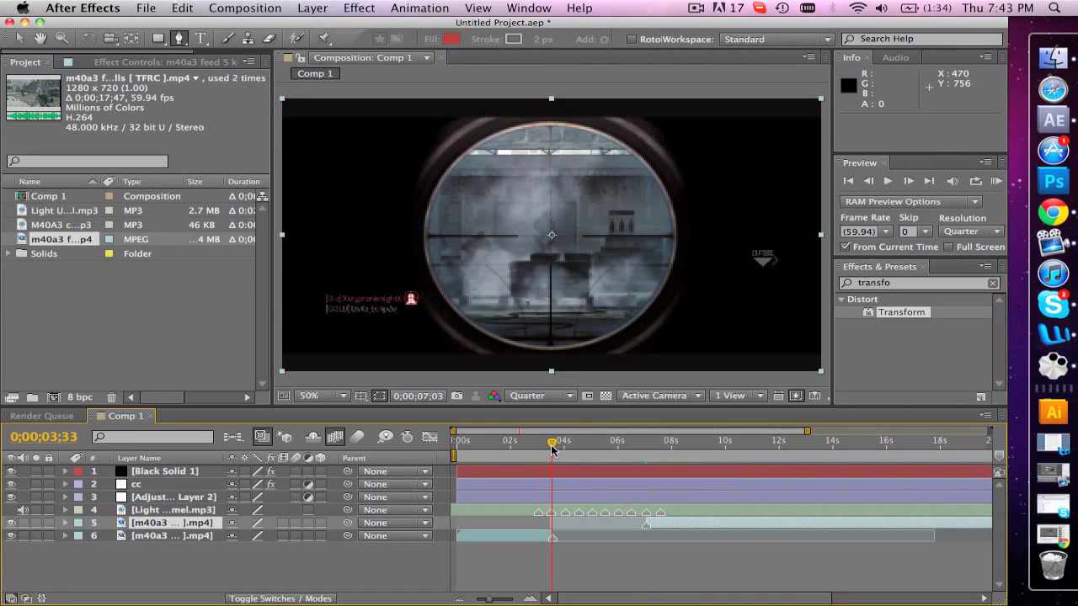
pyautogui.moveTo(553, 445); pyautogui.dragTo(525, 449)
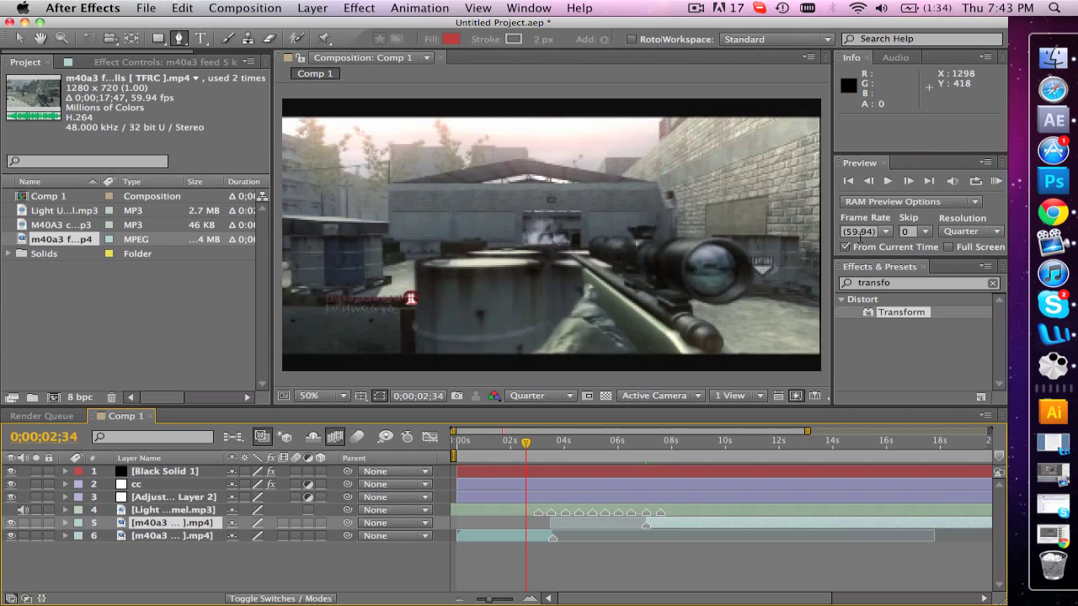
pyautogui.click(909, 184)
pyautogui.click(909, 184)
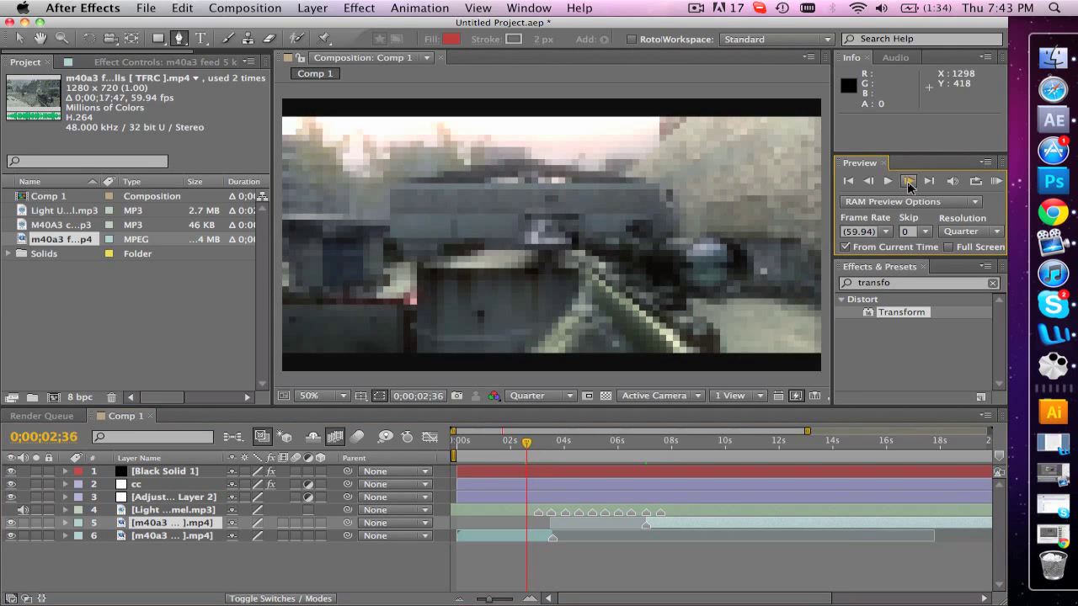
pyautogui.click(909, 184)
pyautogui.click(908, 185)
pyautogui.click(908, 184)
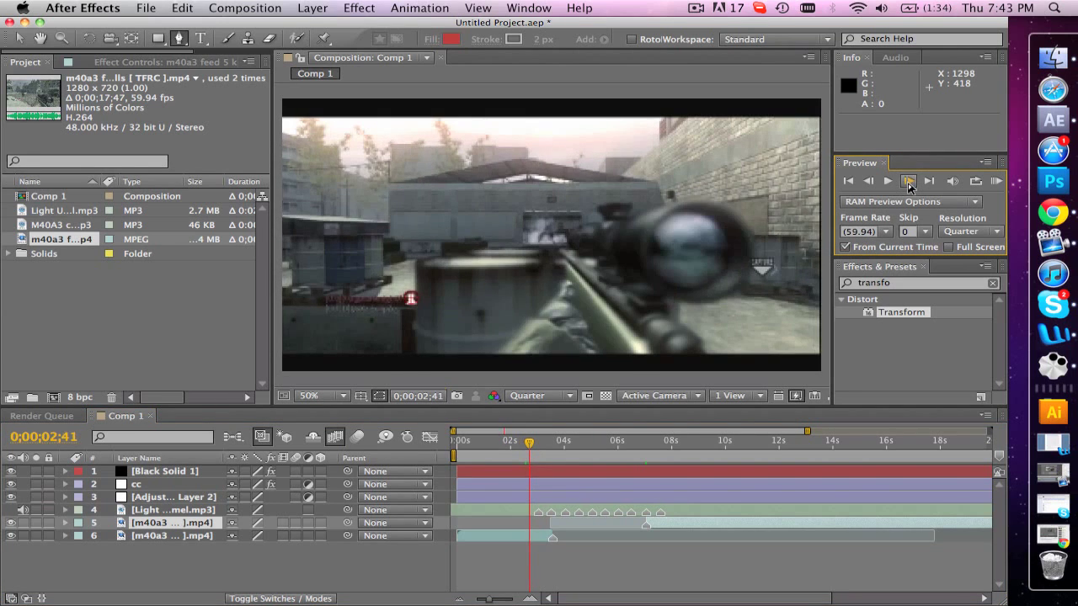
pyautogui.click(908, 184)
pyautogui.click(909, 184)
pyautogui.click(908, 184)
pyautogui.click(909, 184)
pyautogui.click(909, 184)
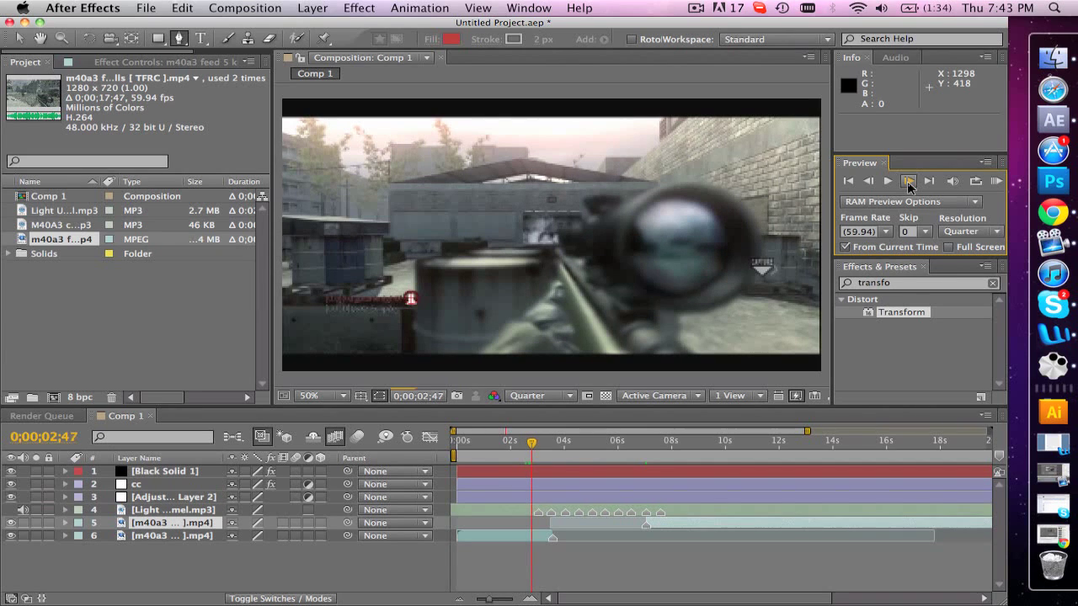
pyautogui.click(908, 184)
pyautogui.click(908, 184)
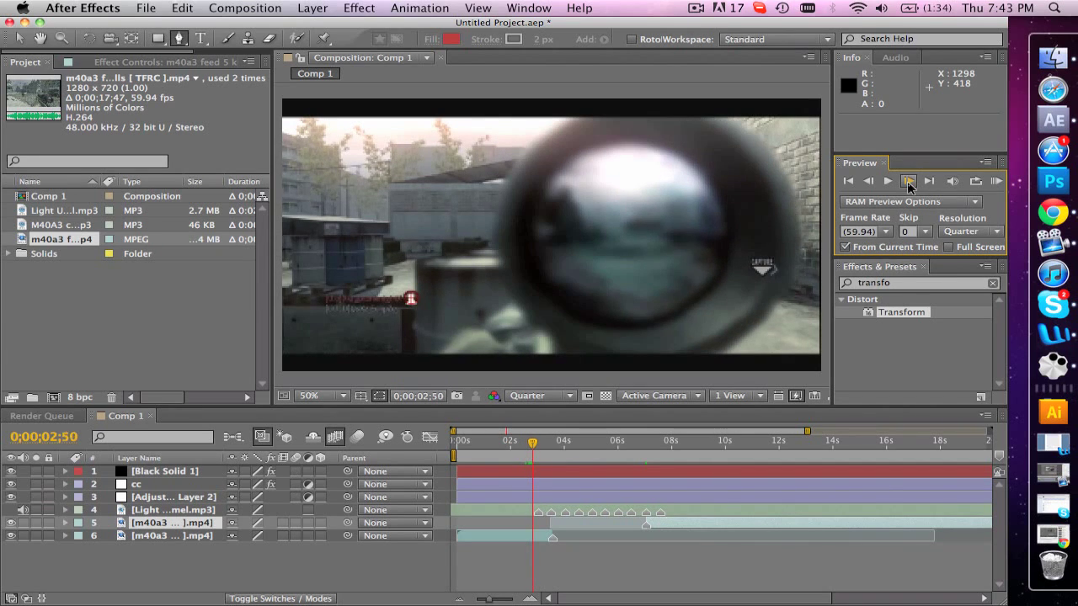
pyautogui.click(909, 184)
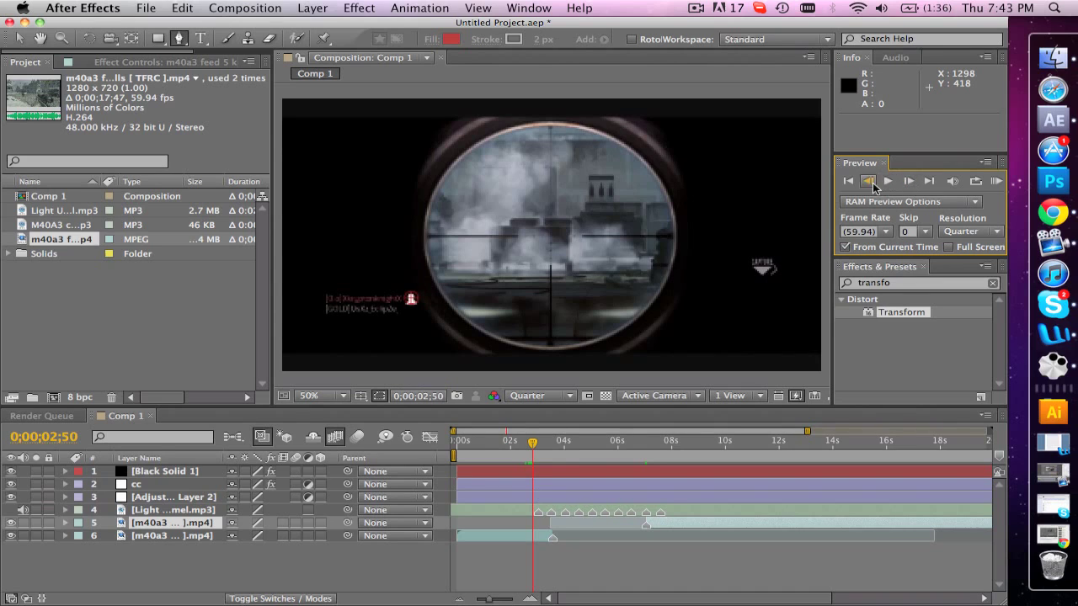
pyautogui.click(870, 185)
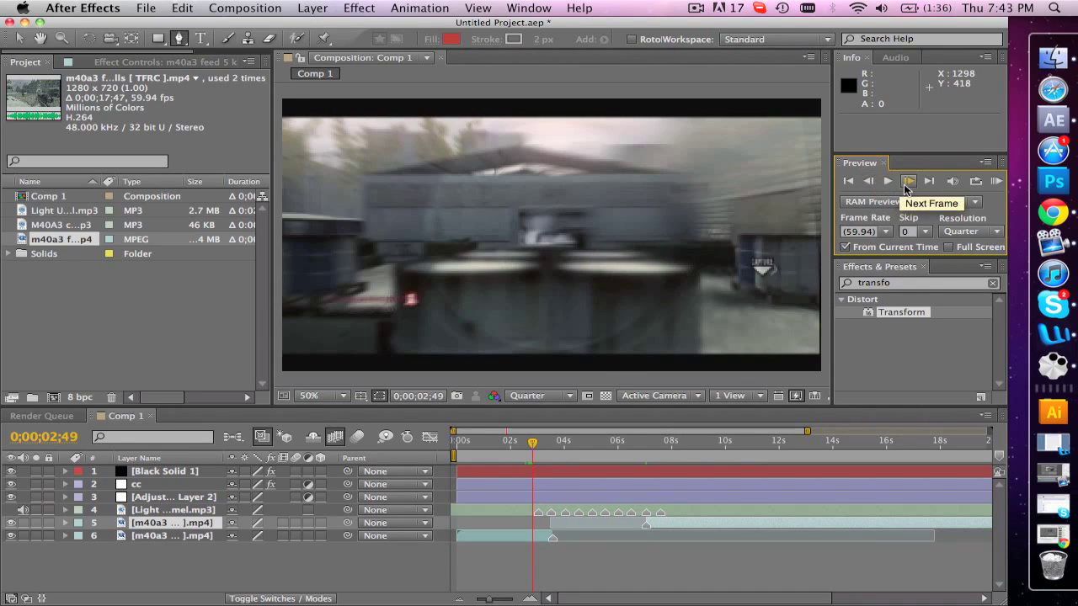
pyautogui.click(909, 184)
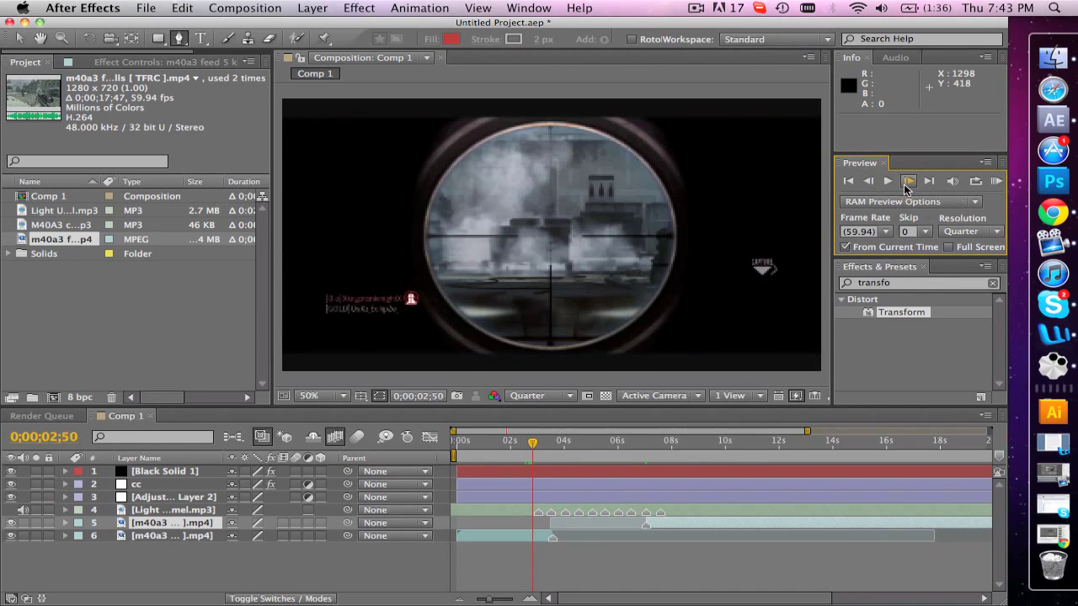
pyautogui.click(505, 536)
pyautogui.press('super+shift+d')
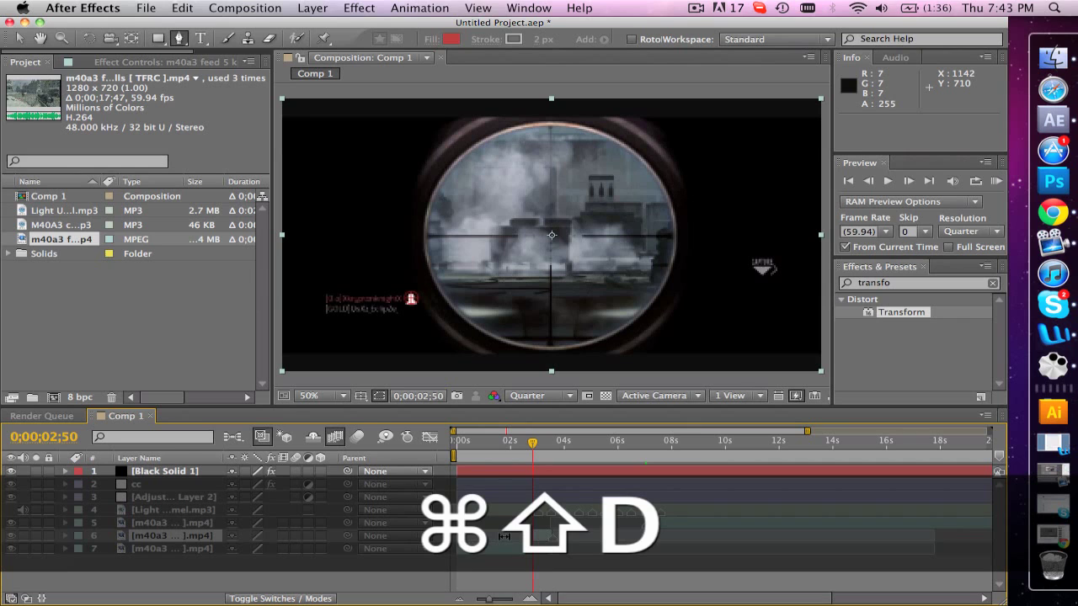
# Step: Enable time remapping on the short scope segment of the m40a3 clip and add a Time Remap keyframe at 0;00;02;50
pyautogui.keyDown('ctrl'); pyautogui.click(139, 537); pyautogui.keyUp('ctrl')
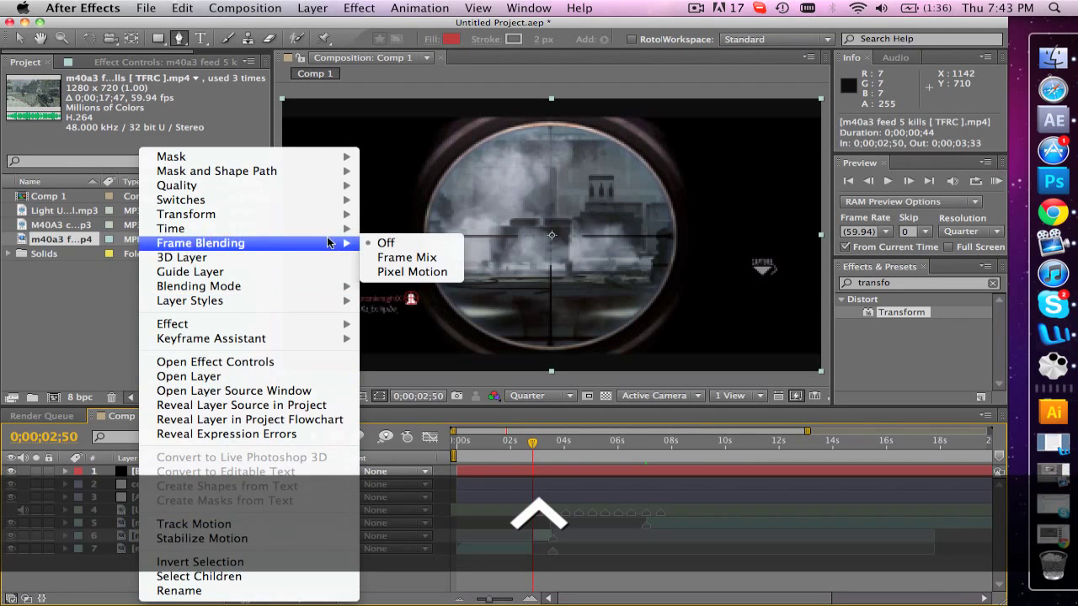
pyautogui.moveTo(334, 232)
pyautogui.click(396, 232)
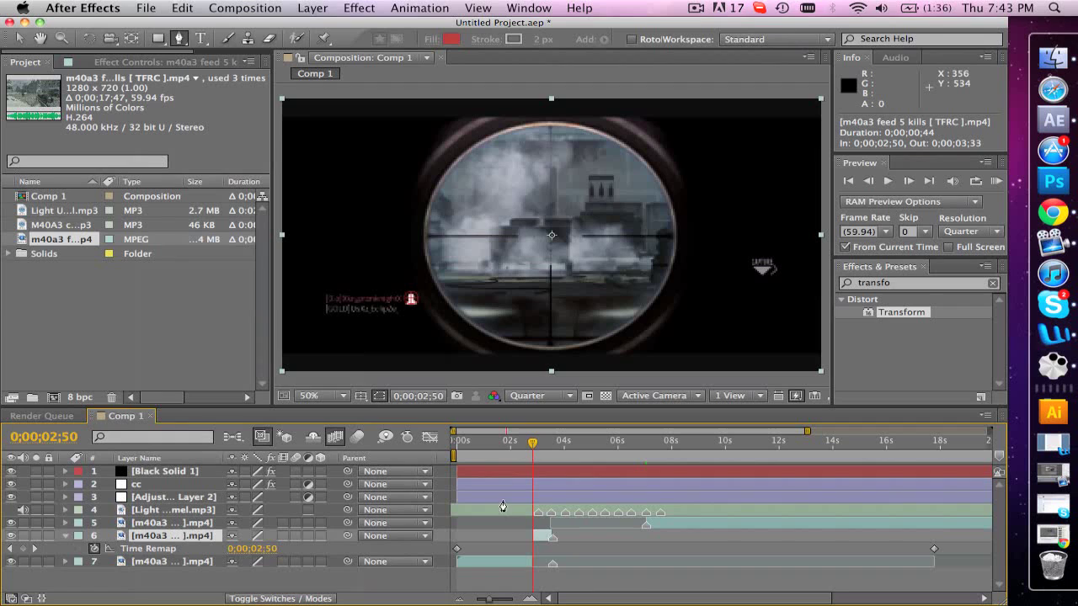
pyautogui.click(22, 548)
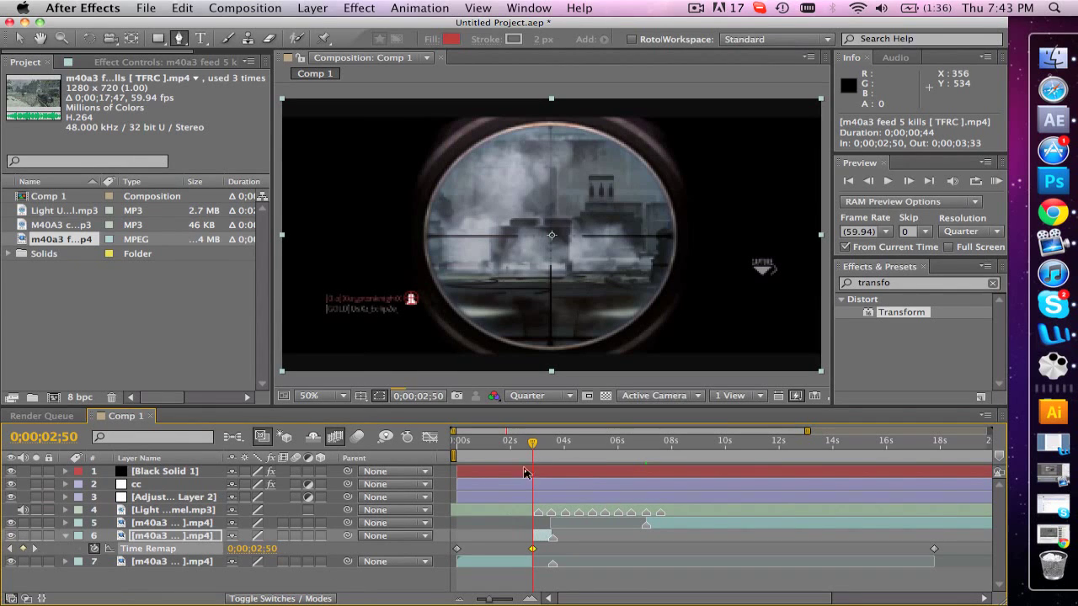
# Step: Shift the short scope segment slightly earlier in the timeline so that it starts at 0;00;02;42
pyautogui.moveTo(536, 447); pyautogui.dragTo(553, 451)
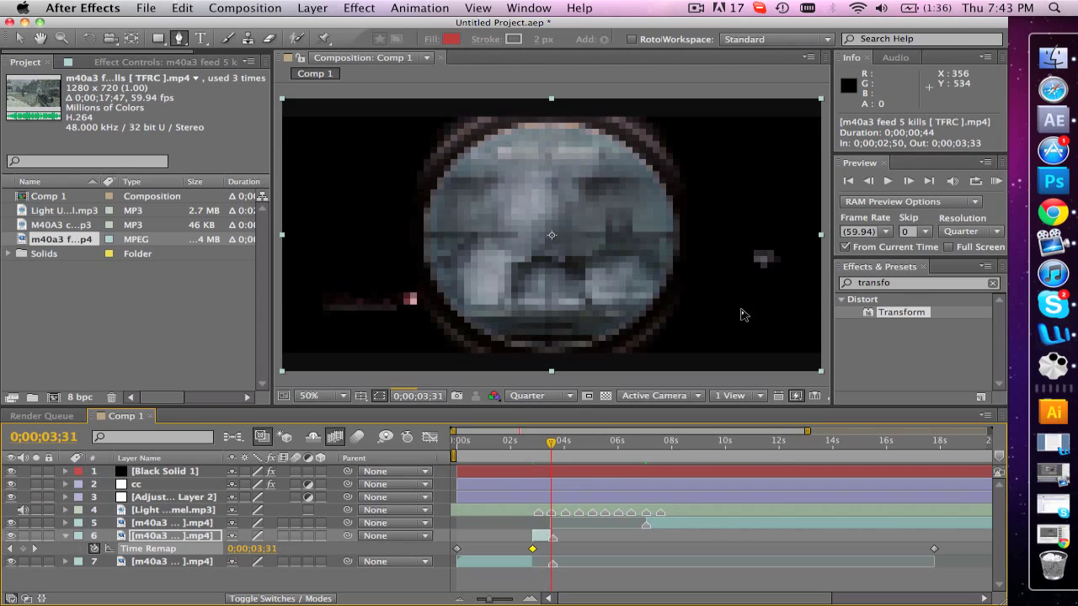
pyautogui.click(910, 180)
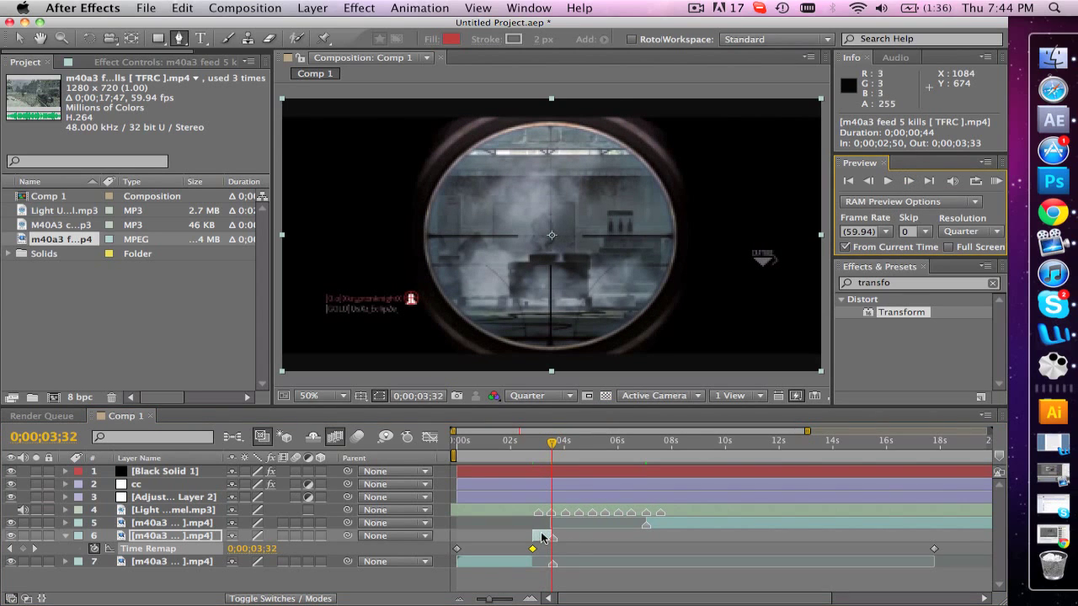
pyautogui.moveTo(543, 537); pyautogui.dragTo(538, 535)
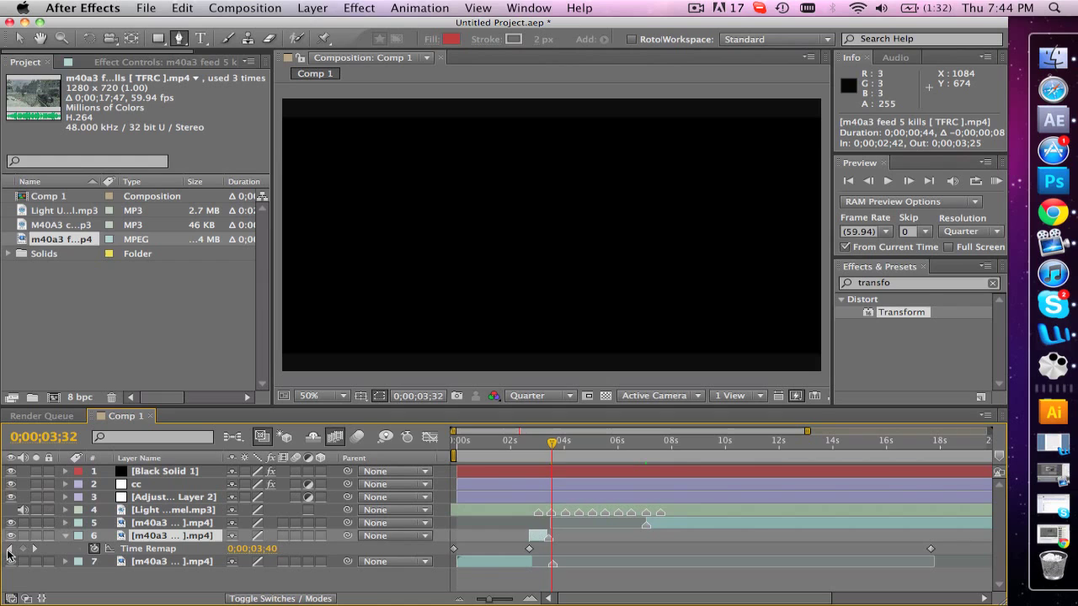
# Step: Move the first clip segment earlier so that it ends where the scope segment starts, at 0;00;02;42
pyautogui.click(9, 549)
pyautogui.click(505, 564)
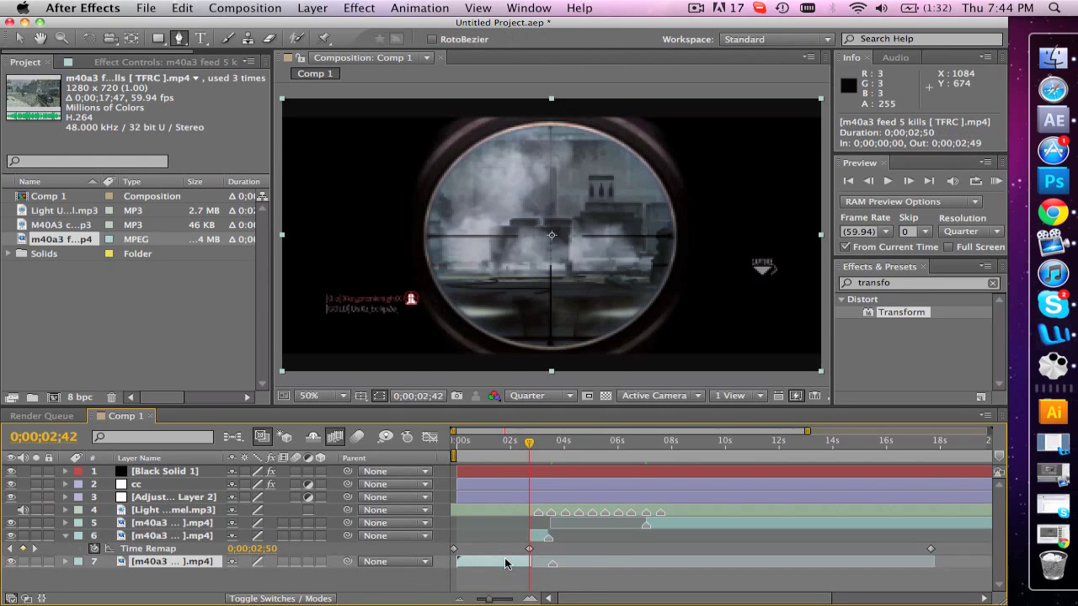
pyautogui.press('[')
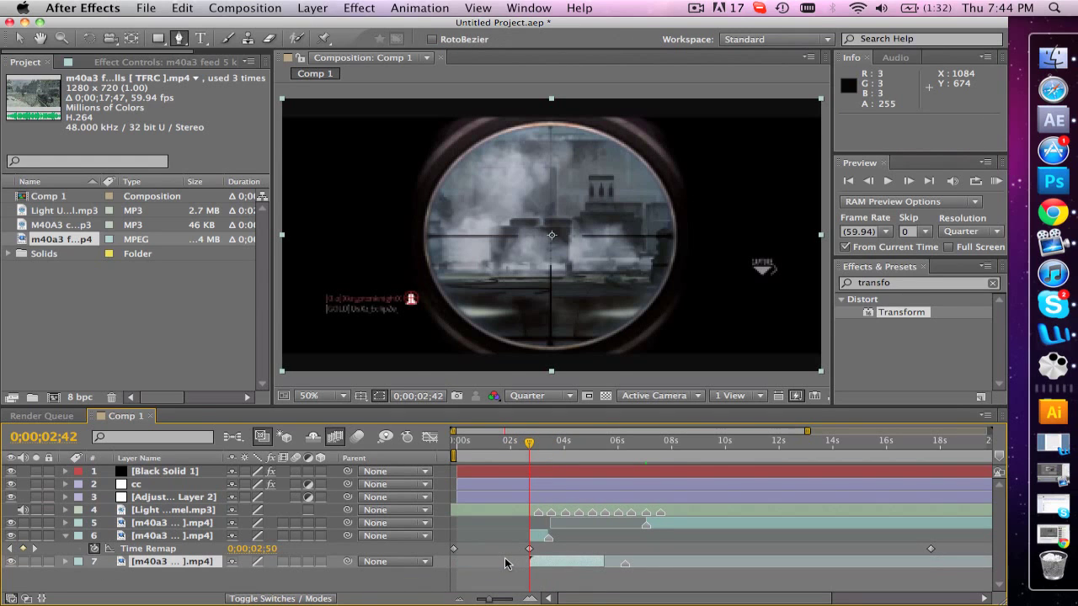
pyautogui.press('super+z')
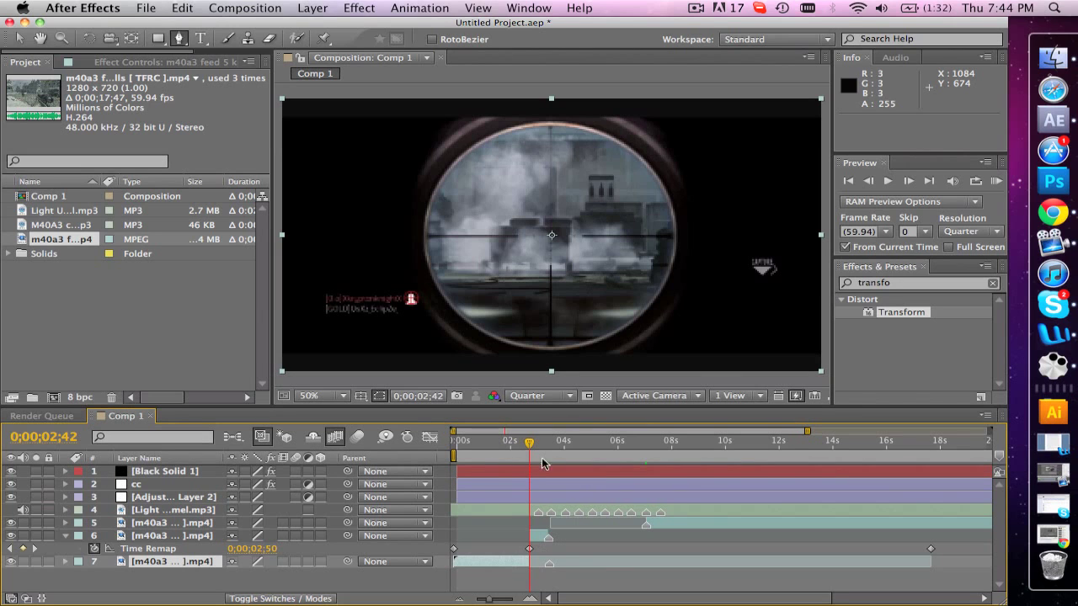
# Step: Add a Time Remap keyframe on the last frame of the scope segment, at 0;00;03;25
pyautogui.moveTo(532, 448); pyautogui.dragTo(548, 446)
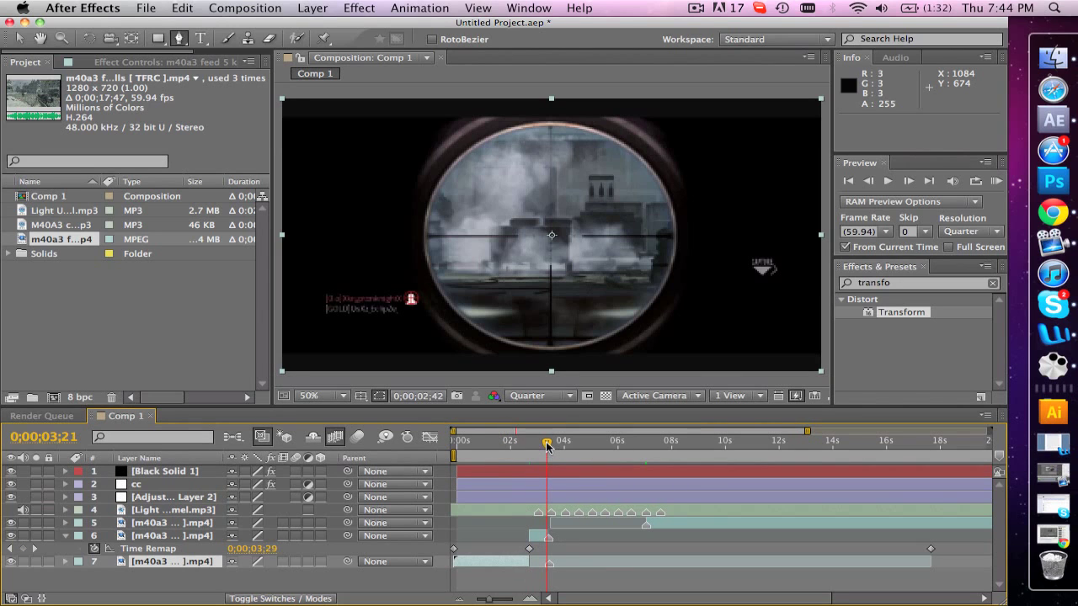
pyautogui.click(910, 185)
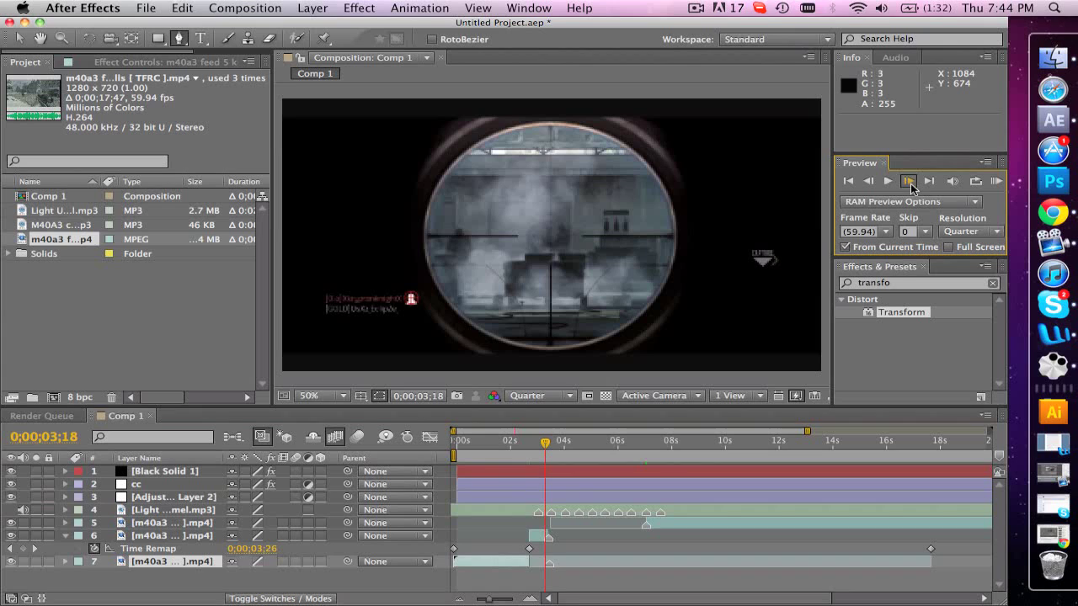
pyautogui.doubleClick(910, 185)
pyautogui.doubleClick(910, 186)
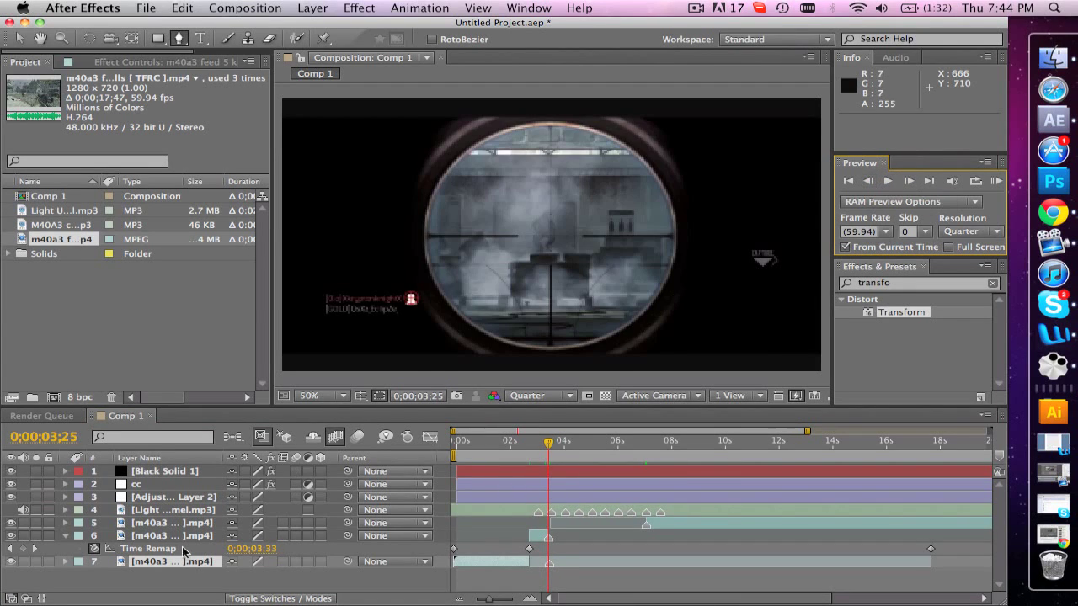
pyautogui.click(23, 549)
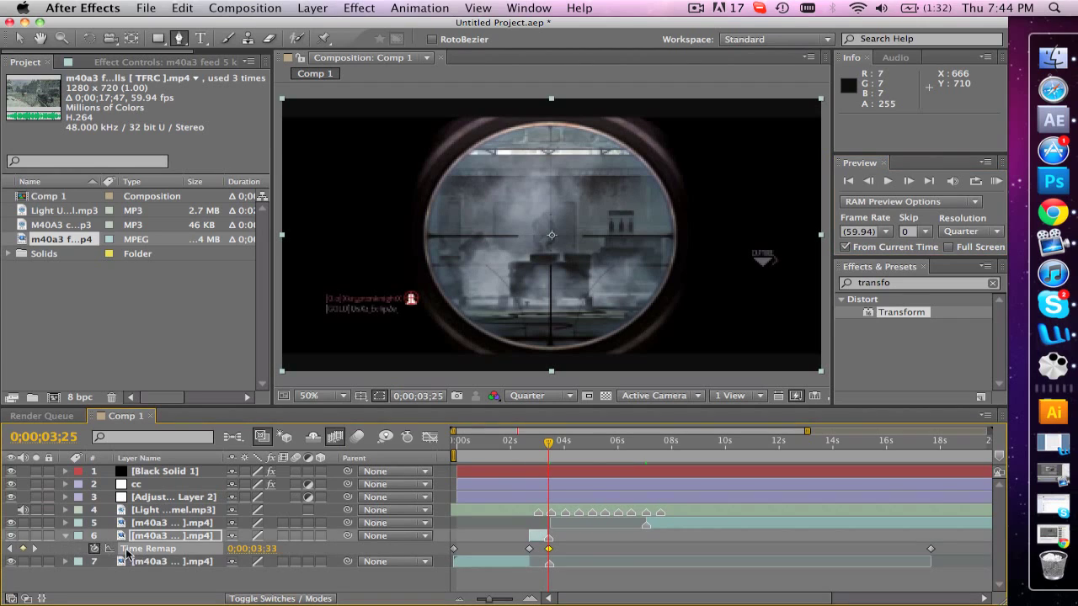
# Step: Move the scope segment's new end Time Remap keyframe to 0;00;07;01, just before the following segment's marker
pyautogui.click(645, 443)
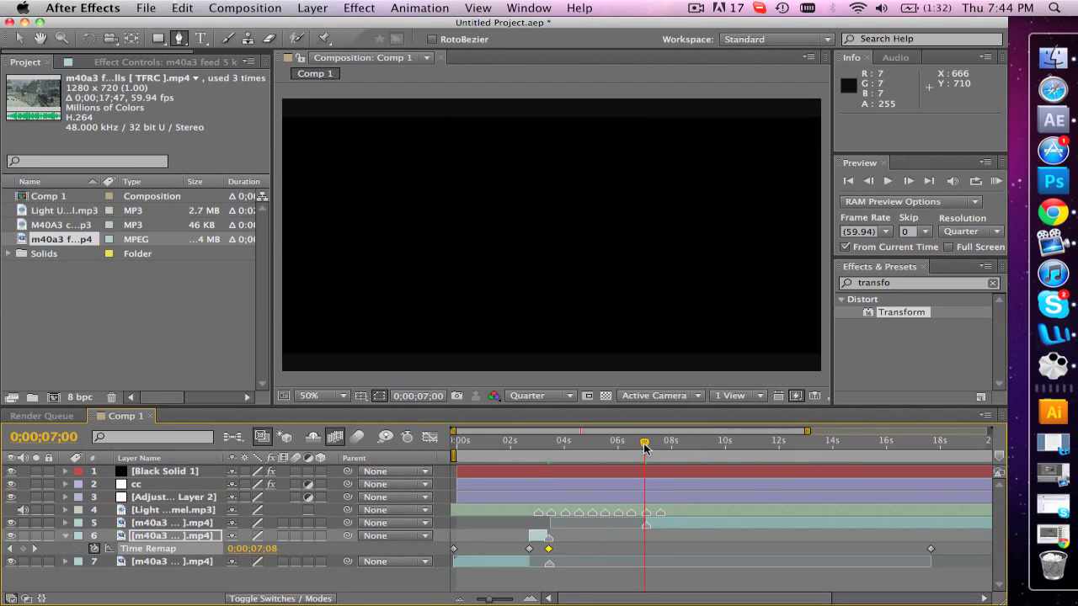
pyautogui.click(909, 181)
pyautogui.click(910, 179)
pyautogui.click(910, 179)
pyautogui.click(871, 179)
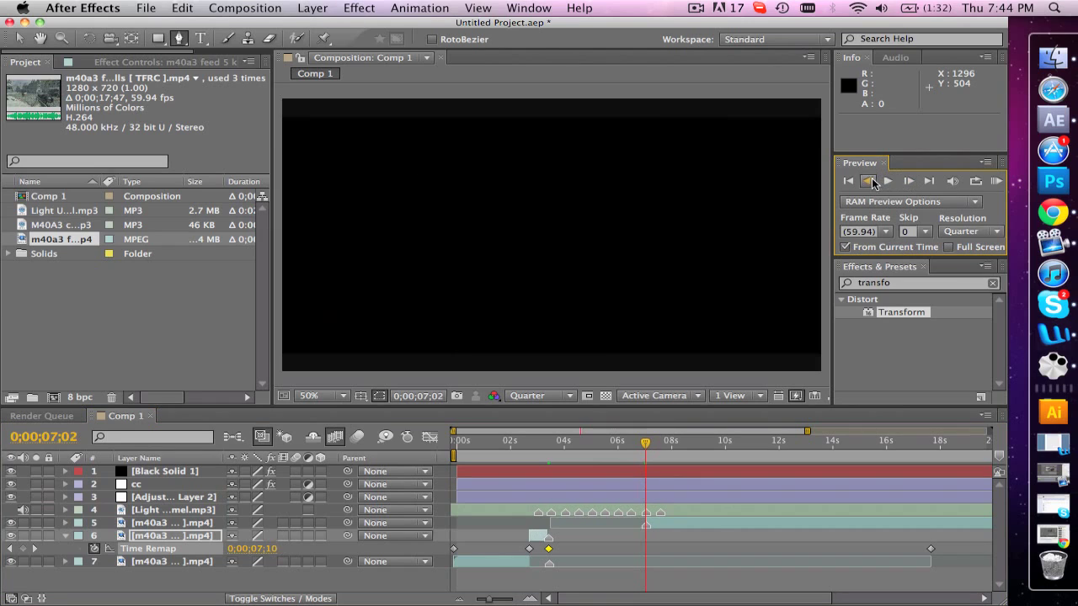
pyautogui.click(907, 182)
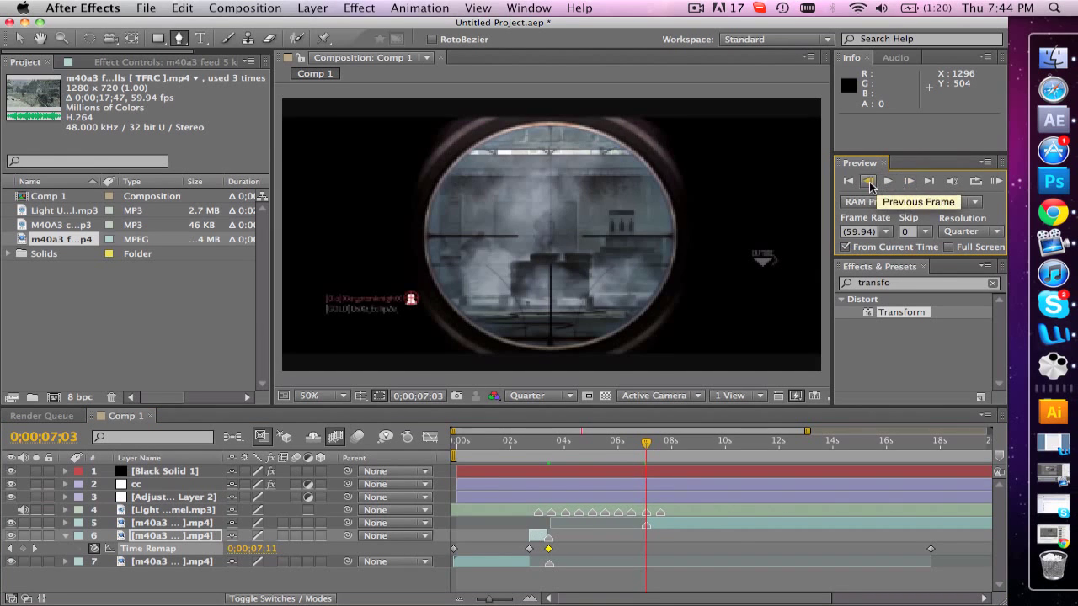
pyautogui.click(869, 181)
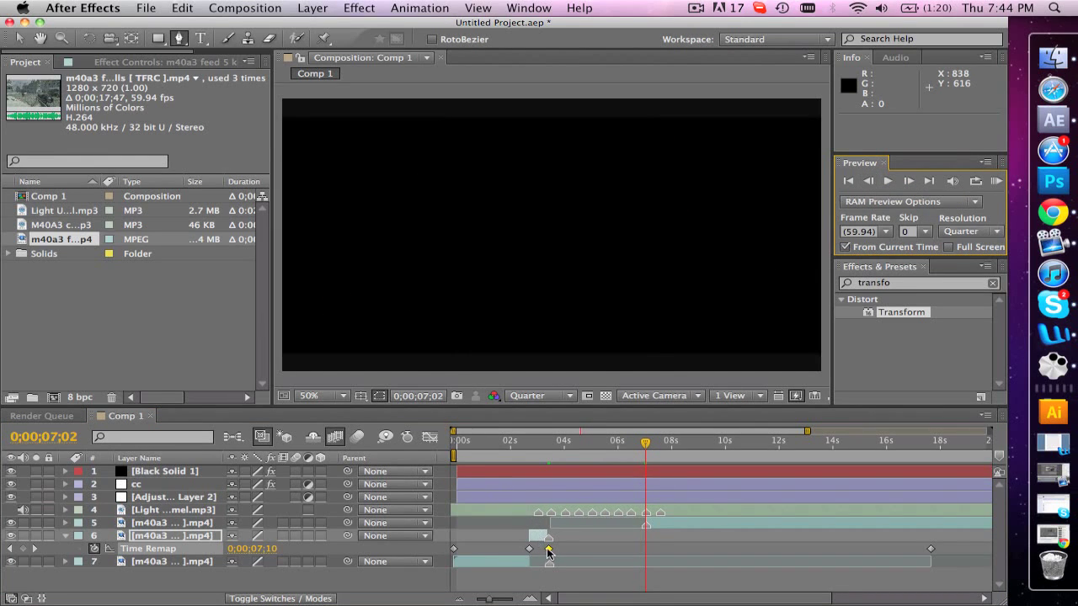
pyautogui.moveTo(546, 550); pyautogui.dragTo(645, 556)
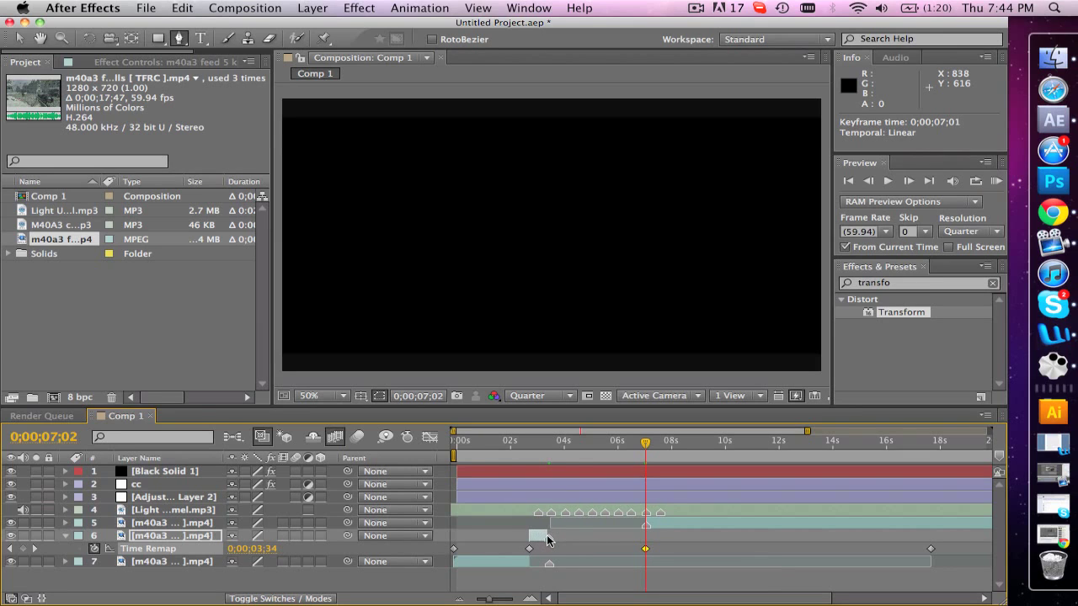
# Step: Delete the layer marker on the scope segment and extend the segment so that it ends at 0;00;07;02
pyautogui.keyDown('ctrl'); pyautogui.click(547, 536); pyautogui.keyUp('ctrl')
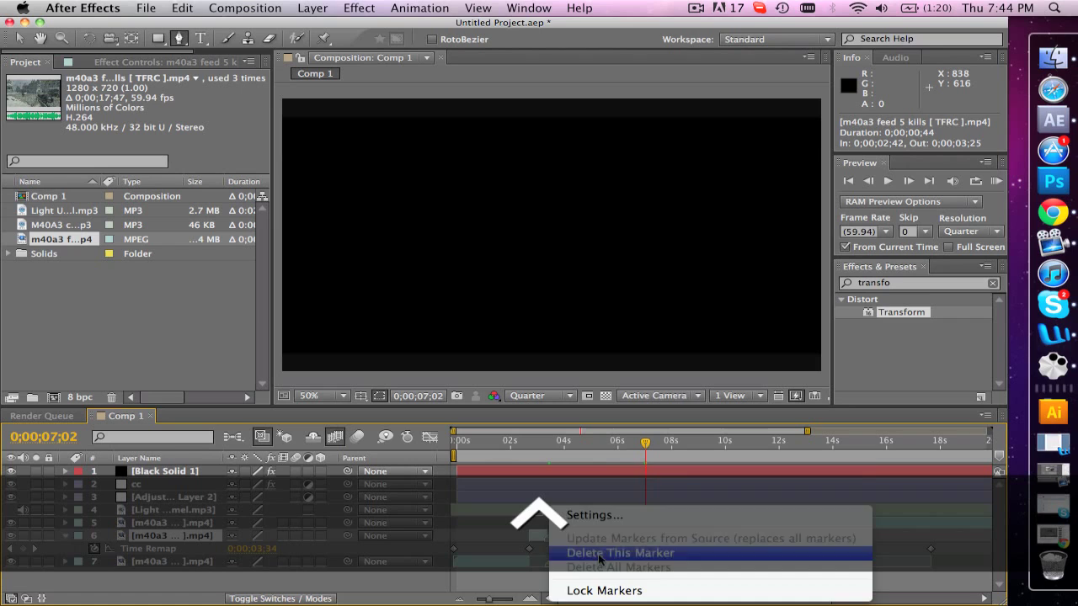
pyautogui.click(599, 554)
pyautogui.moveTo(547, 536); pyautogui.dragTo(674, 539)
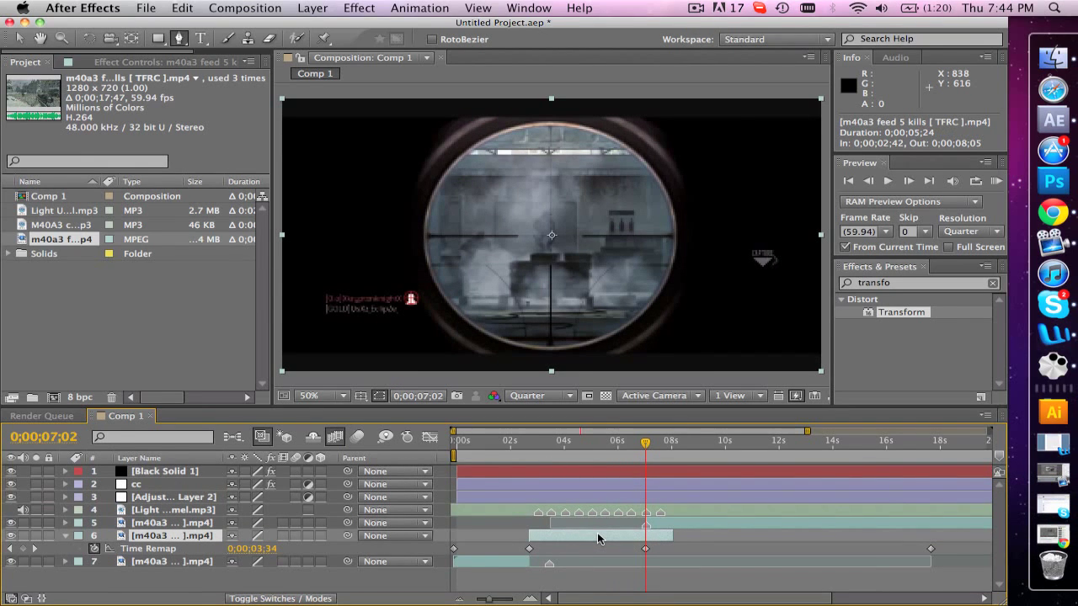
pyautogui.press('alt')
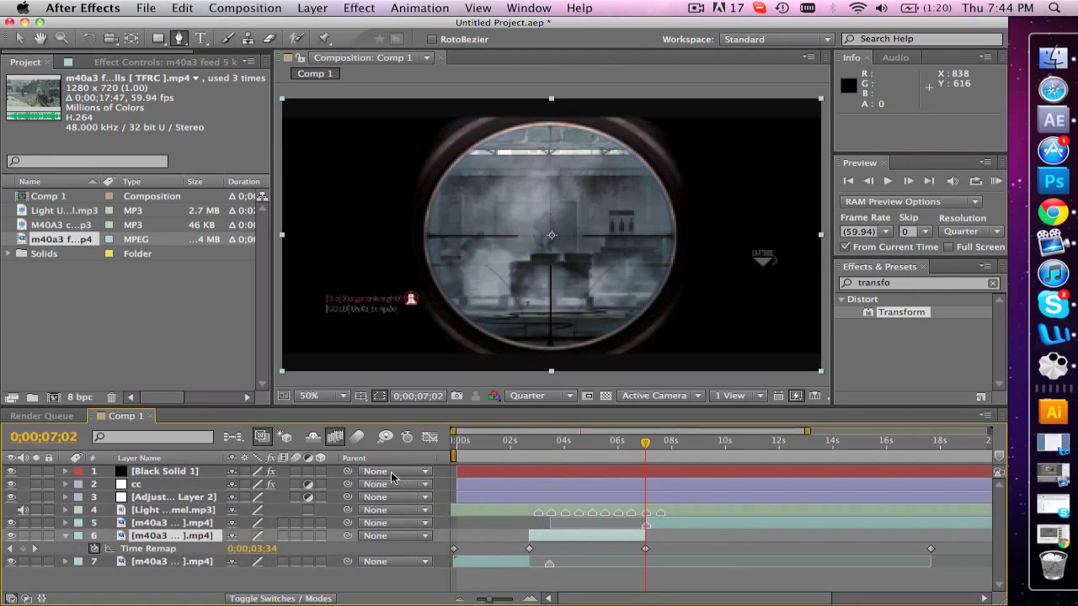
# Step: Preview the slowed-down scope segment with a RAM preview starting at 0;00;02;44
pyautogui.click(531, 446)
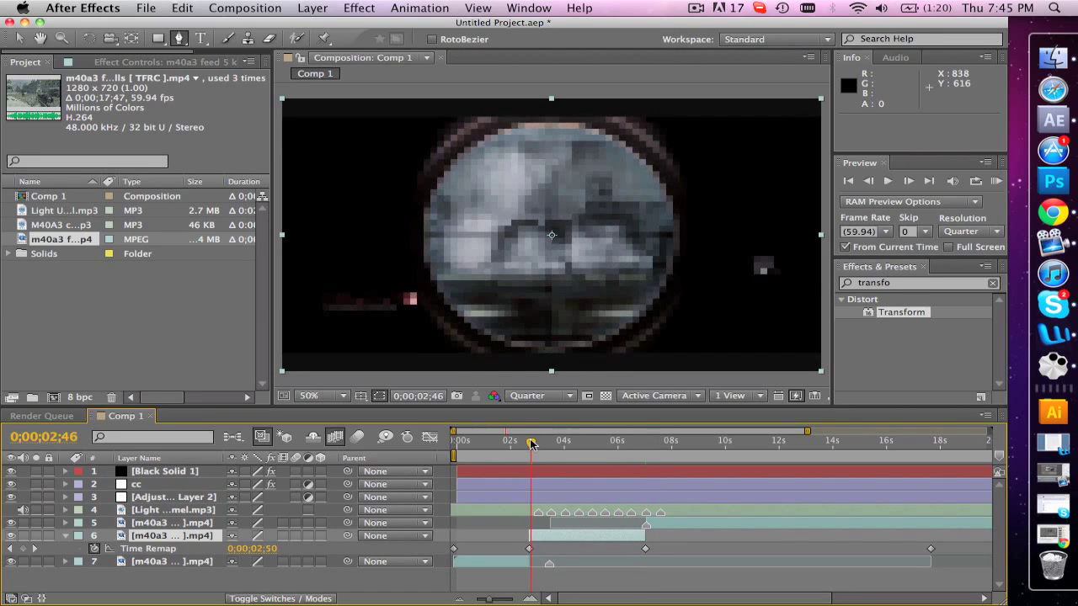
pyautogui.click(529, 445)
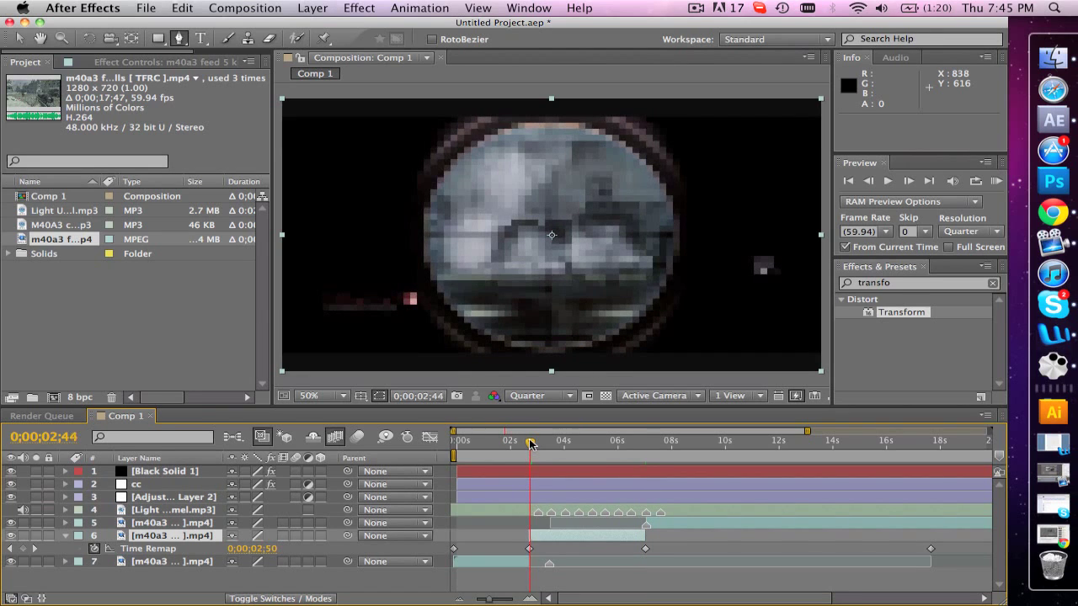
pyautogui.click(997, 184)
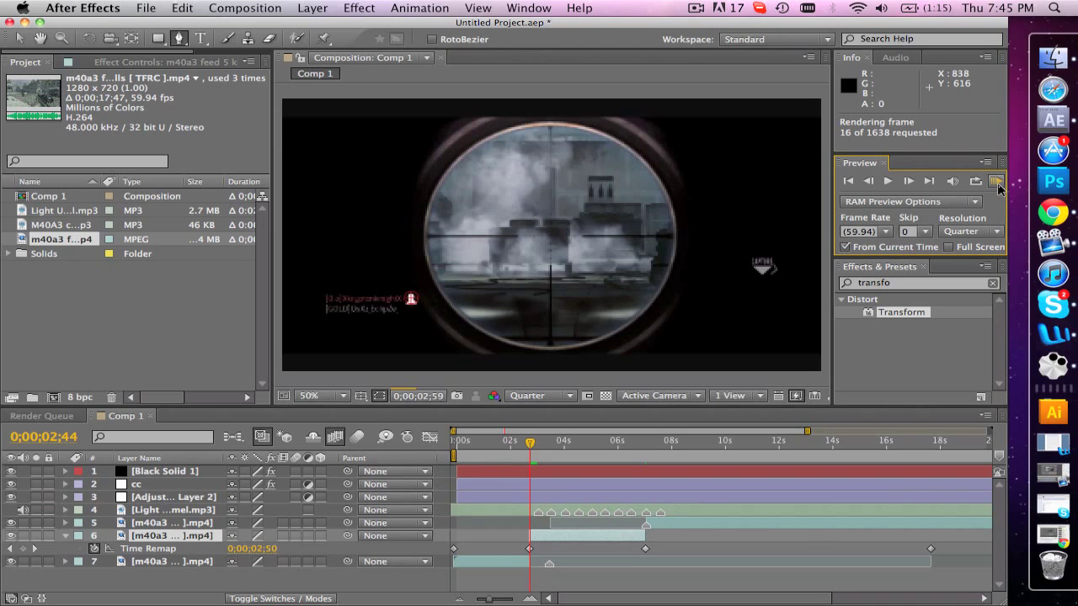
pyautogui.click(566, 508)
pyautogui.click(503, 507)
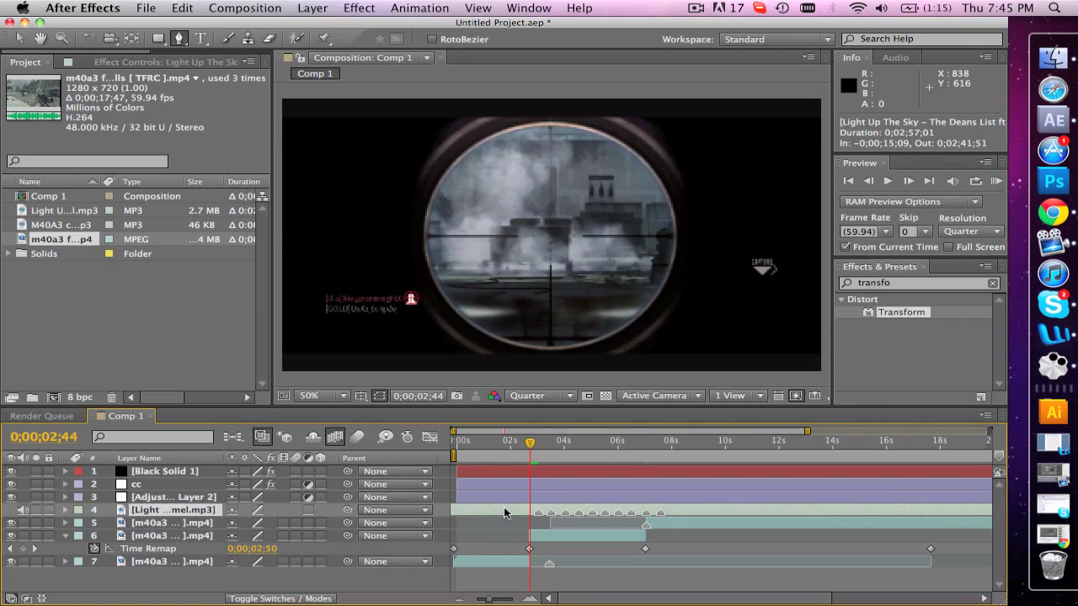
pyautogui.click(325, 8)
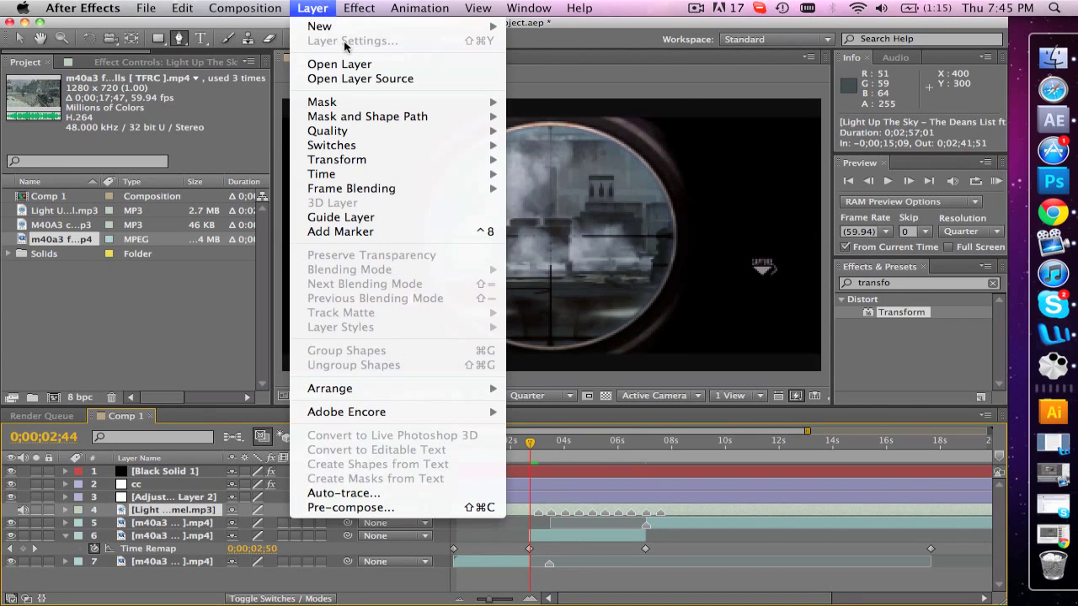
pyautogui.moveTo(337, 29)
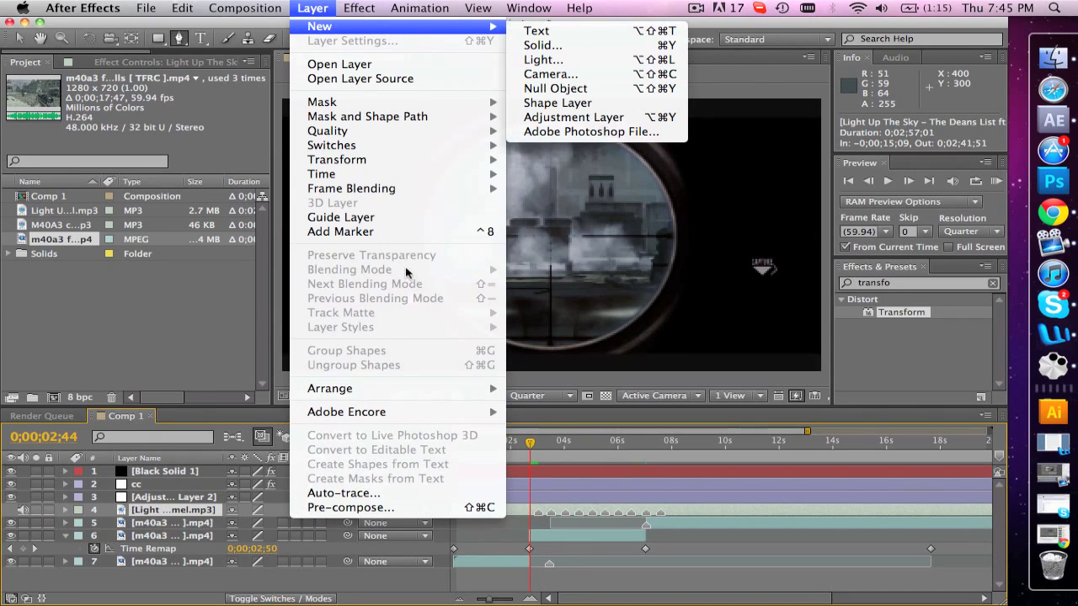
pyautogui.press('super+shift+slash')
pyautogui.press('Escape')
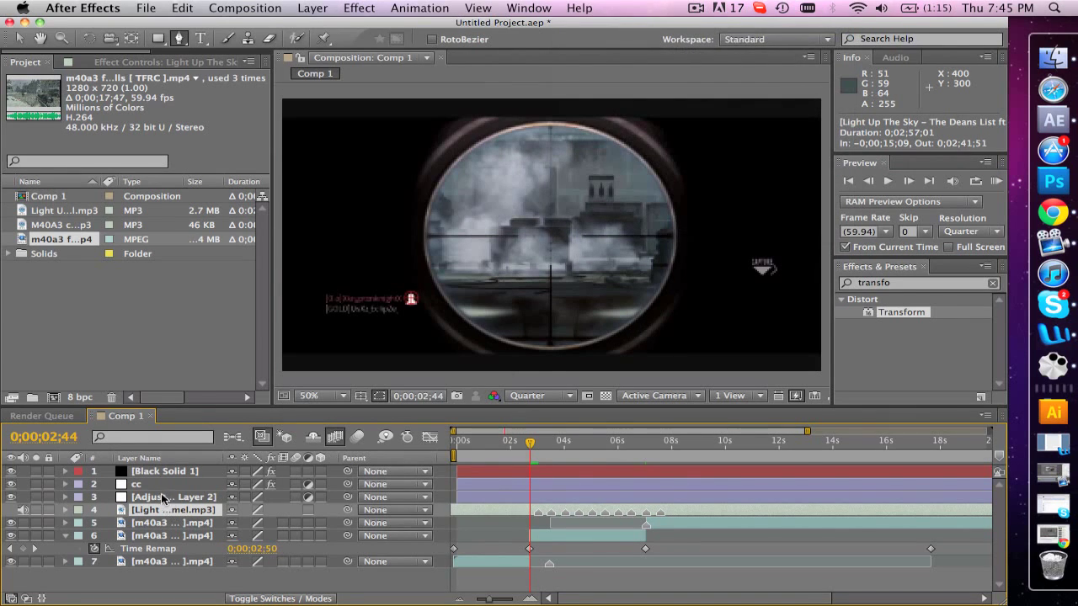
# Step: Place Adjustment Layer 2 above the cc layer and apply the Transform effect to it
pyautogui.moveTo(165, 499); pyautogui.dragTo(156, 486)
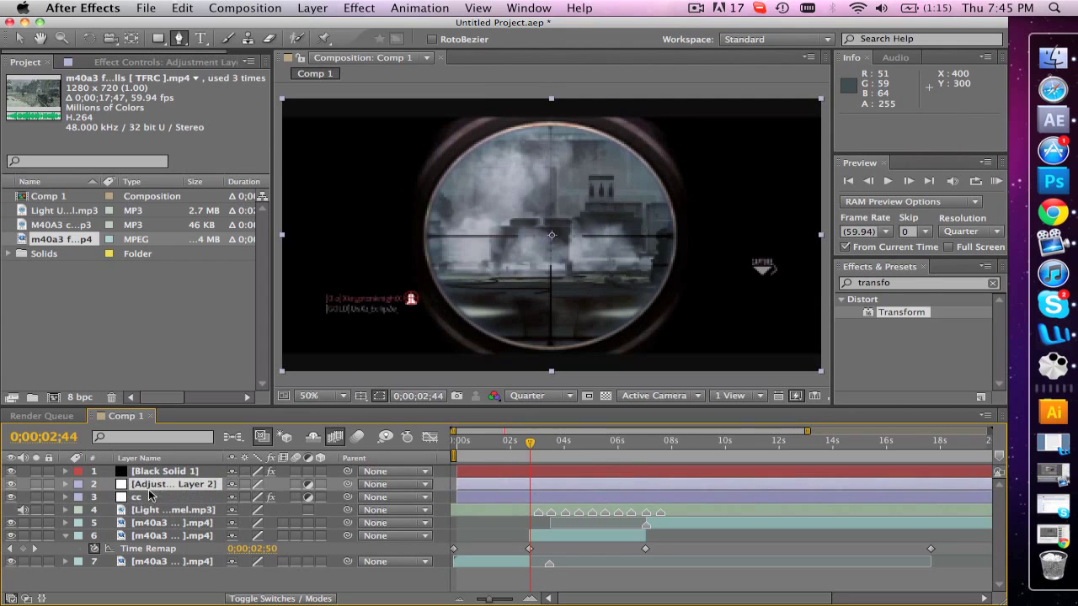
pyautogui.click(150, 497)
pyautogui.click(152, 485)
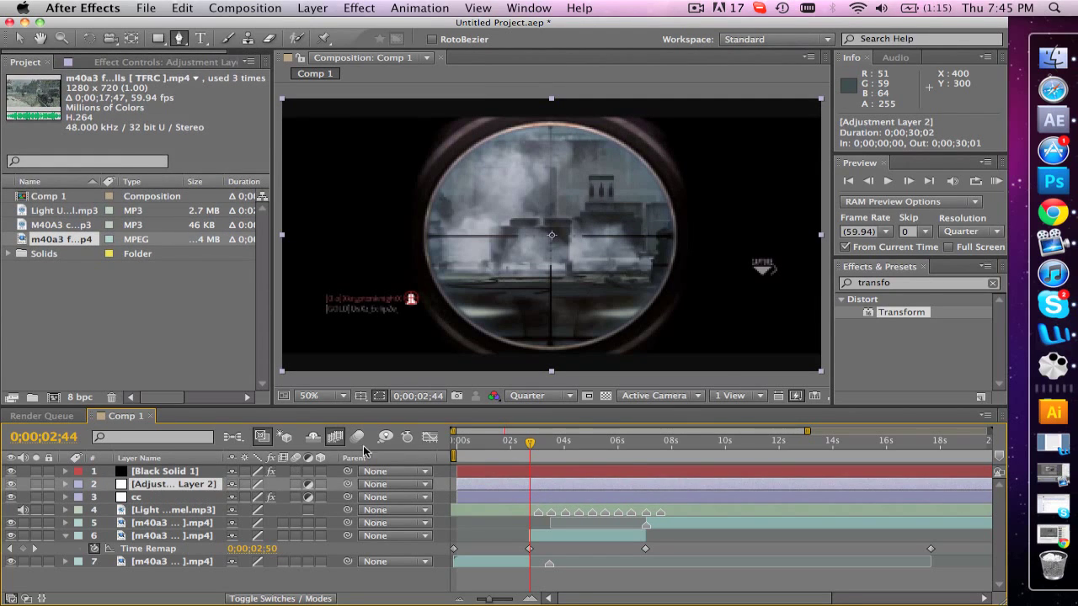
pyautogui.click(892, 285)
pyautogui.moveTo(895, 313); pyautogui.dragTo(142, 489)
# Step: Rename Adjustment Layer 2 as "scope animation" and leave it selected
pyautogui.keyDown('ctrl'); pyautogui.click(141, 488); pyautogui.keyUp('ctrl')
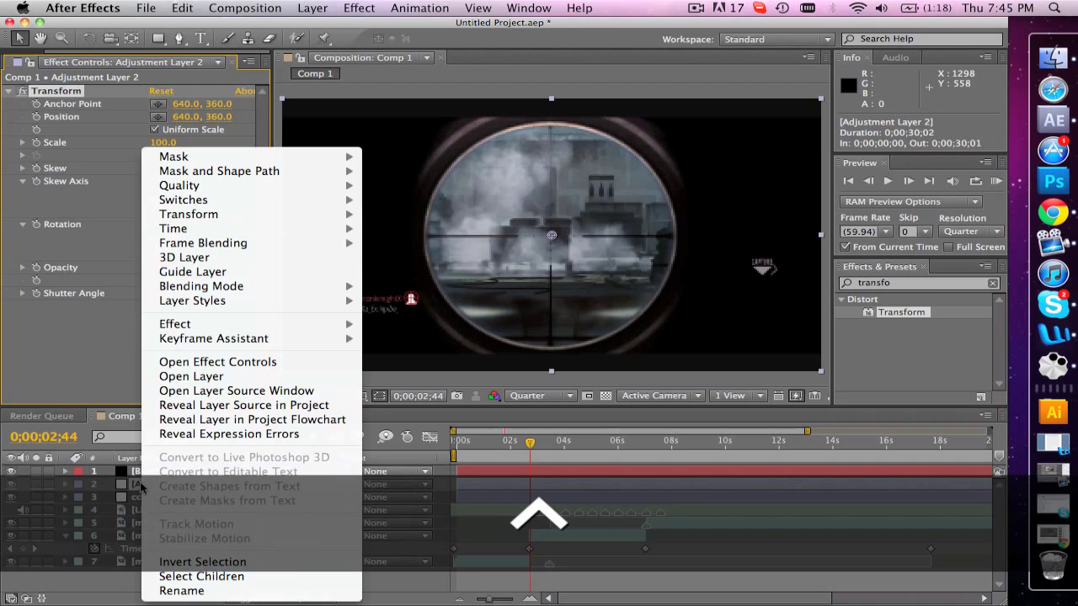
pyautogui.click(249, 593)
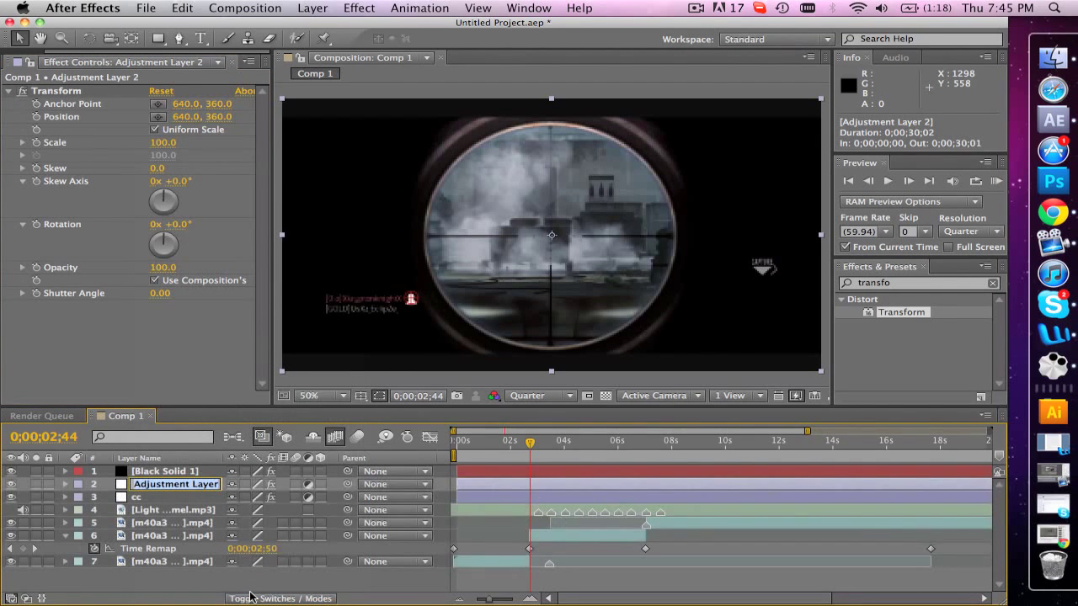
pyautogui.write('scope animation')
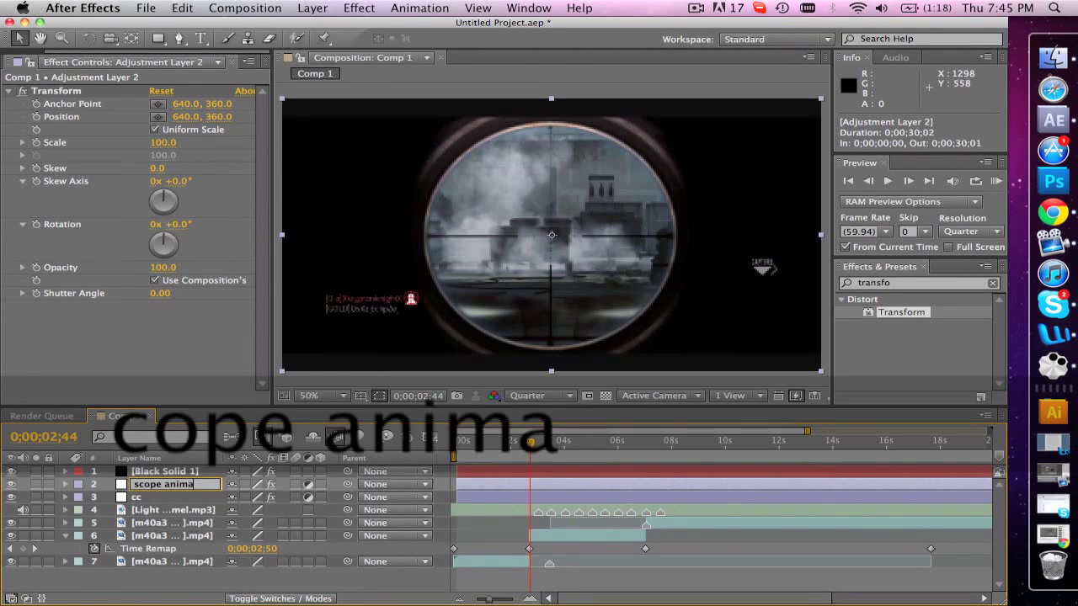
pyautogui.click(174, 537)
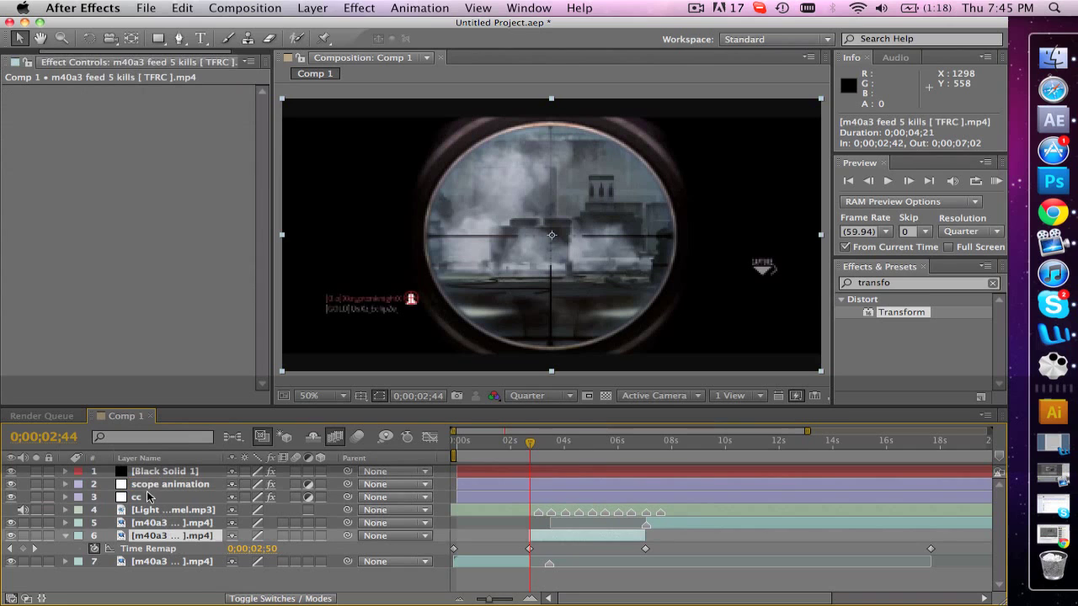
pyautogui.click(142, 487)
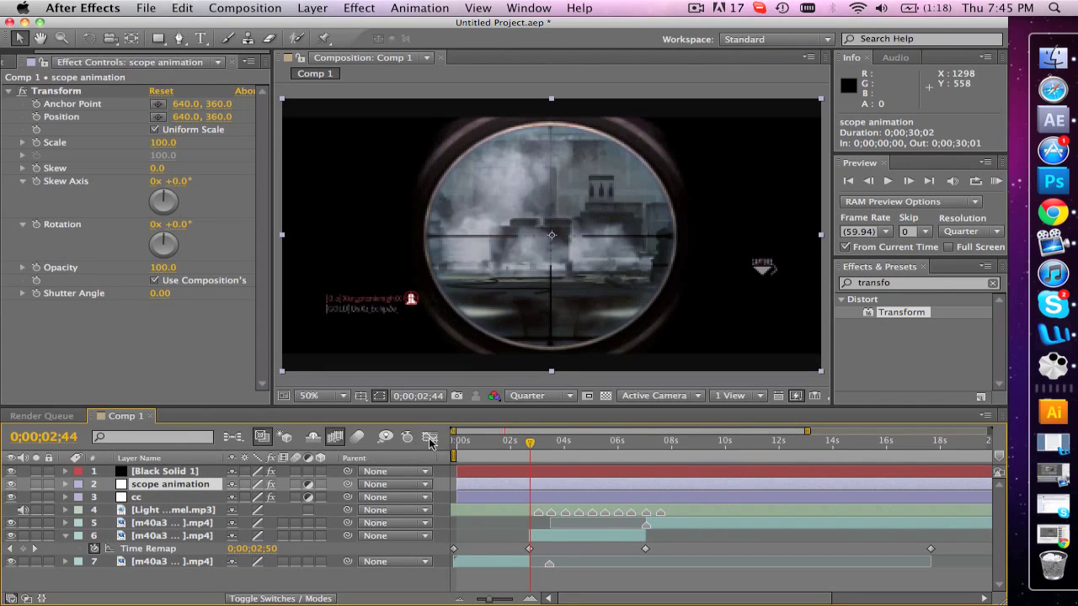
# Step: Move the playhead to 0;00;03;03 and start keyframing the Transform effect's Scale there at 100
pyautogui.moveTo(530, 443); pyautogui.dragTo(539, 446)
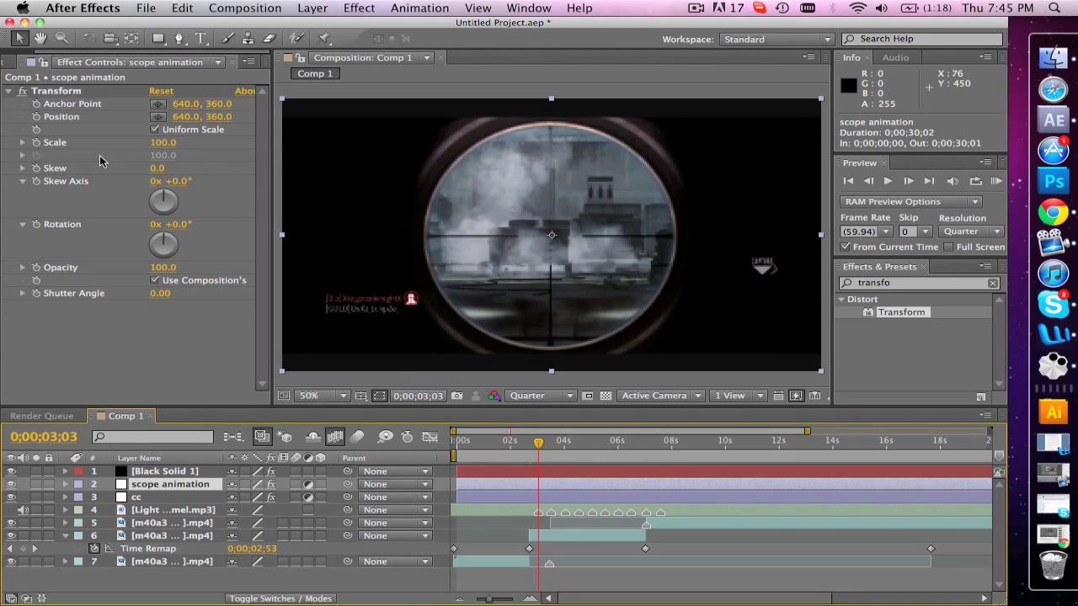
pyautogui.click(36, 144)
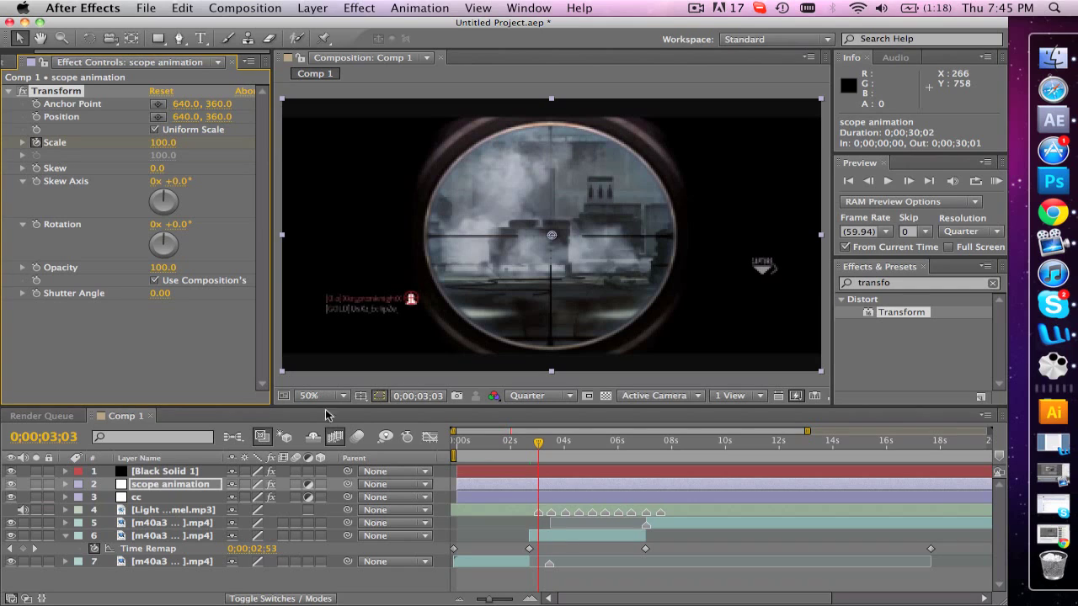
# Step: Draw a closed four-point Pen tool mask on the scope animation layer around the frame's upper-right quadrant, cornered at the crosshair centre
pyautogui.click(178, 38)
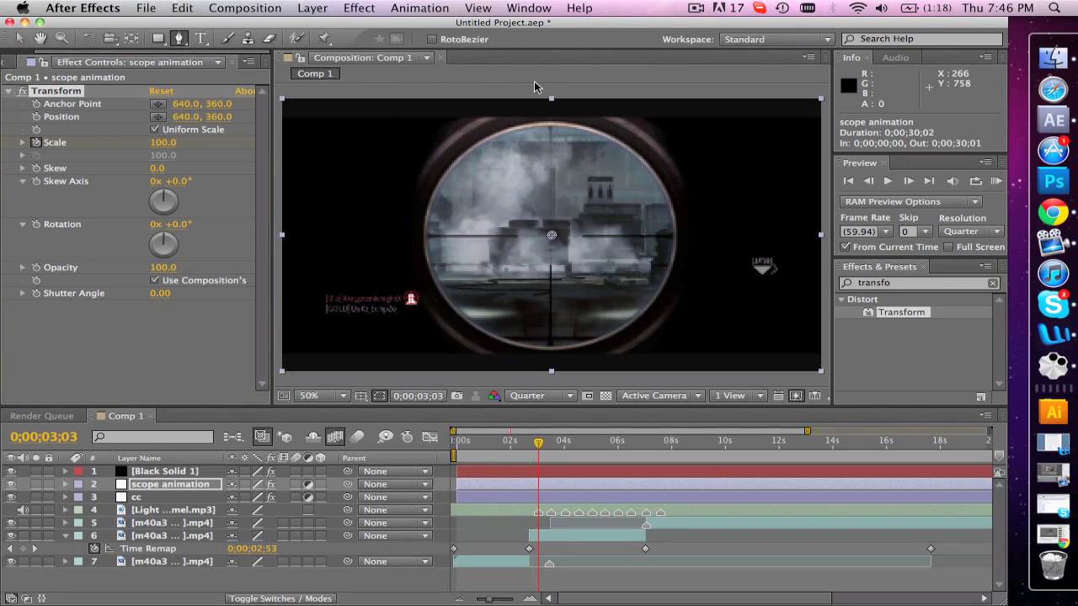
pyautogui.click(549, 88)
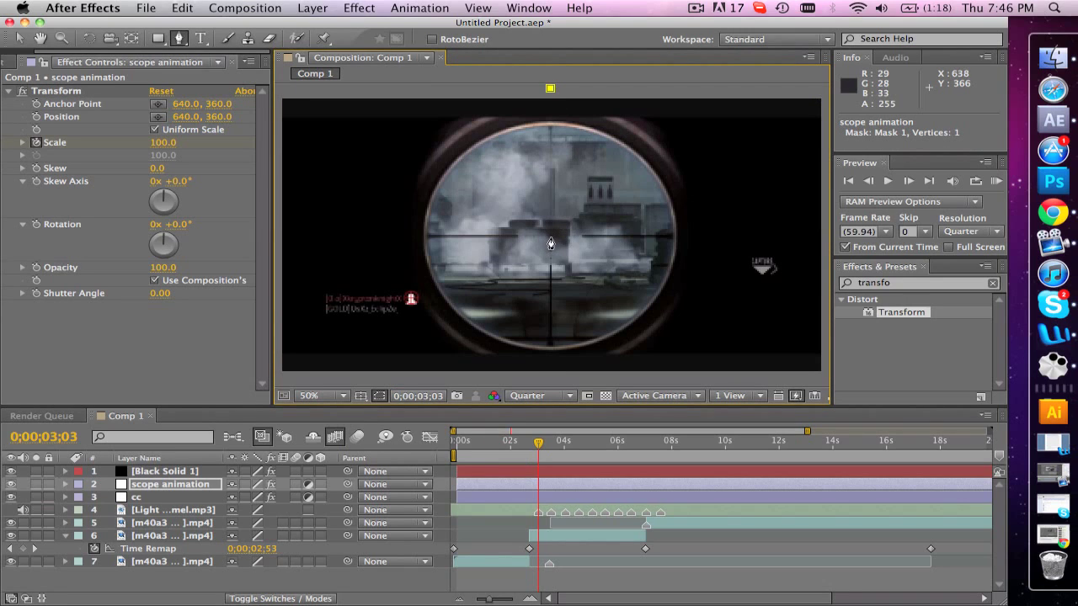
pyautogui.click(550, 237)
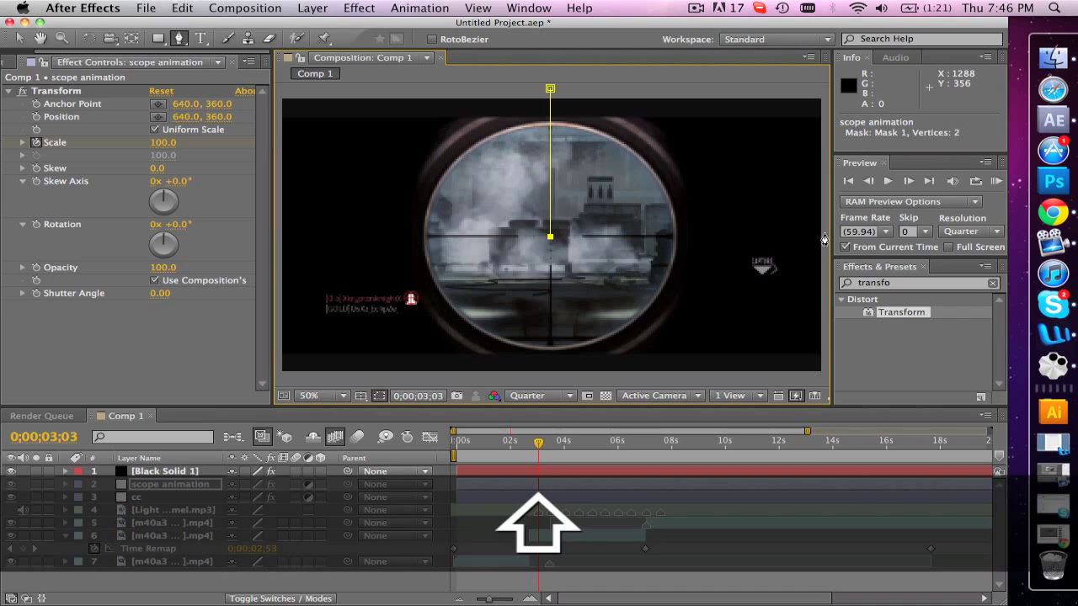
pyautogui.click(825, 238)
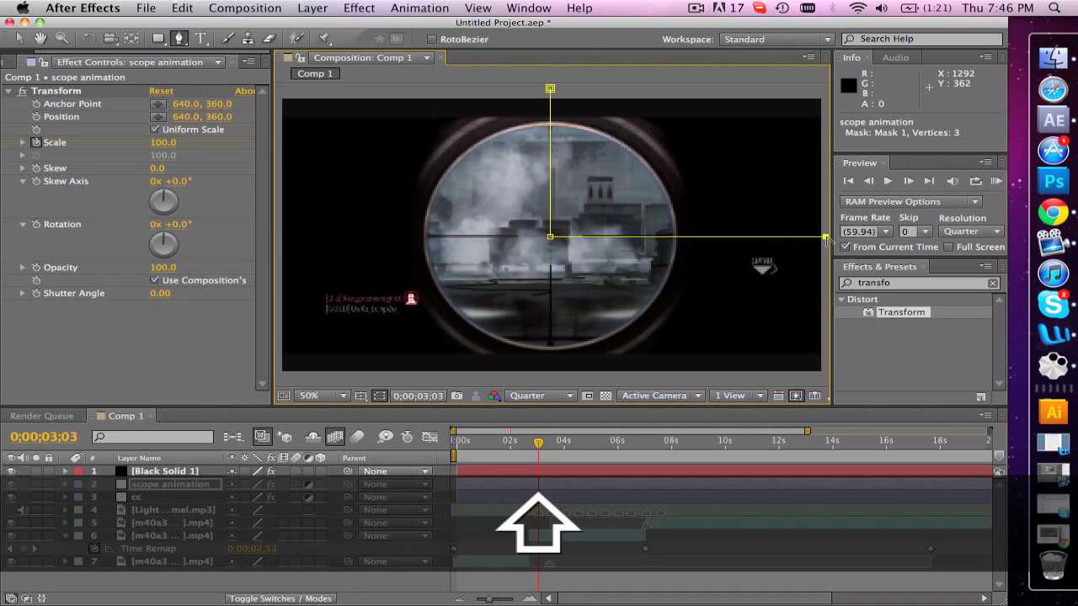
pyautogui.click(824, 86)
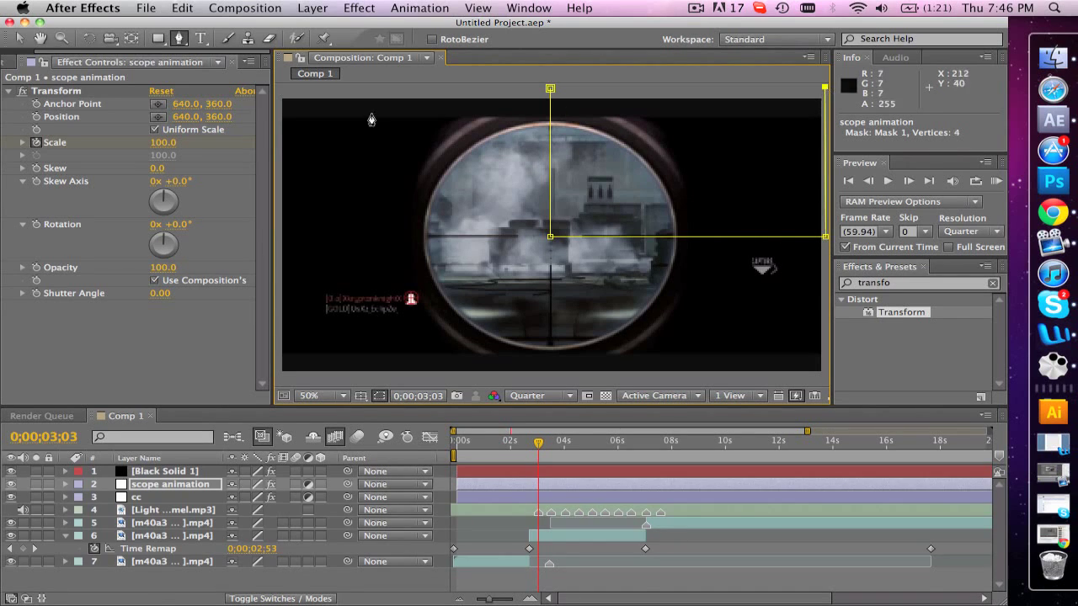
pyautogui.click(551, 89)
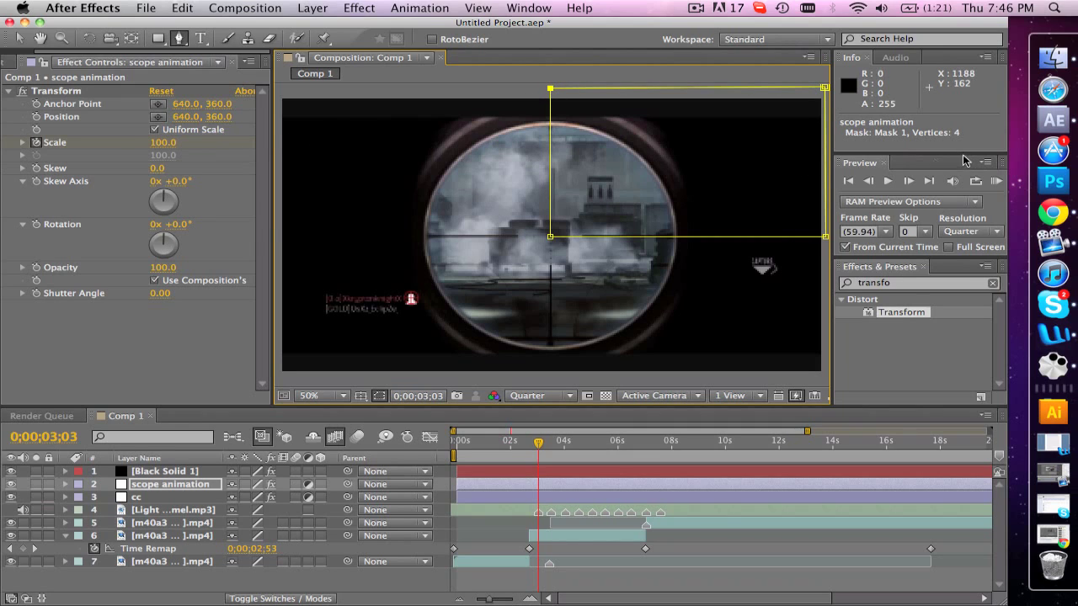
# Step: Advance one frame to 0;00;03;04 and set the Transform effect's Scale to 120
pyautogui.click(909, 181)
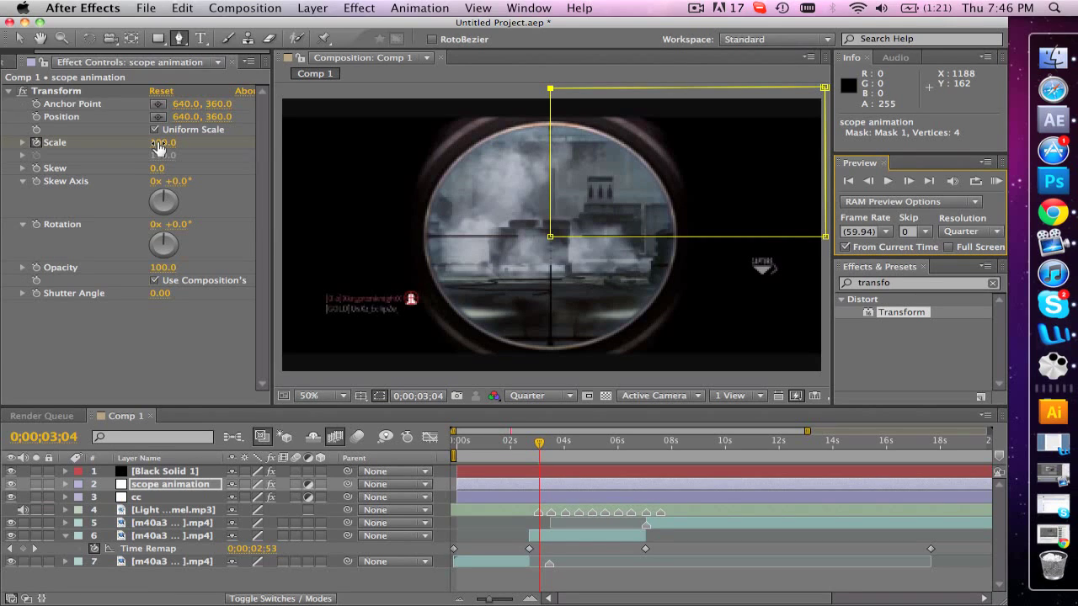
pyautogui.click(866, 184)
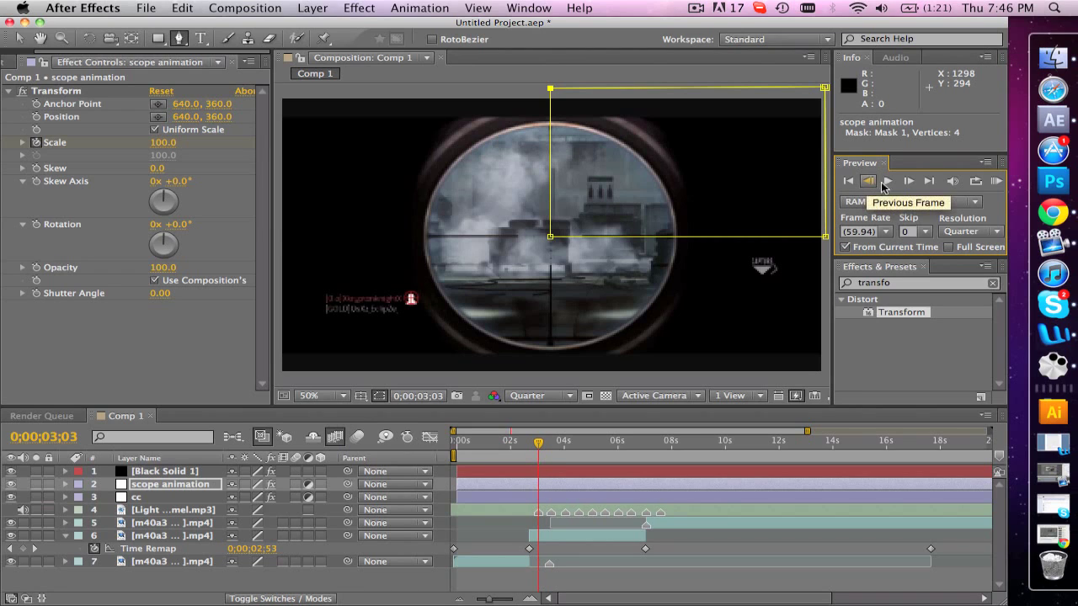
pyautogui.click(909, 183)
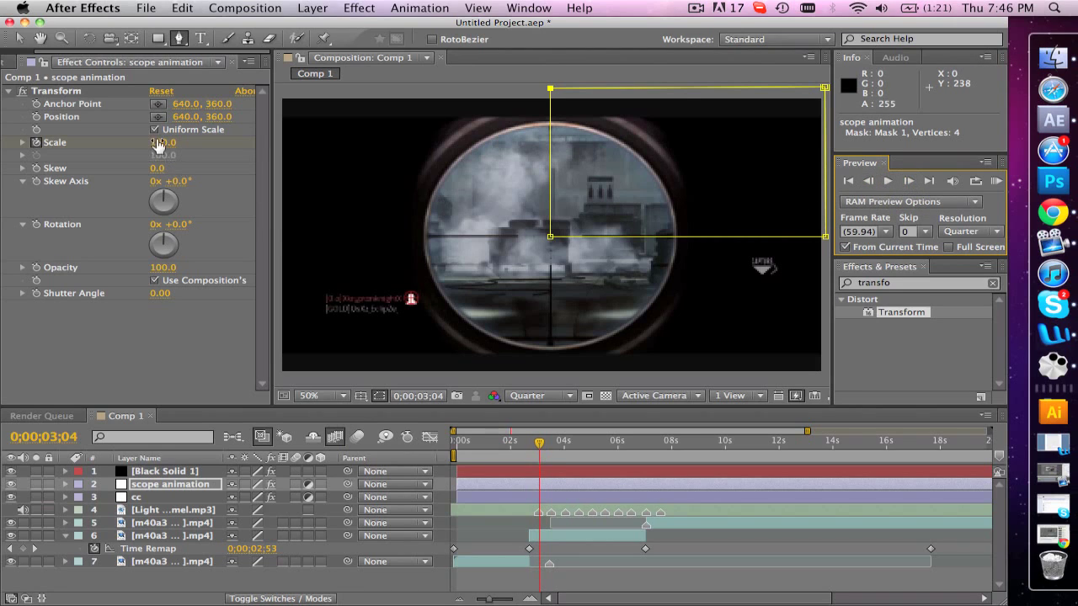
pyautogui.moveTo(163, 142); pyautogui.dragTo(194, 141)
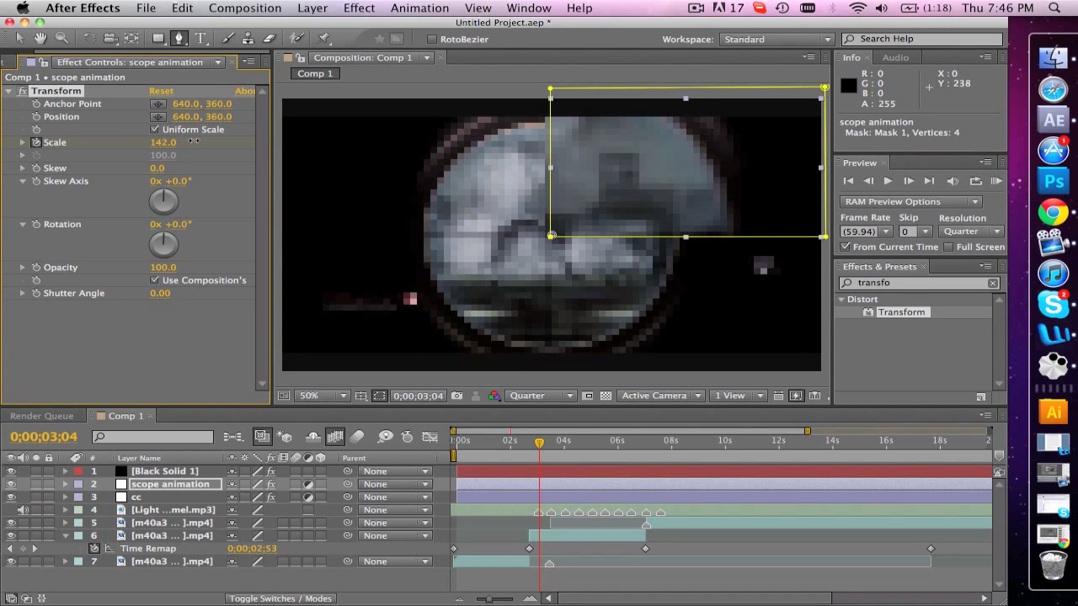
pyautogui.click(166, 143)
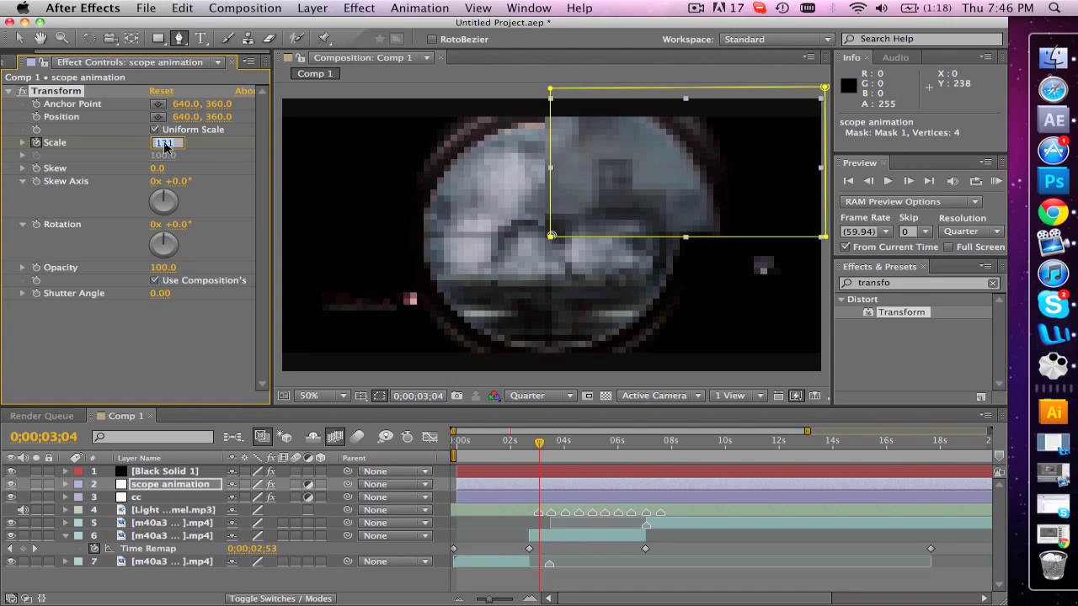
pyautogui.write('120')
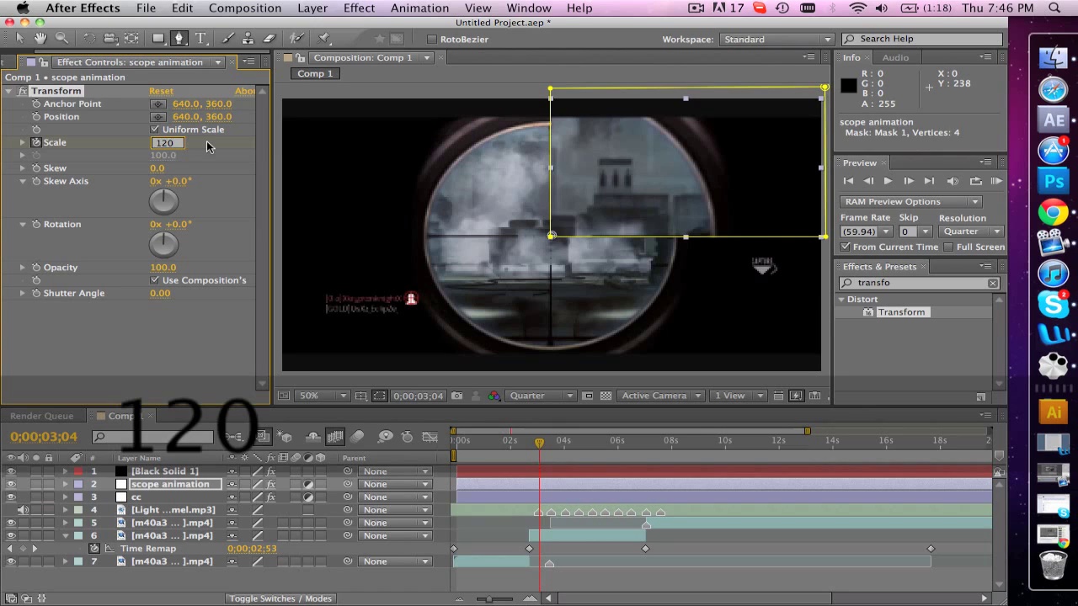
pyautogui.press('Return')
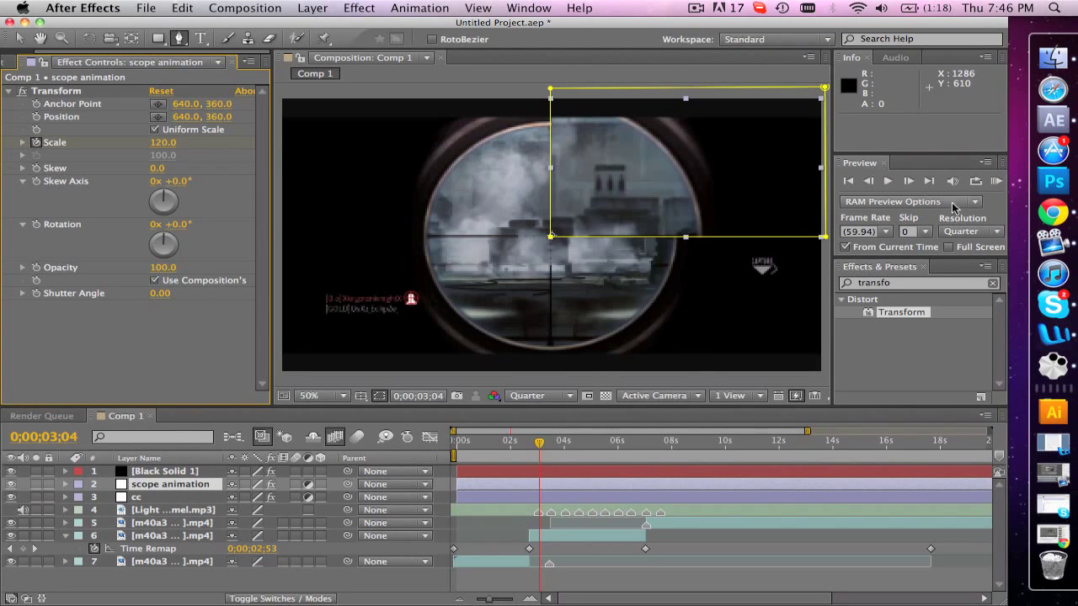
# Step: Advance frame by frame to 0;00;03;14 and set the Transform effect's Scale to 100
pyautogui.click(908, 182)
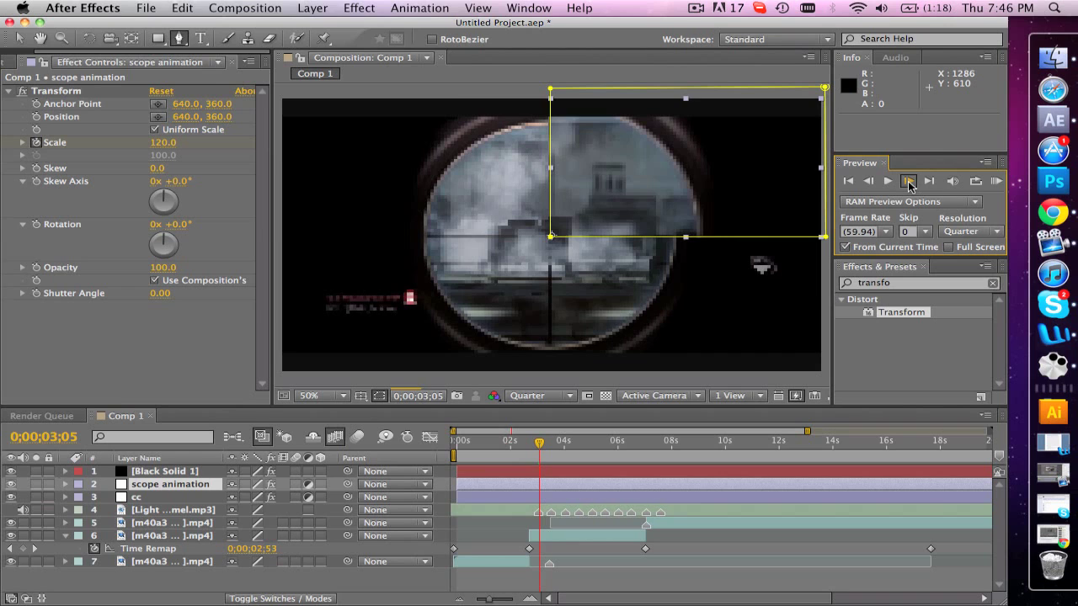
pyautogui.click(908, 182)
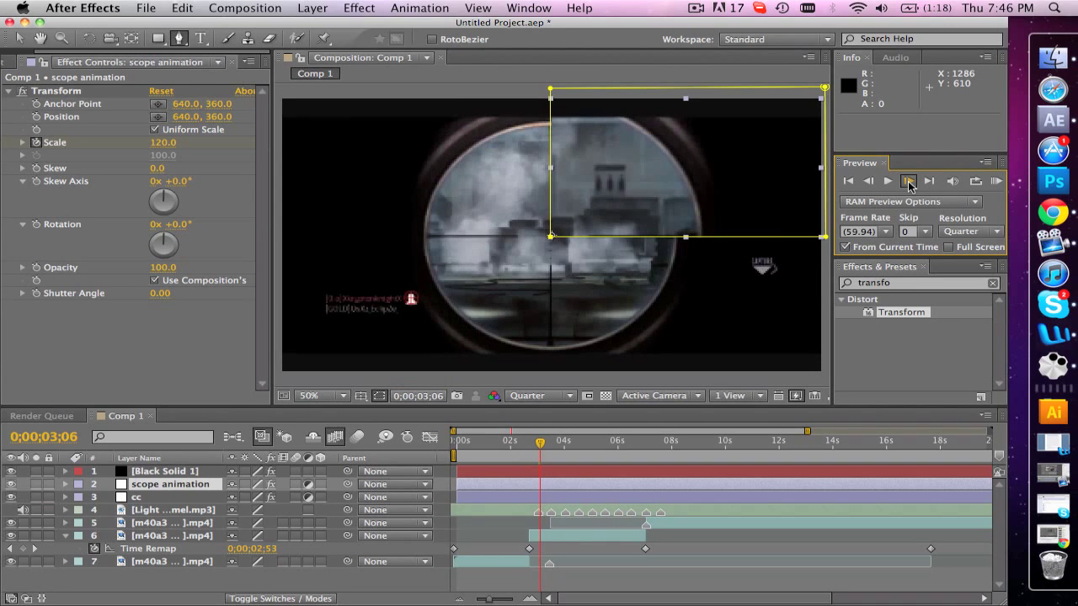
pyautogui.click(909, 182)
pyautogui.click(909, 182)
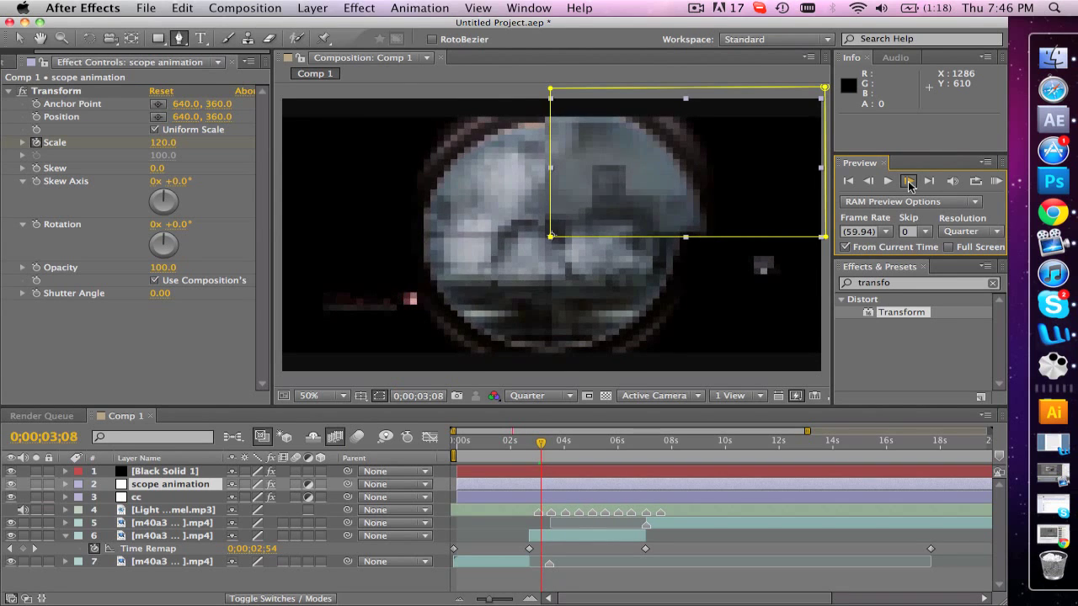
pyautogui.click(908, 182)
pyautogui.click(908, 182)
pyautogui.click(908, 182)
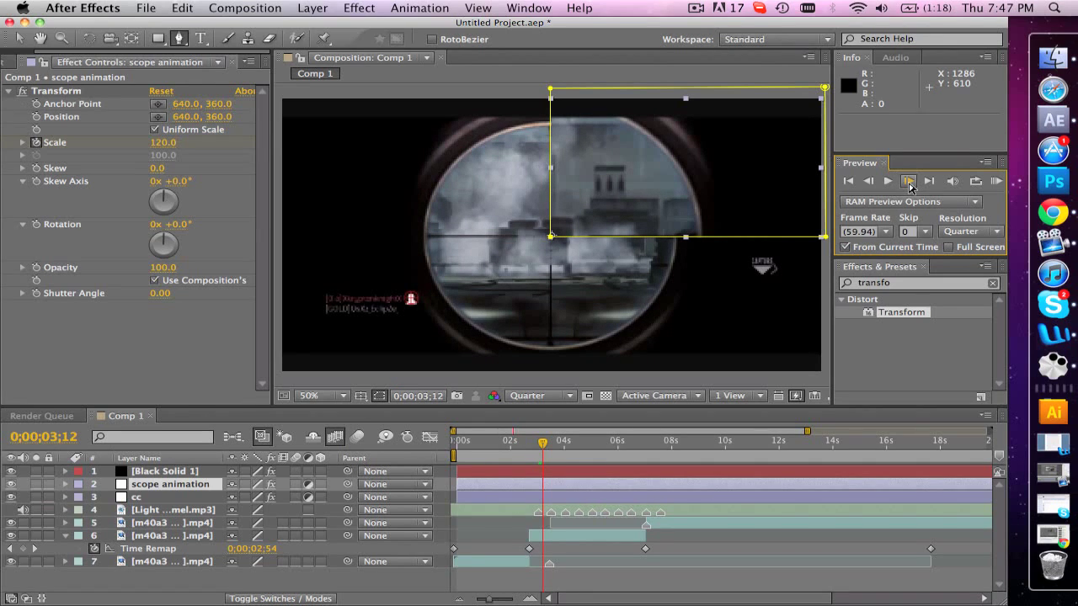
pyautogui.click(908, 182)
pyautogui.click(908, 182)
pyautogui.click(162, 143)
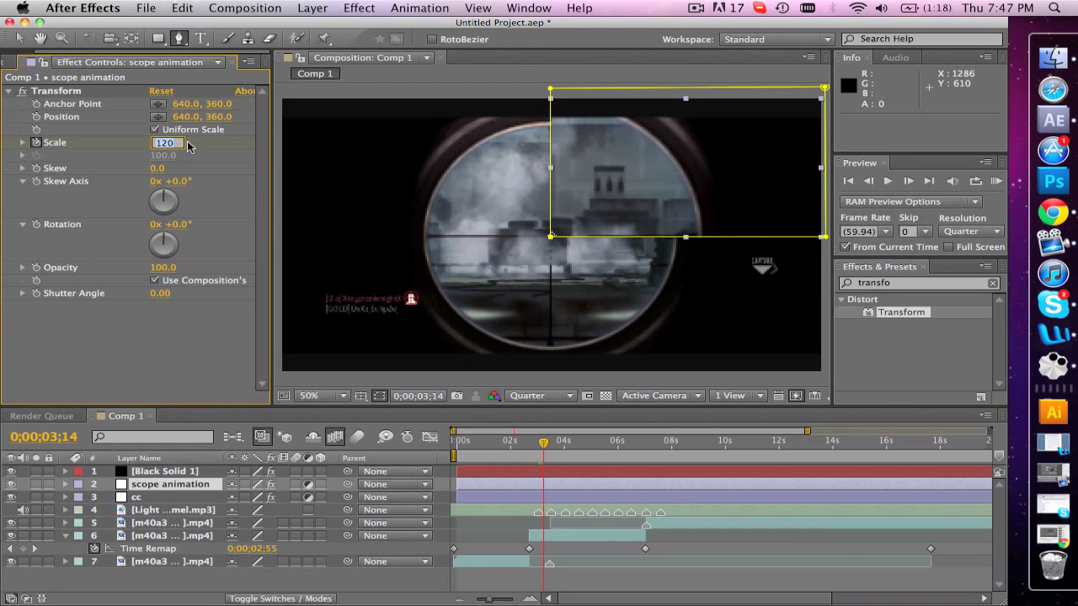
pyautogui.write('100')
pyautogui.press('Return')
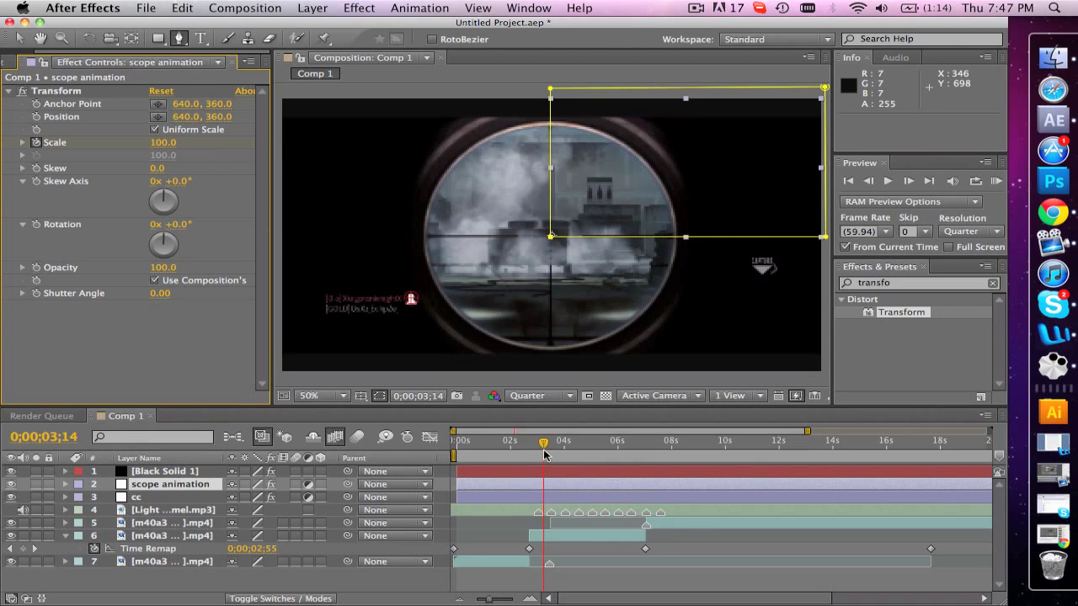
# Step: Trim the scope animation layer so that it starts at 0;00;03;03
pyautogui.moveTo(543, 448); pyautogui.dragTo(539, 445)
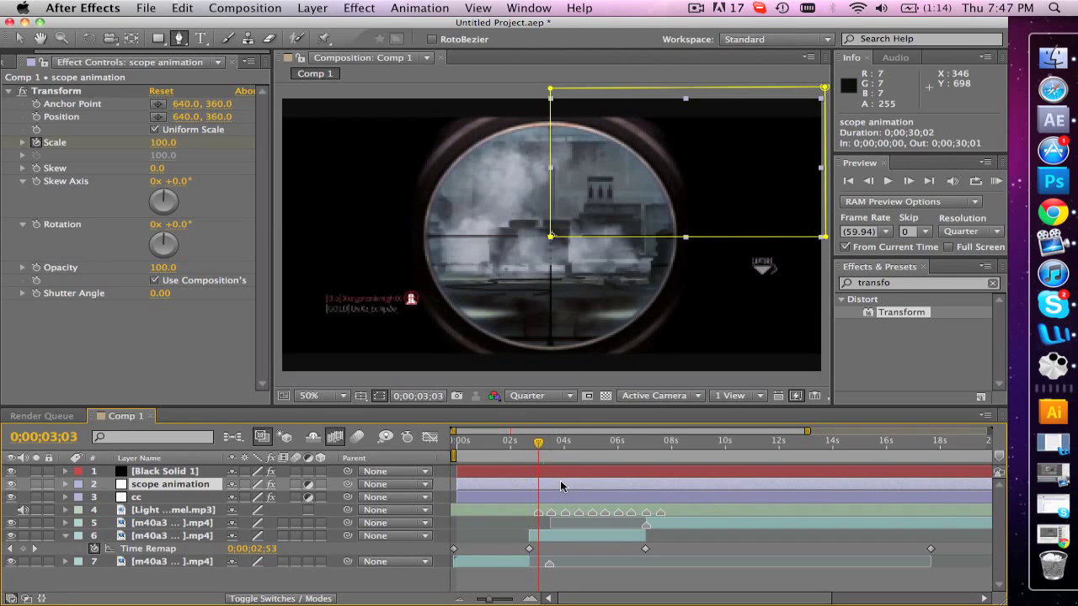
pyautogui.press('alt')
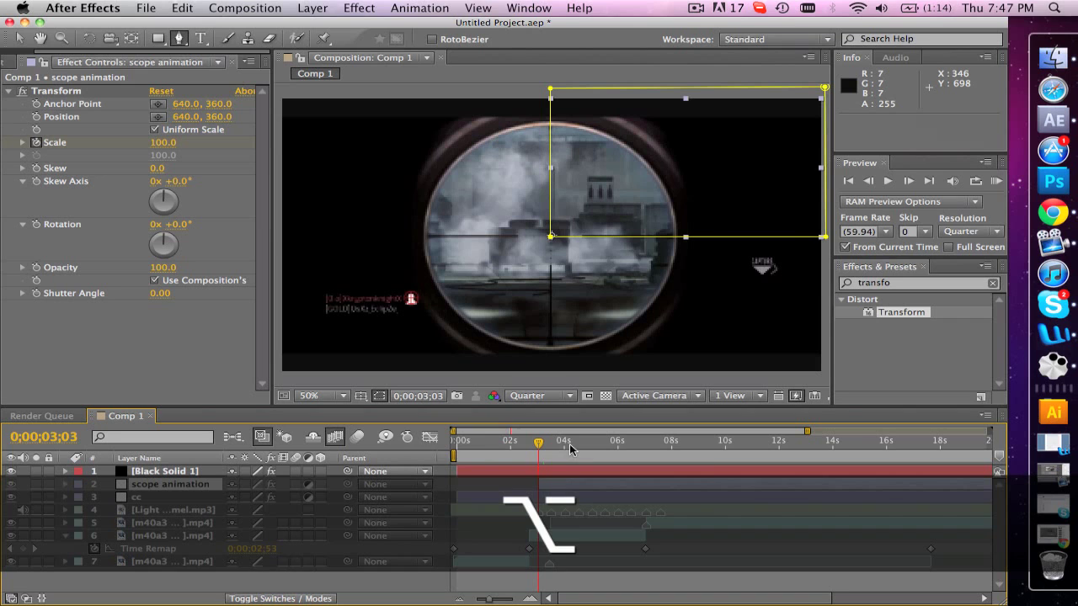
# Step: Step back through the scope animation layer's Scale keyframes from 0;00;03;25 to the first one at 0;00;03;03
pyautogui.click(548, 443)
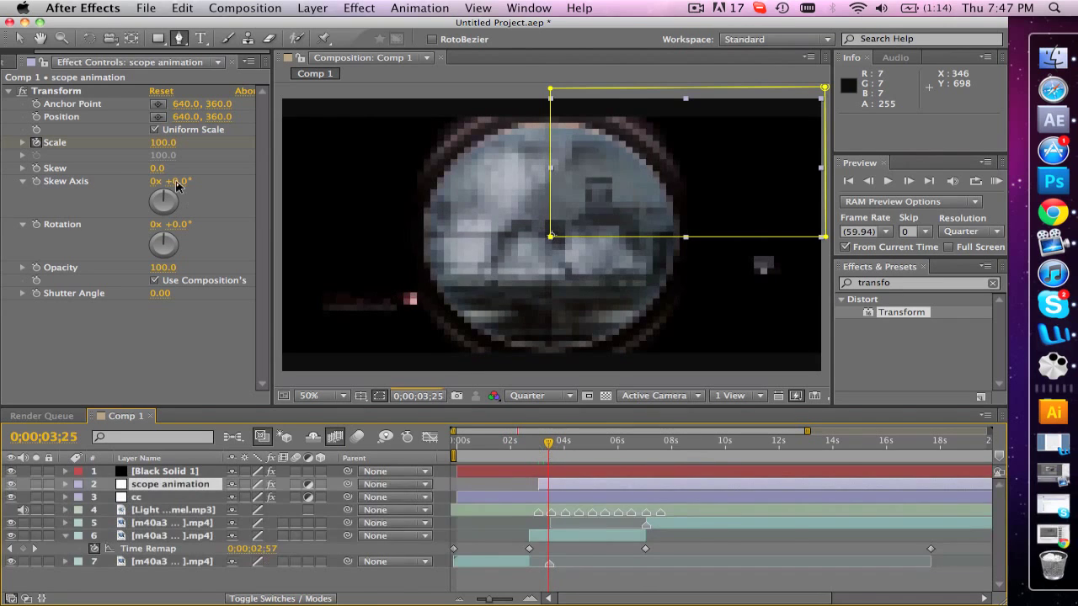
pyautogui.keyDown('ctrl'); pyautogui.click(160, 149); pyautogui.keyUp('ctrl')
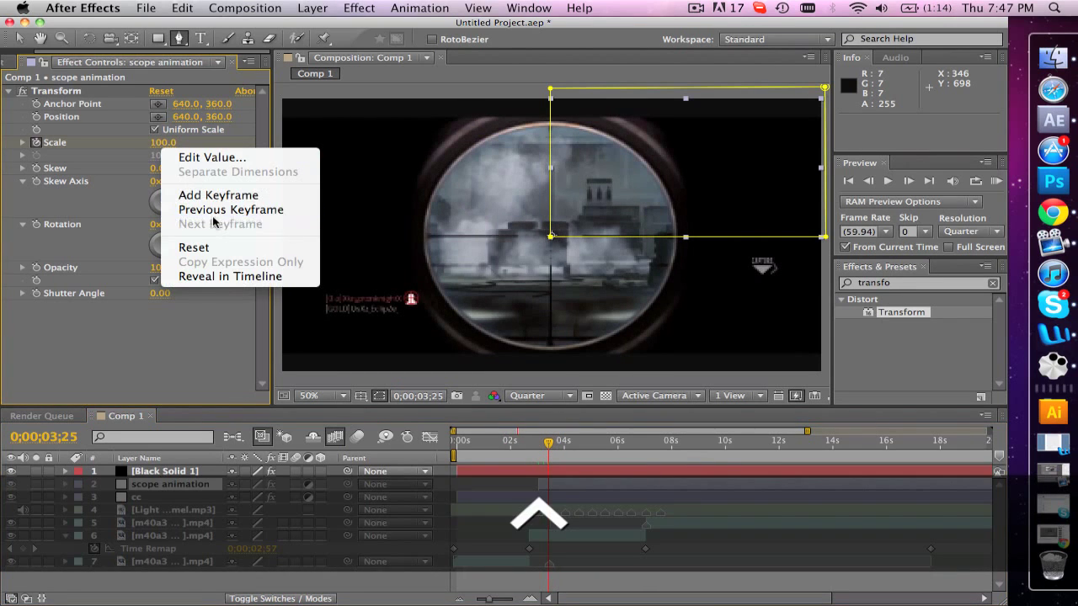
pyautogui.click(202, 210)
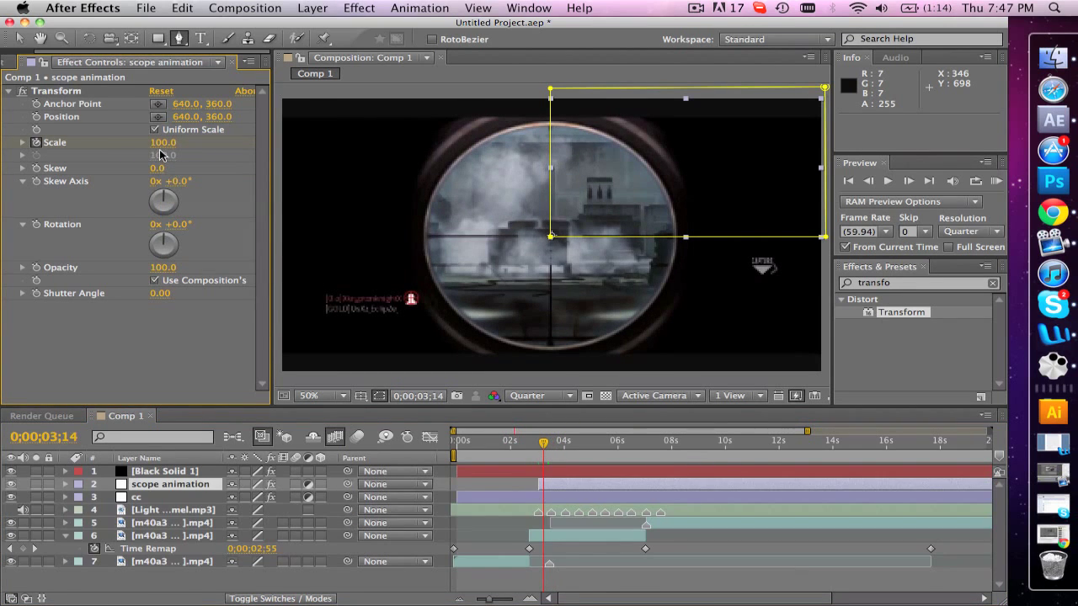
pyautogui.rightClick(161, 153)
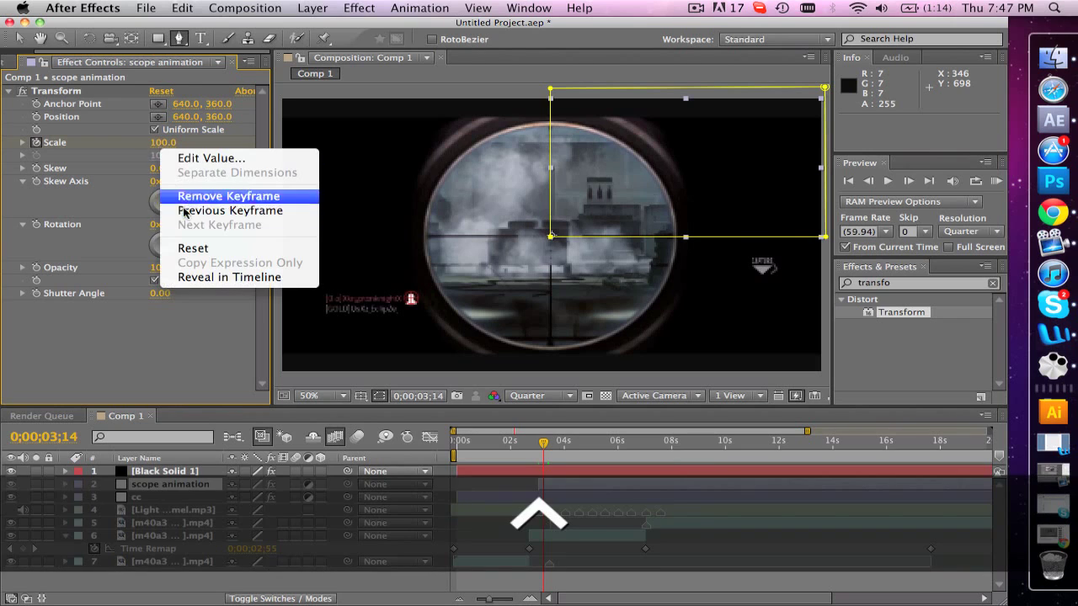
pyautogui.click(185, 211)
pyautogui.rightClick(164, 151)
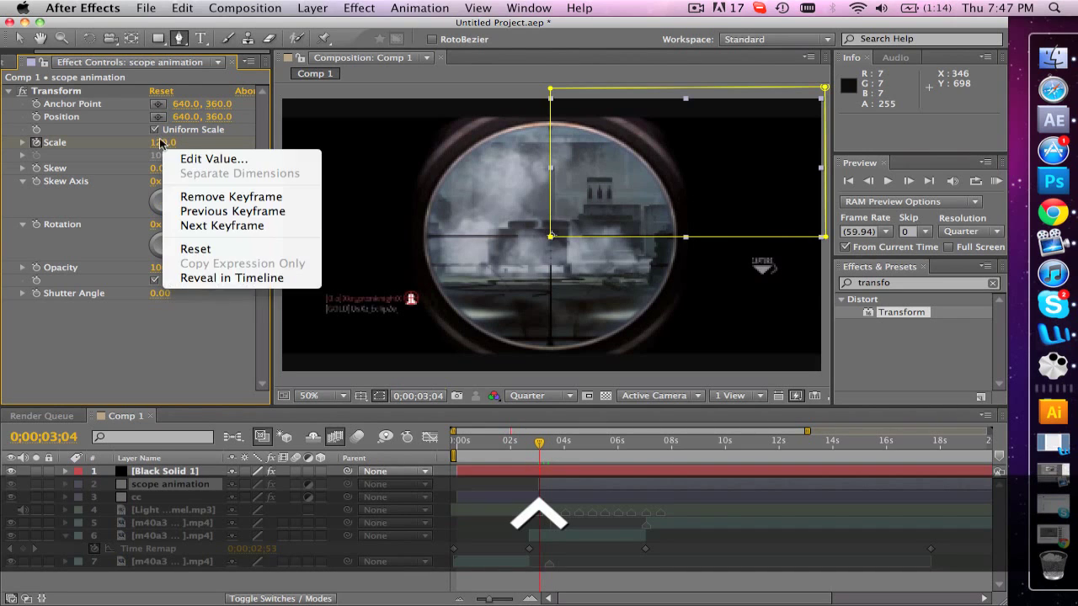
pyautogui.click(187, 208)
pyautogui.rightClick(162, 145)
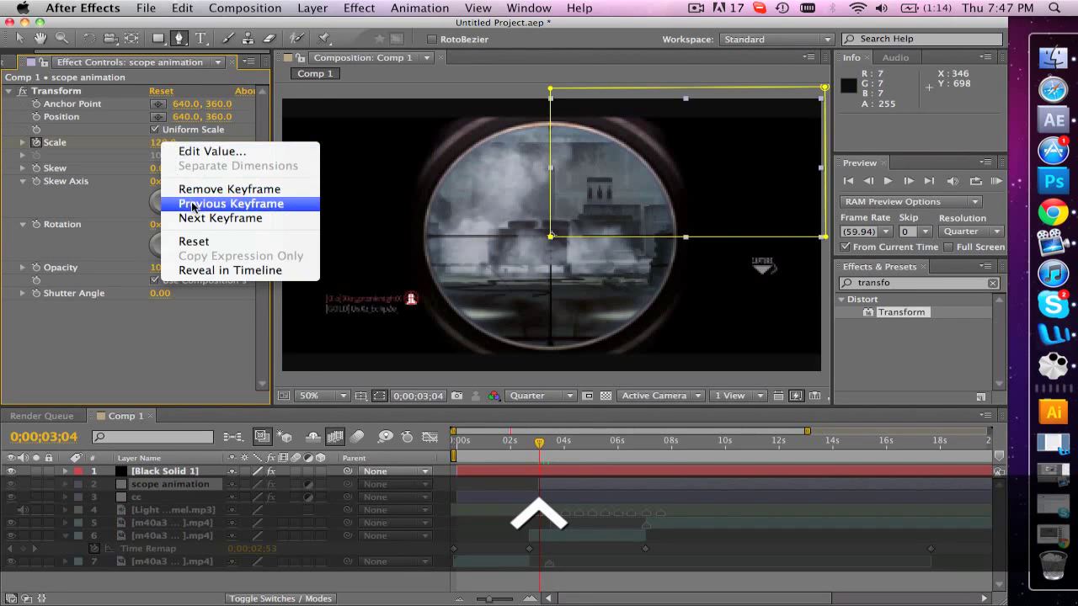
pyautogui.click(192, 204)
pyautogui.rightClick(157, 149)
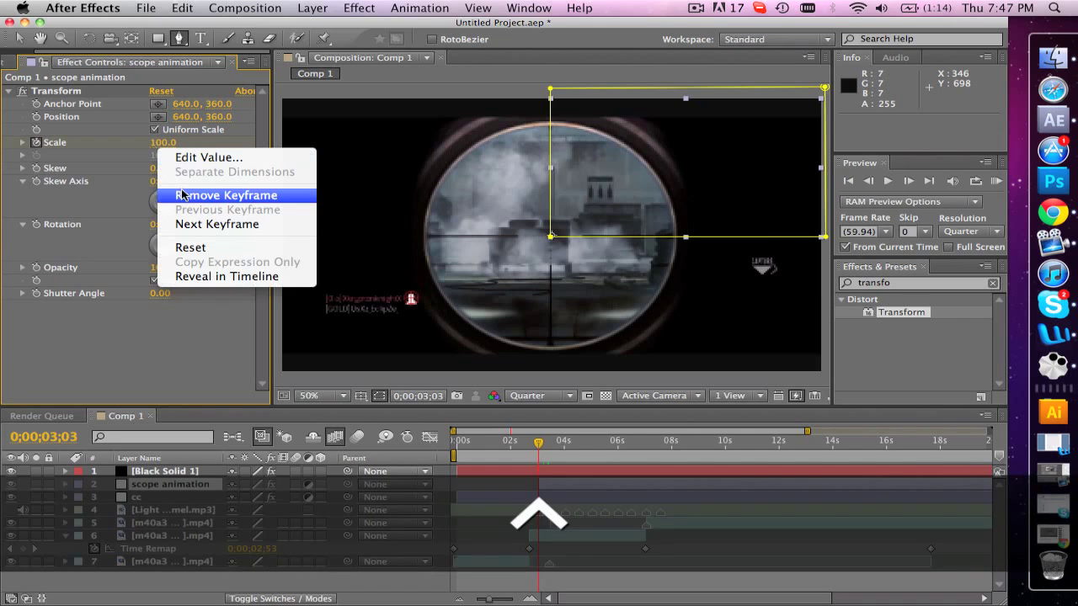
pyautogui.click(119, 149)
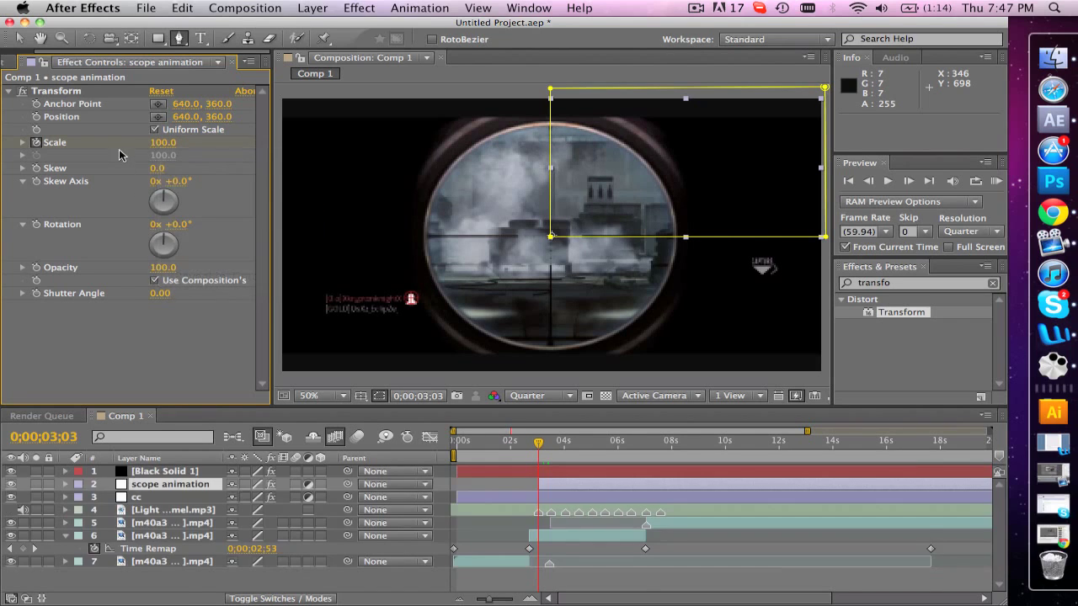
# Step: Go to the scope animation layer's last Scale keyframe at 0;00;03;14 and trim the layer's end there
pyautogui.click(615, 495)
pyautogui.click(612, 485)
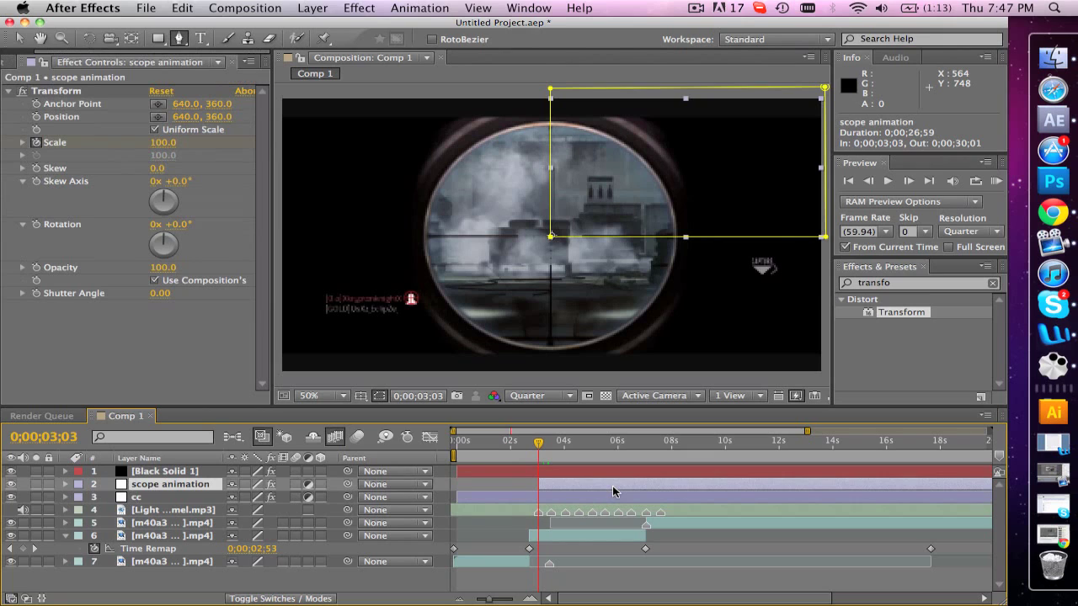
pyautogui.press('alt')
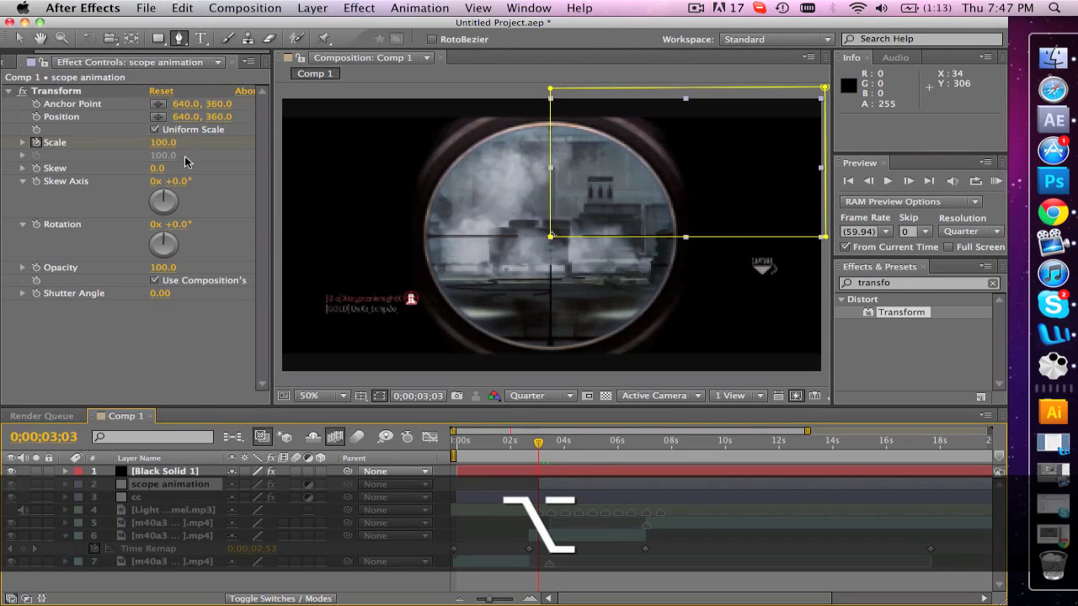
pyautogui.keyDown('ctrl'); pyautogui.click(157, 144); pyautogui.keyUp('ctrl')
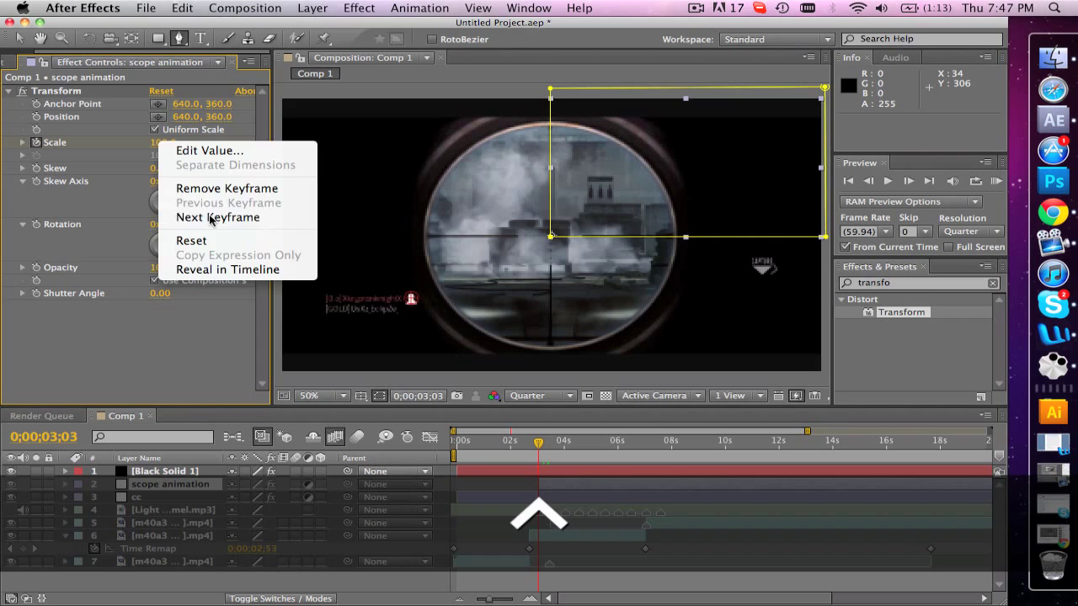
pyautogui.click(216, 217)
pyautogui.keyDown('ctrl'); pyautogui.click(158, 149); pyautogui.keyUp('ctrl')
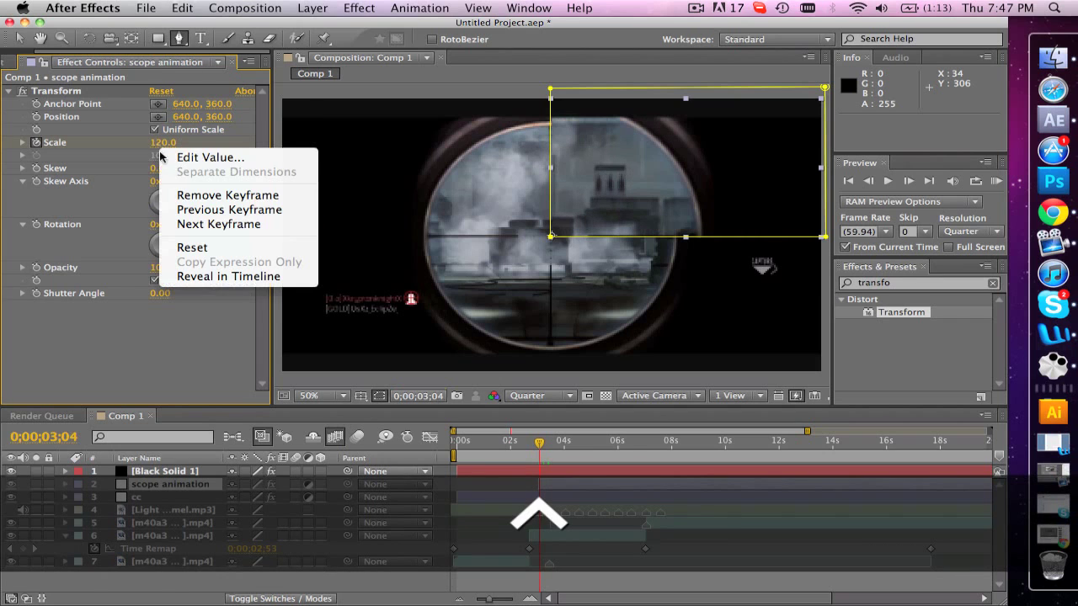
pyautogui.click(206, 225)
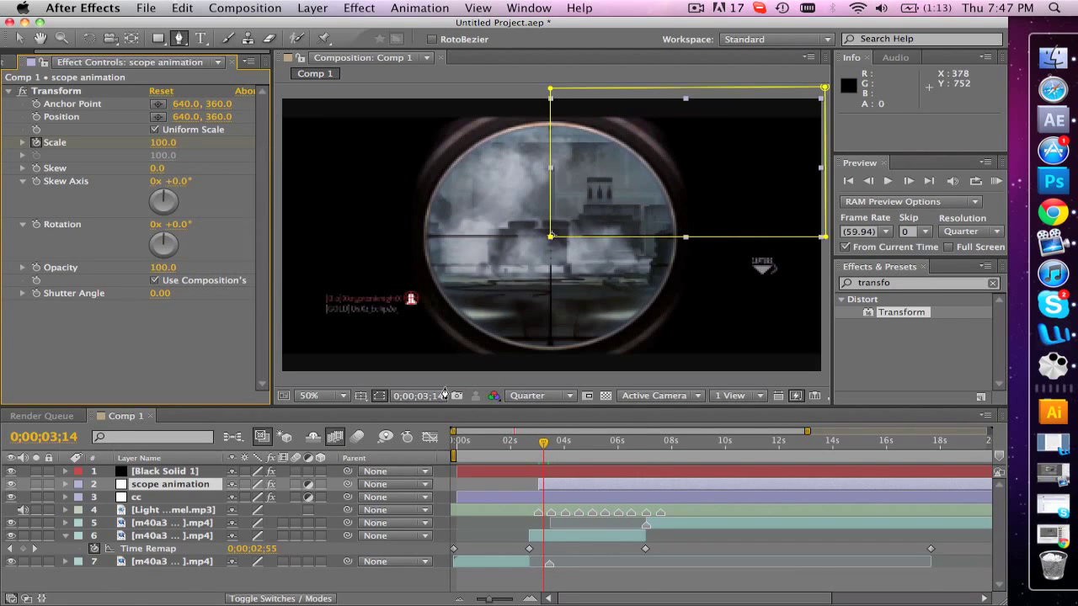
pyautogui.click(593, 491)
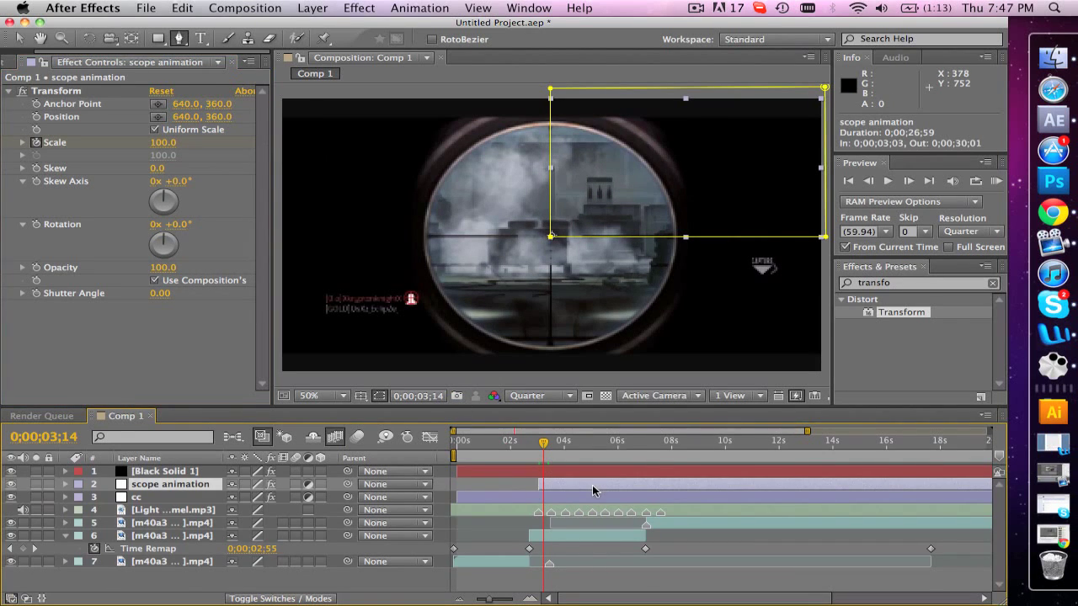
pyautogui.press('alt')
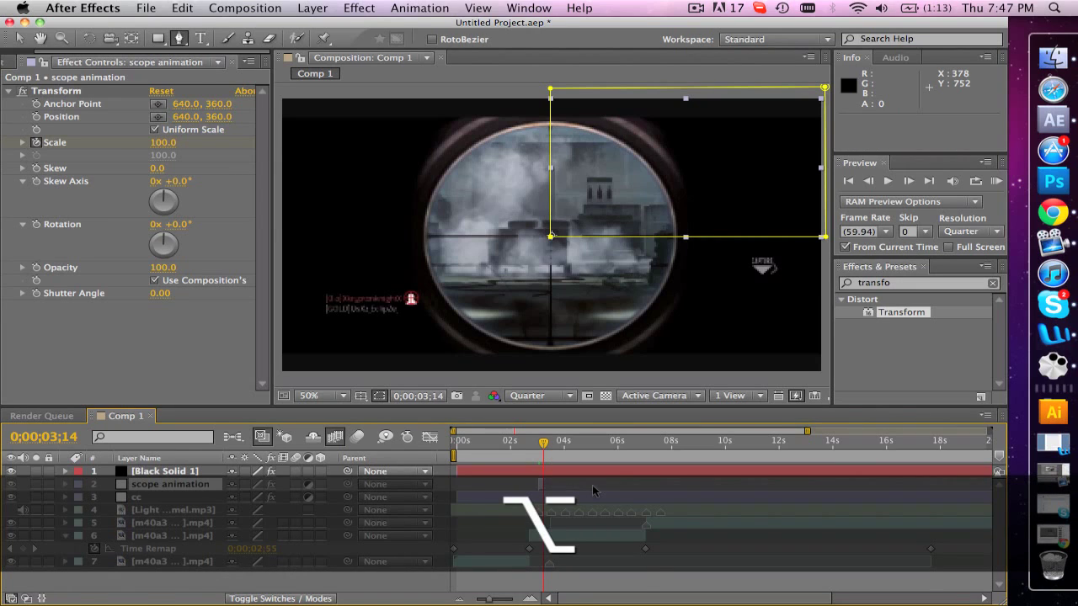
# Step: Duplicate the scope animation layer and move the copy so that it starts at the second music marker, 0;00;03;31
pyautogui.click(555, 442)
pyautogui.moveTo(554, 446); pyautogui.dragTo(552, 446)
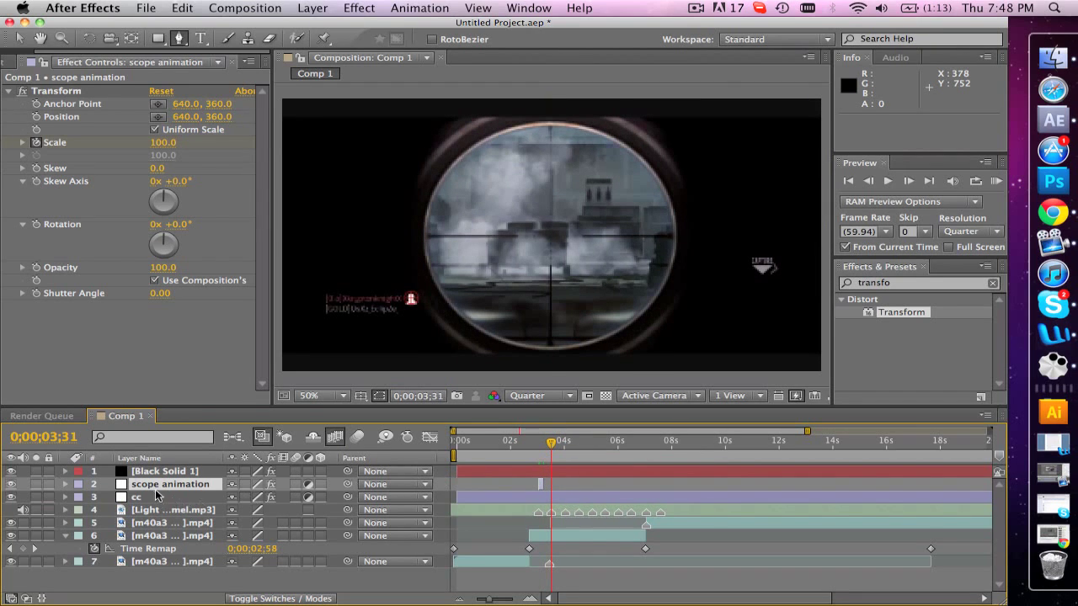
pyautogui.click(157, 497)
pyautogui.click(156, 484)
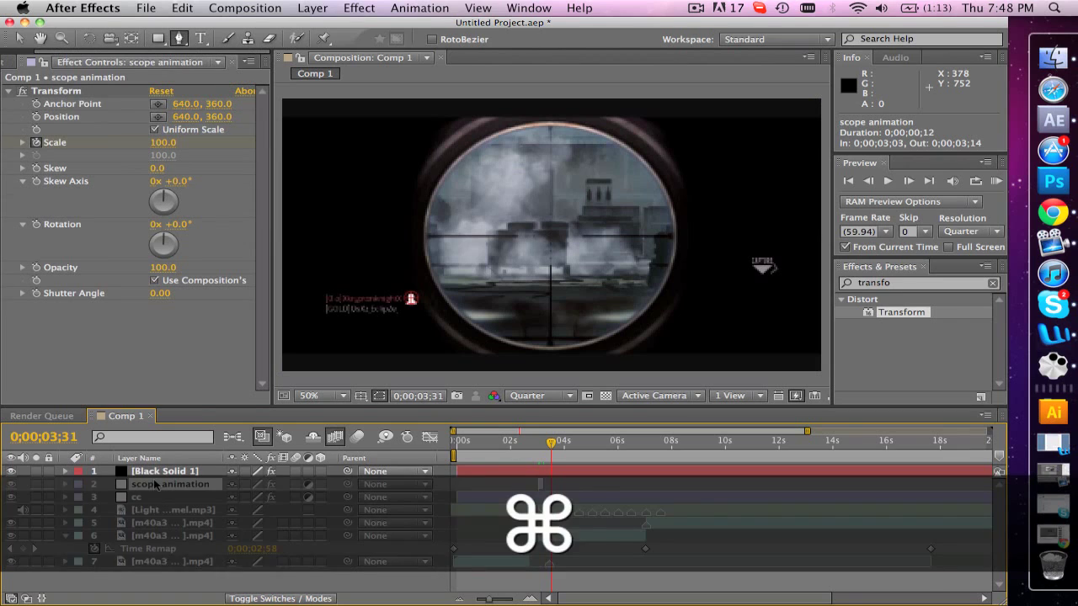
pyautogui.press('super+d')
pyautogui.click(196, 7)
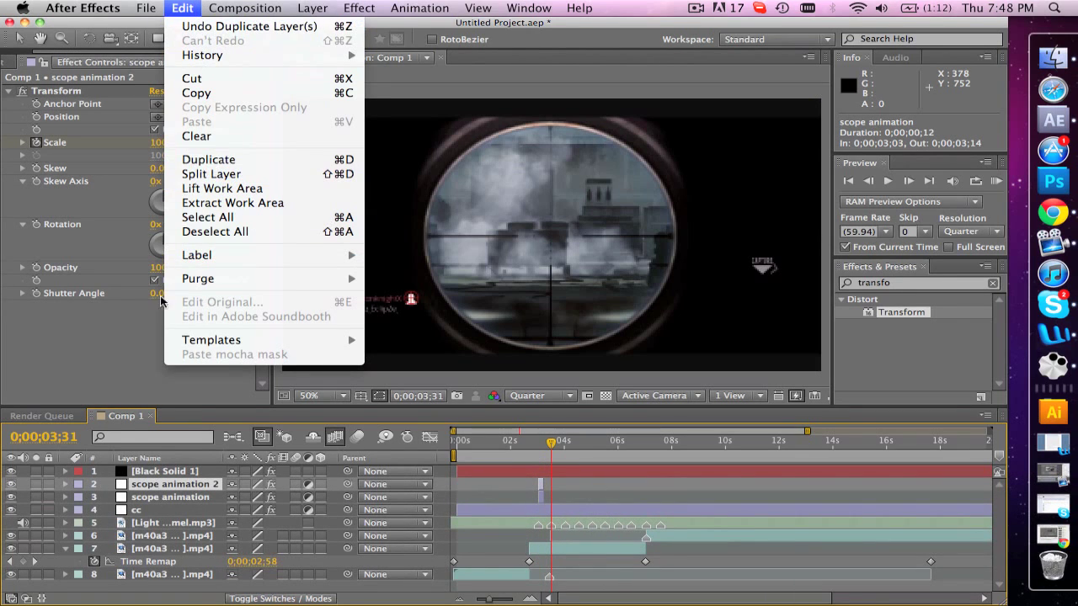
pyautogui.click(116, 334)
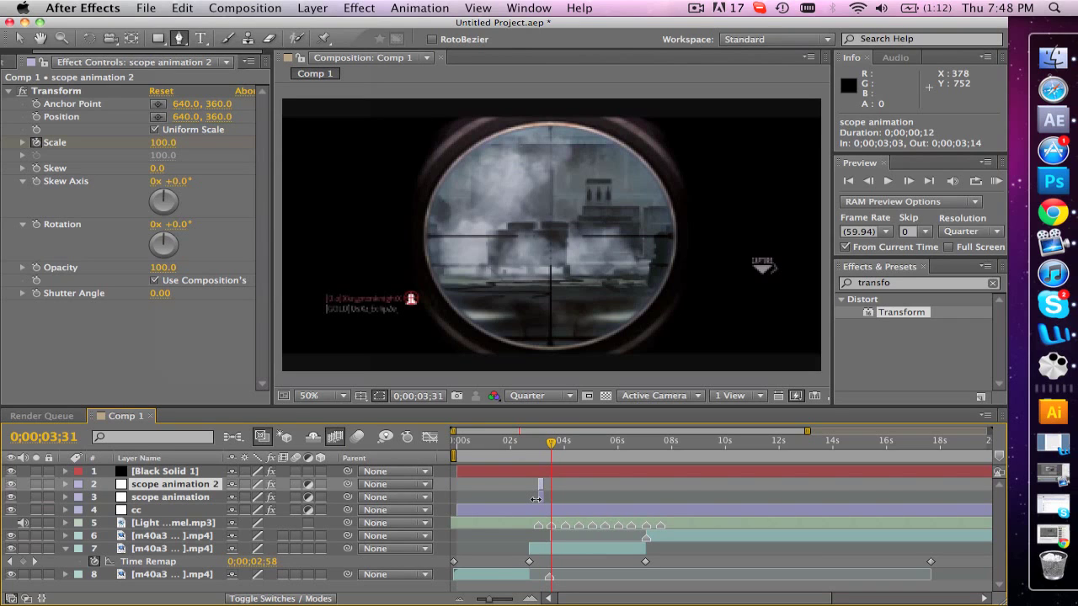
pyautogui.press('[')
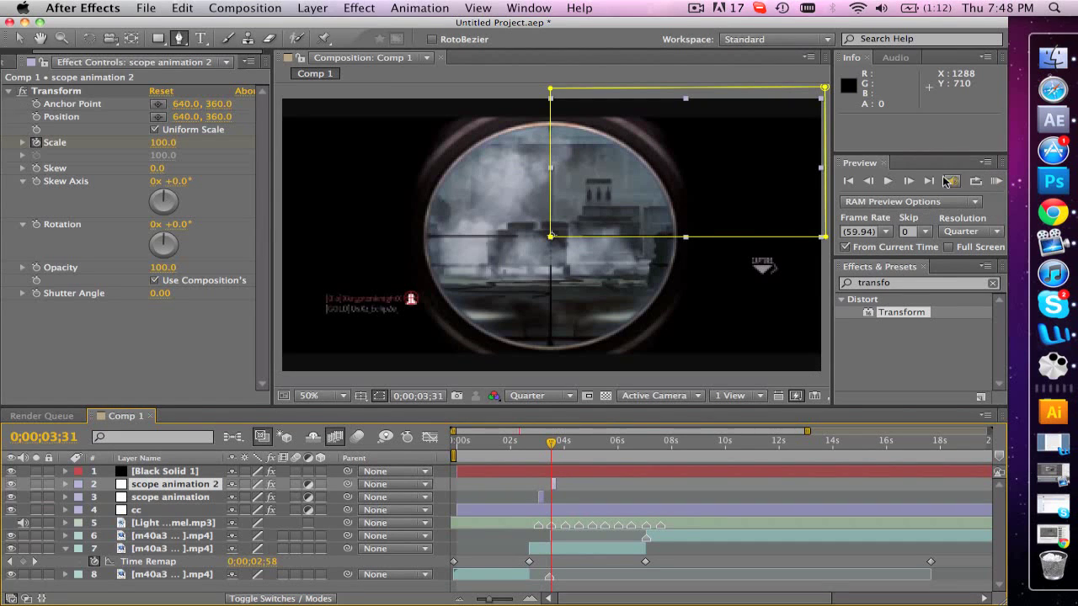
# Step: Advance to 0;00;03;32 and flip the duplicated scope layer vertically to about -104% so its mask covers the lower-right quadrant
pyautogui.click(907, 181)
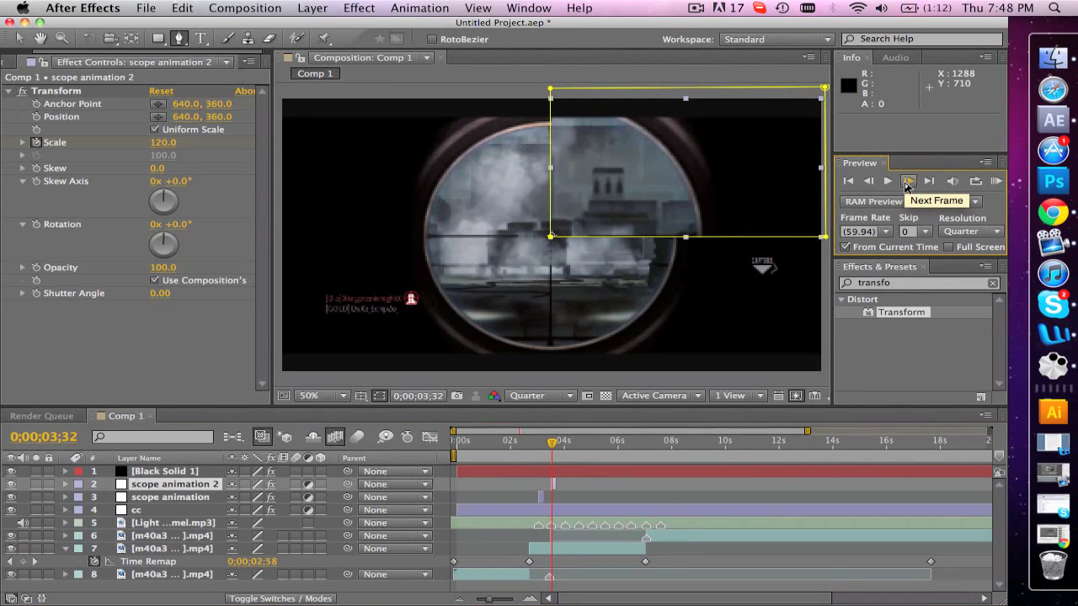
pyautogui.click(20, 39)
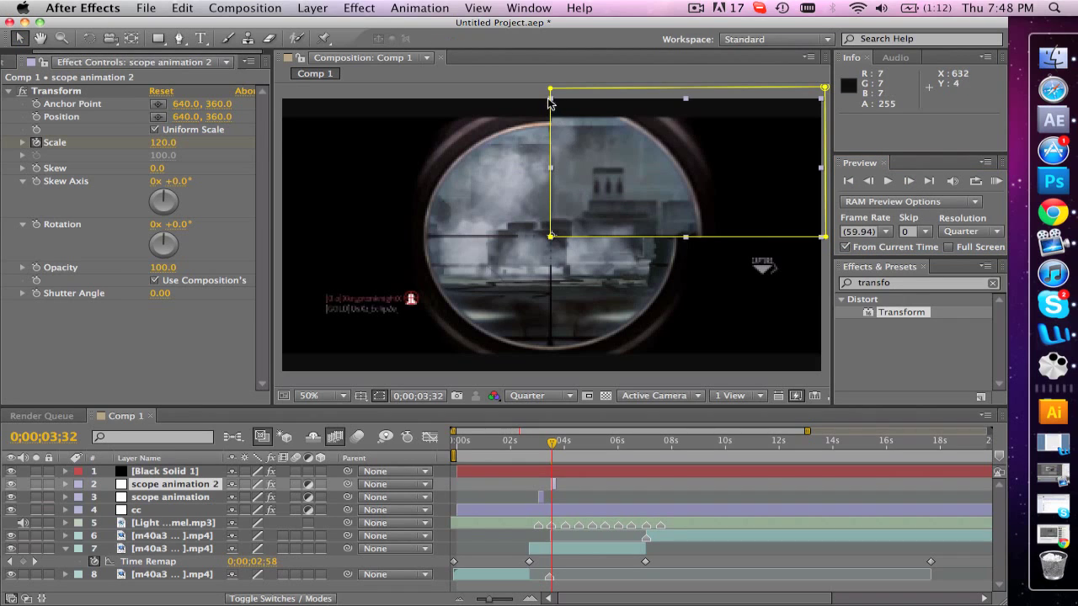
pyautogui.click(684, 101)
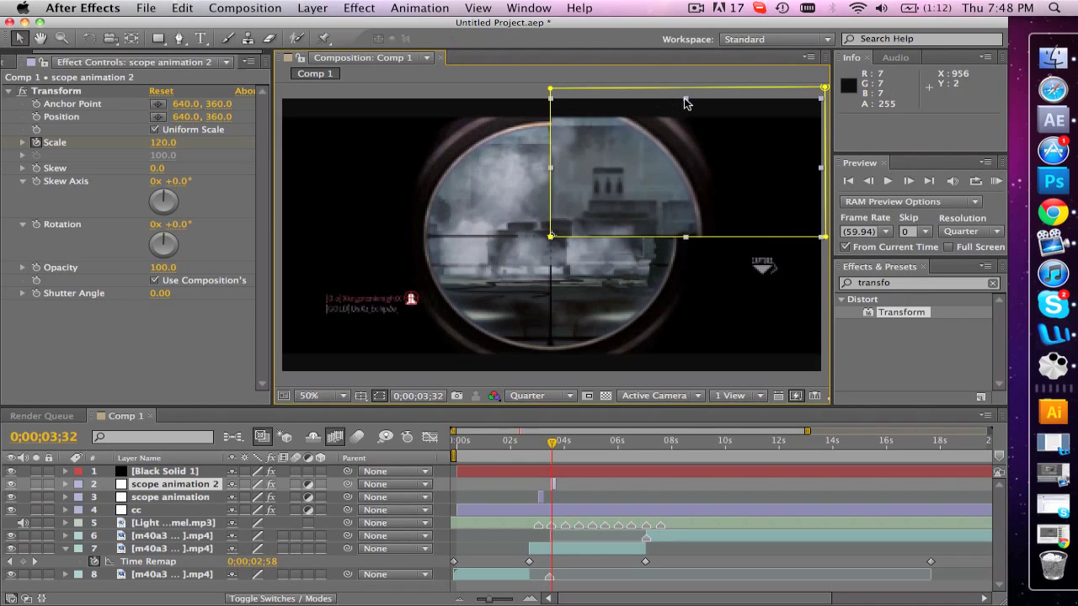
pyautogui.moveTo(685, 102); pyautogui.dragTo(698, 381)
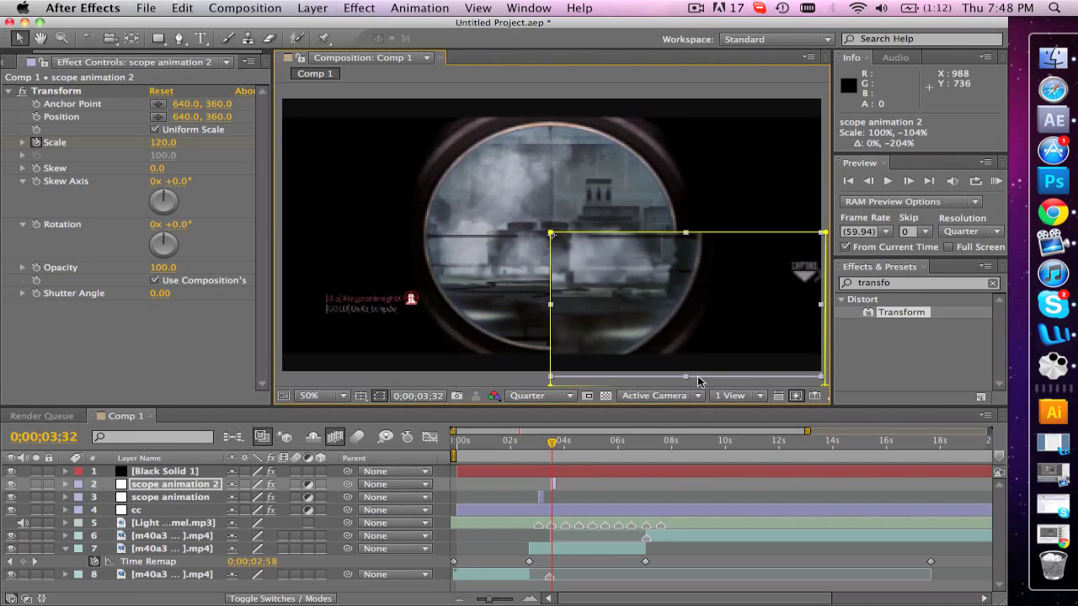
# Step: Duplicate scope animation 2 to start at 0;00;04;01 and flip the copy horizontally to about -101%, covering the lower-left quadrant
pyautogui.click(565, 447)
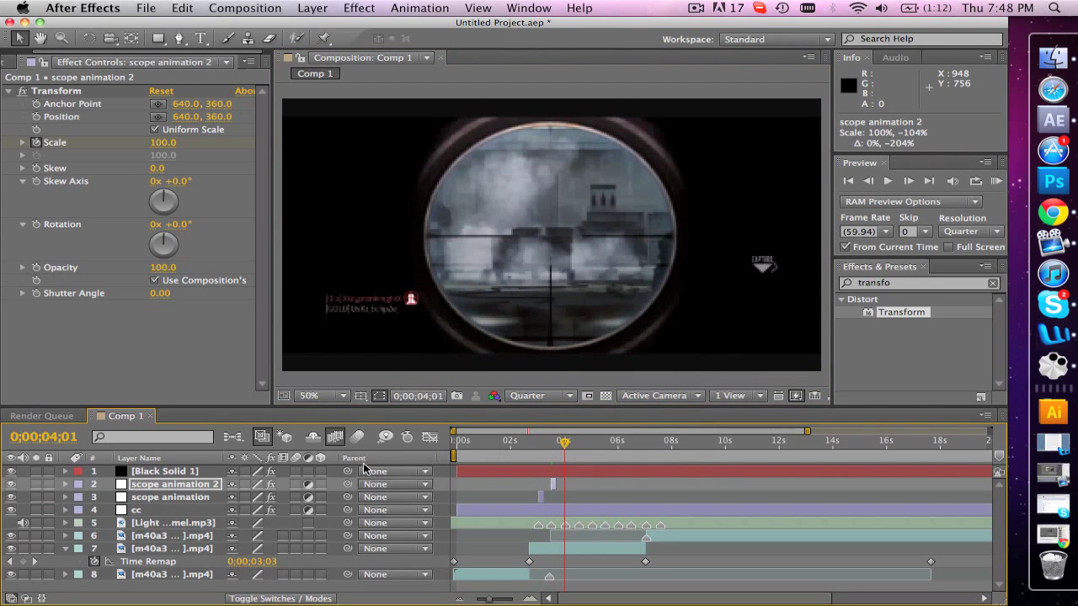
pyautogui.click(180, 486)
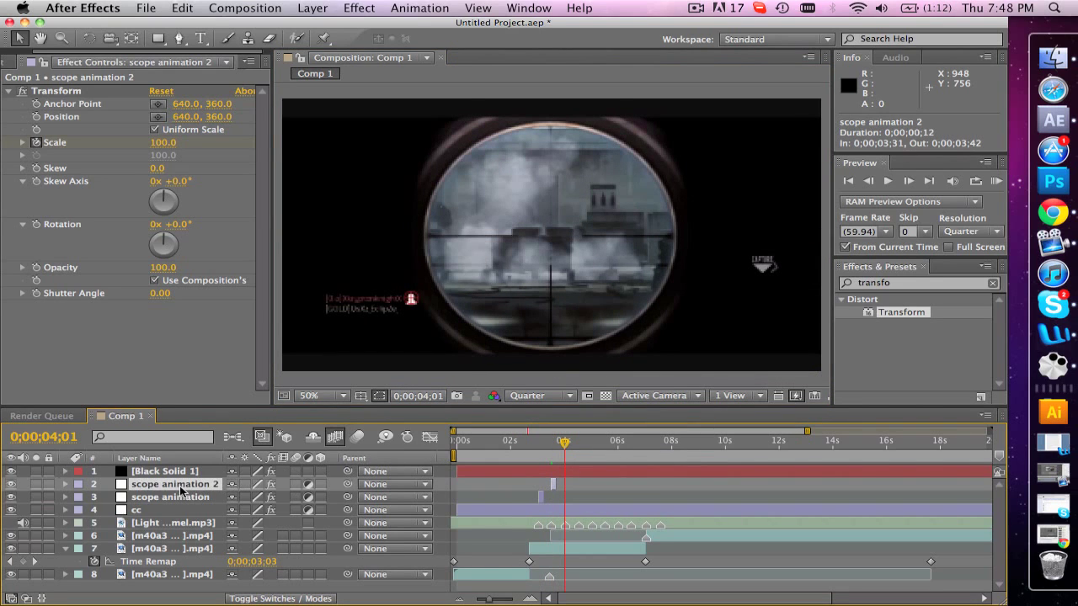
pyautogui.press('super')
pyautogui.press('super+d')
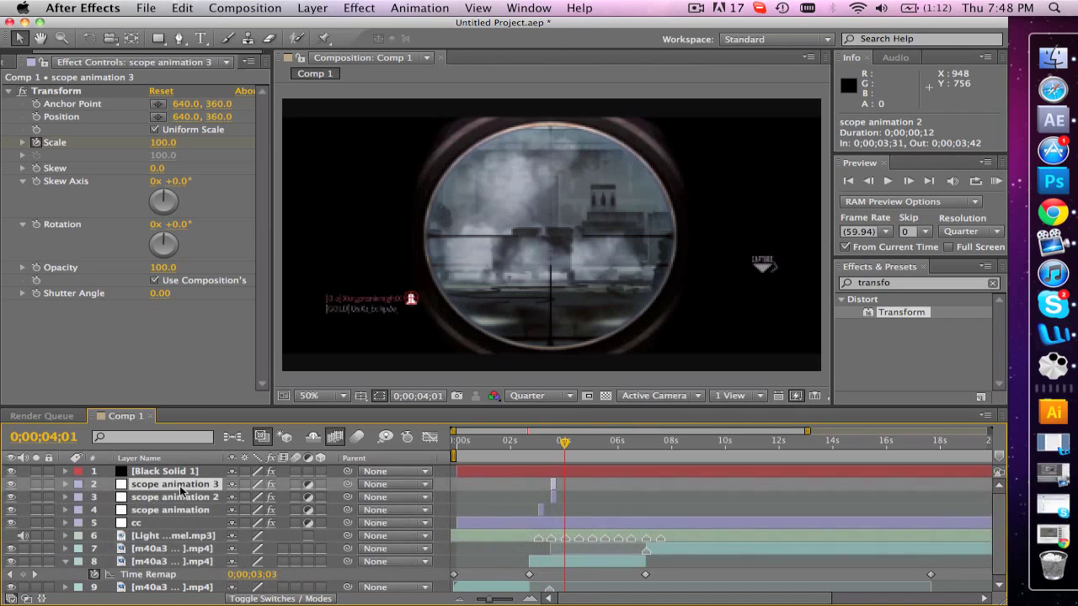
pyautogui.press('[')
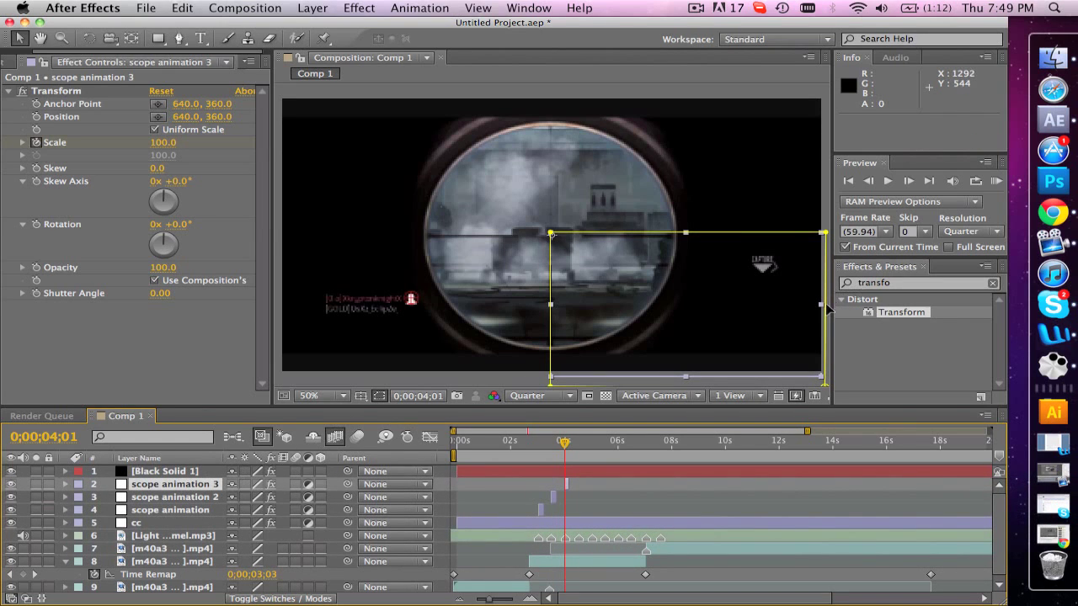
pyautogui.moveTo(817, 306); pyautogui.dragTo(281, 267)
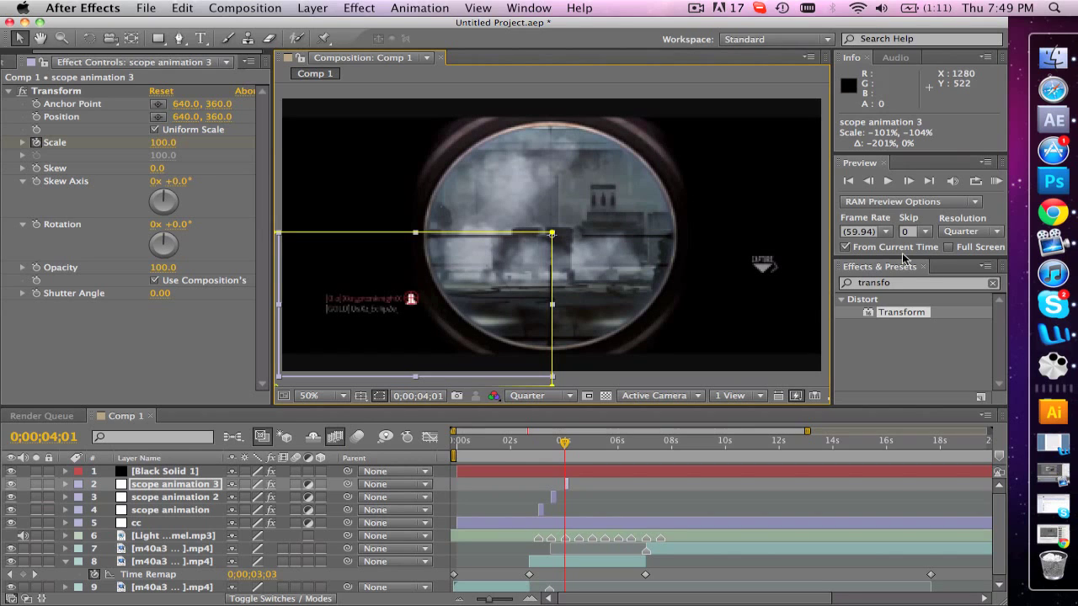
pyautogui.click(908, 181)
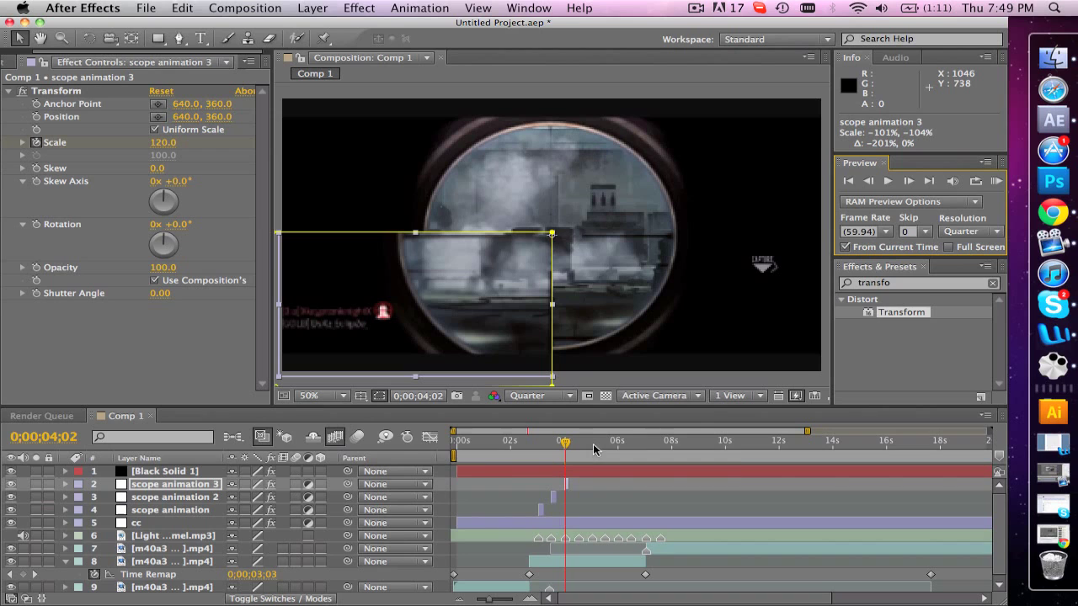
# Step: Duplicate scope animation 3 to start at 0;00;04;33 and flip the copy vertically to about 103%, covering the upper-left quadrant
pyautogui.moveTo(583, 447); pyautogui.dragTo(578, 450)
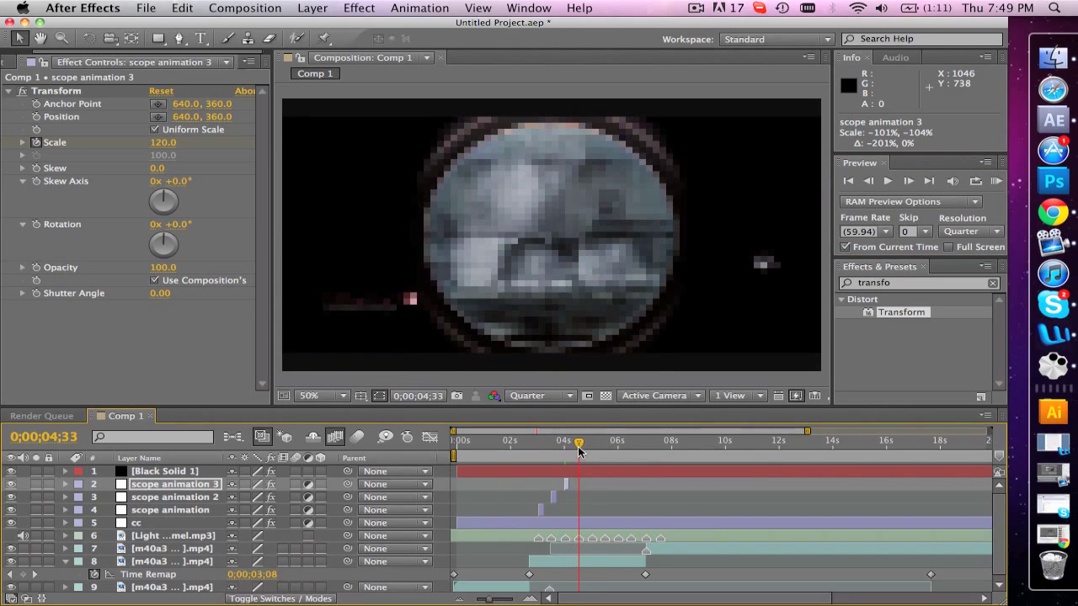
pyautogui.click(202, 486)
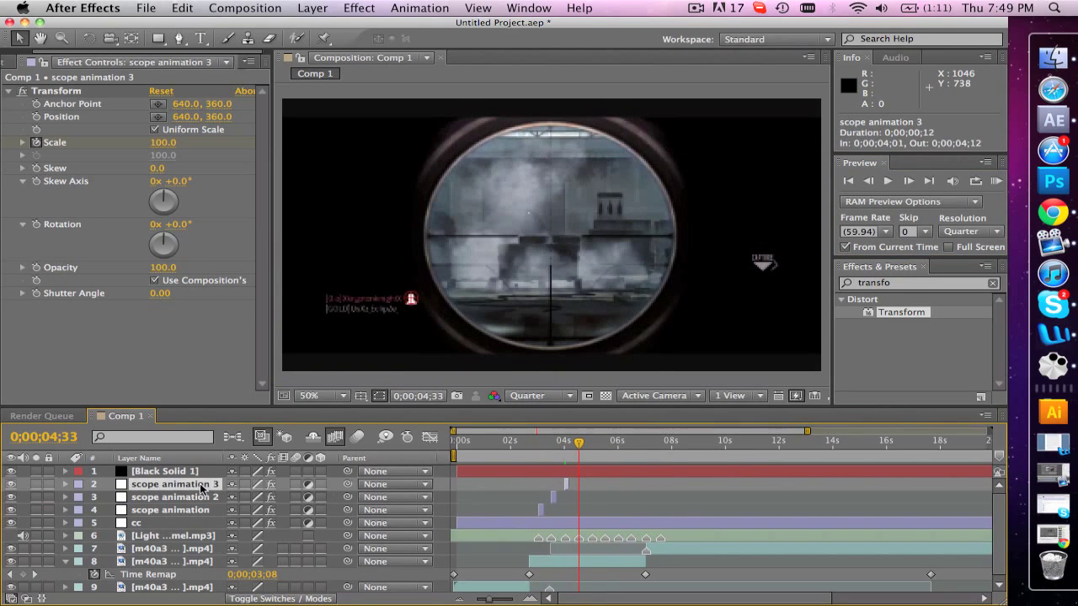
pyautogui.press('super+d')
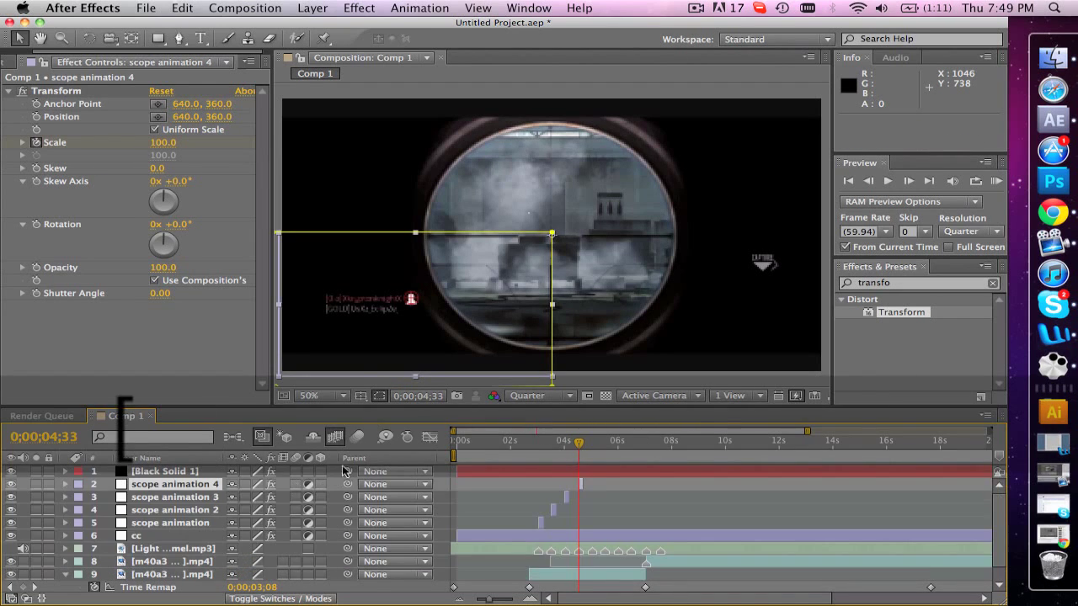
pyautogui.click(414, 371)
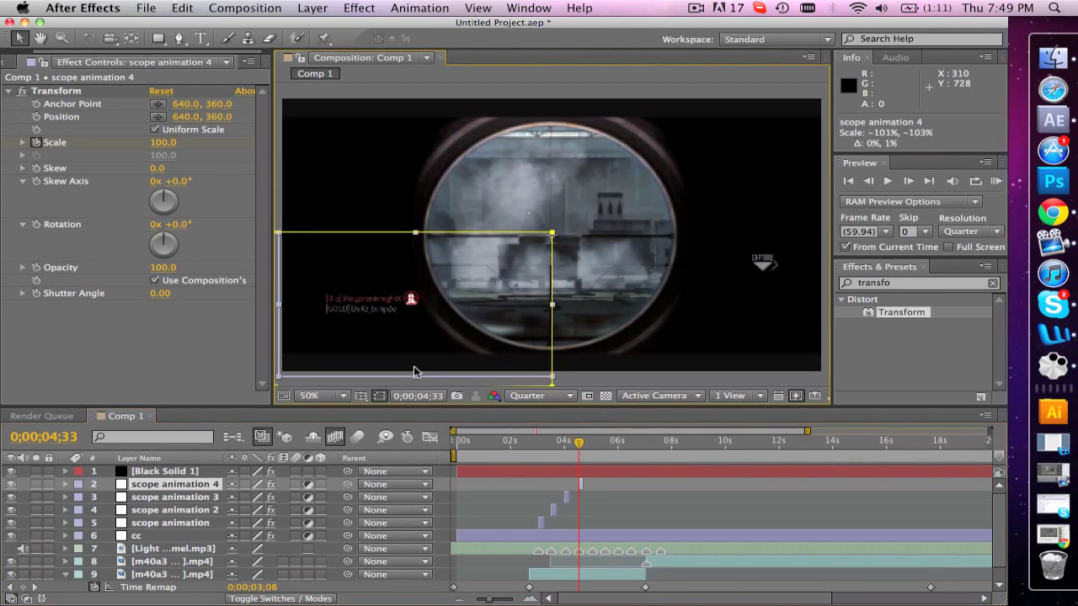
pyautogui.moveTo(413, 371); pyautogui.dragTo(412, 96)
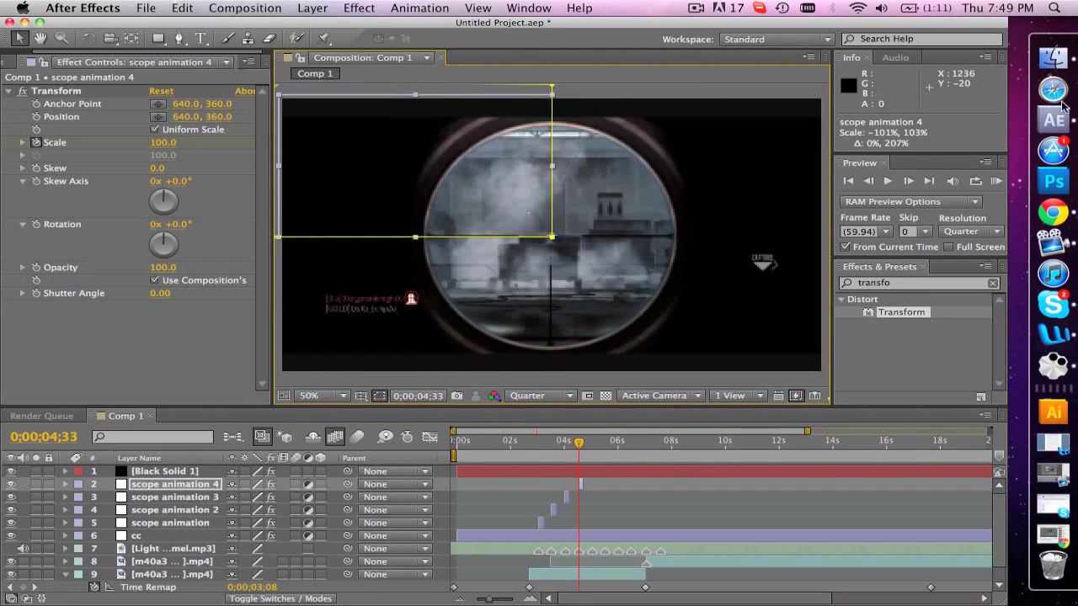
pyautogui.click(911, 181)
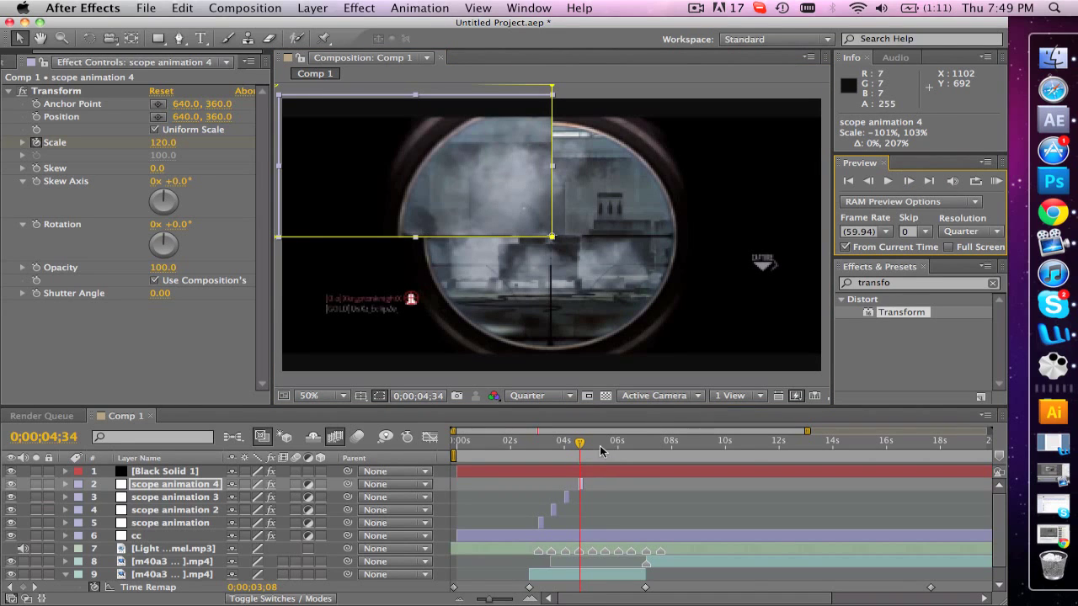
# Step: Play a RAM preview of the four scope animation layers from 0;00;02;57
pyautogui.moveTo(600, 448); pyautogui.dragTo(592, 451)
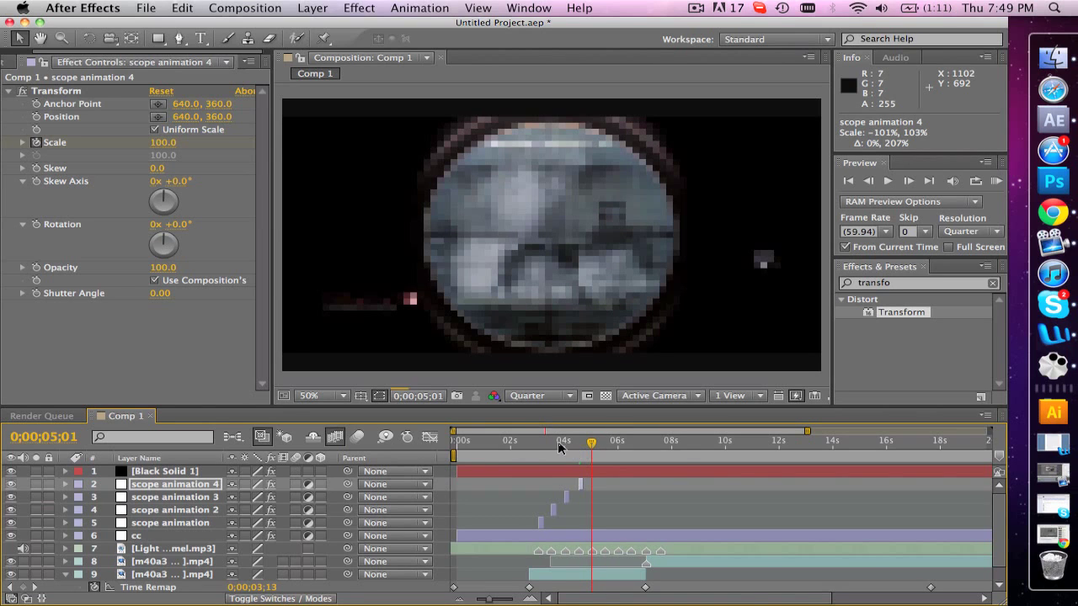
pyautogui.click(533, 447)
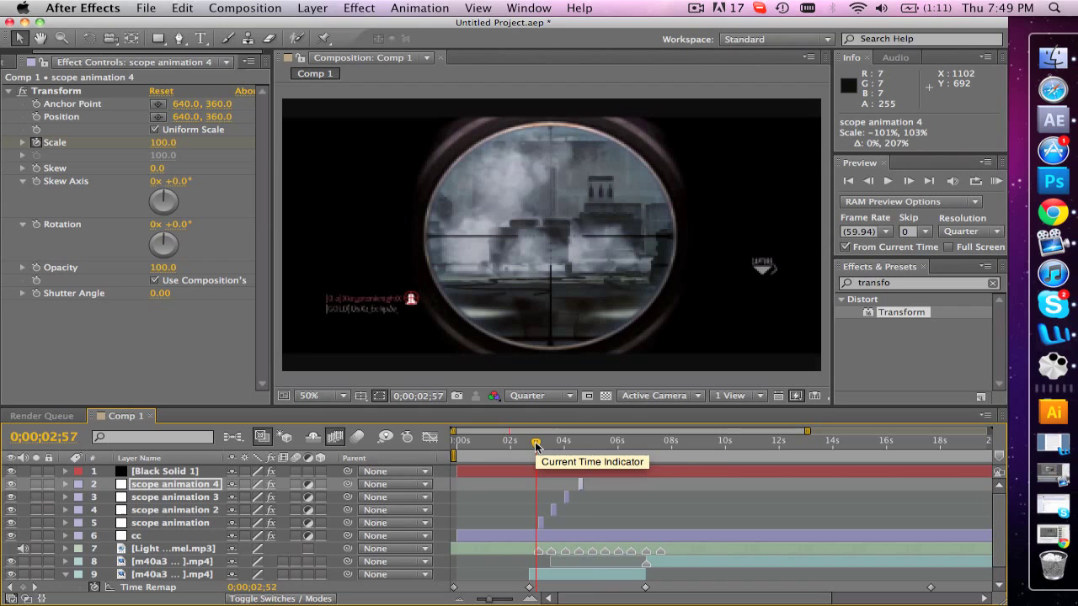
pyautogui.click(695, 8)
pyautogui.click(727, 57)
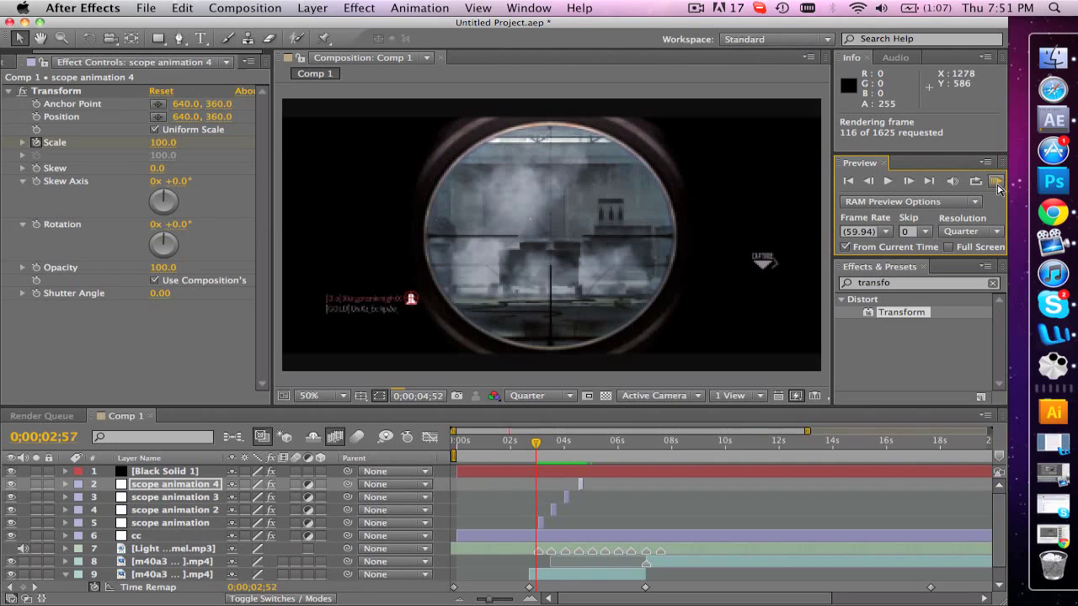
pyautogui.click(996, 184)
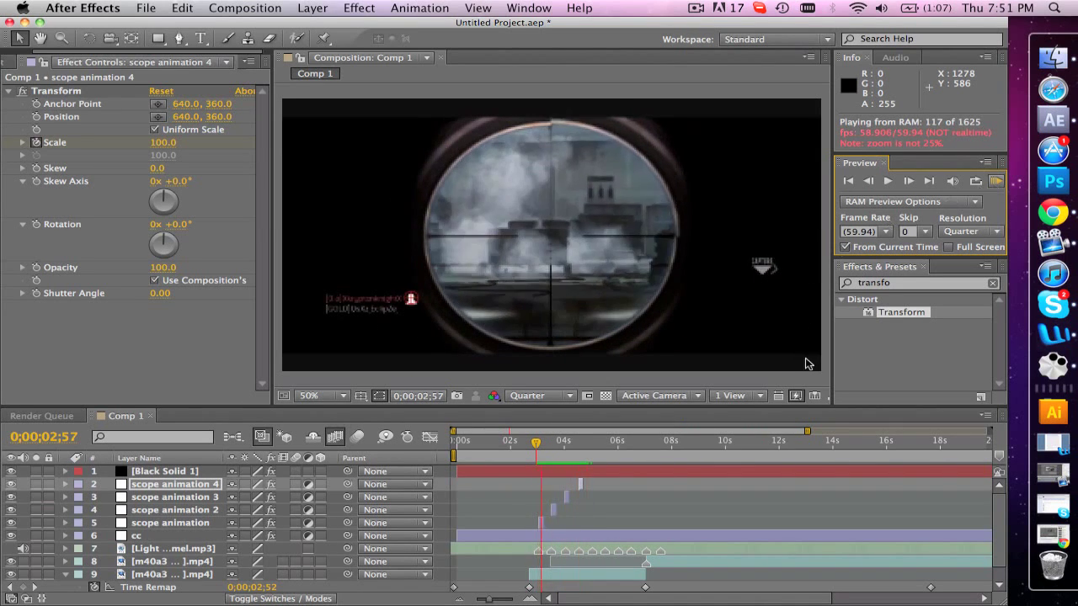
pyautogui.click(718, 471)
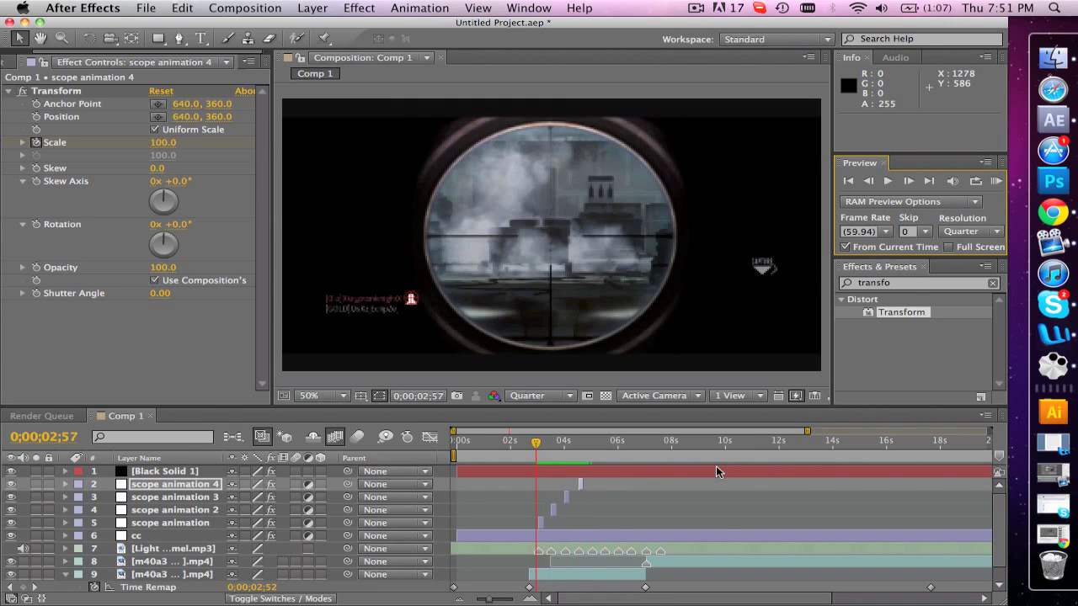
# Step: Move the Time Remap keyframe at the end of the middle gameplay segment to 0;00;05;03
pyautogui.click(591, 451)
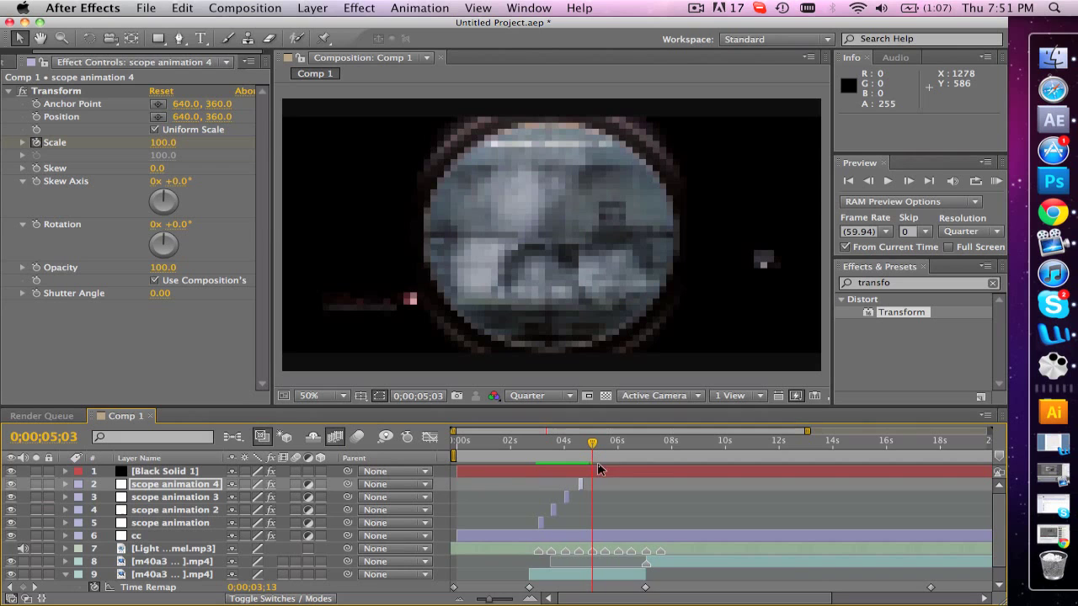
pyautogui.moveTo(645, 587); pyautogui.dragTo(608, 576)
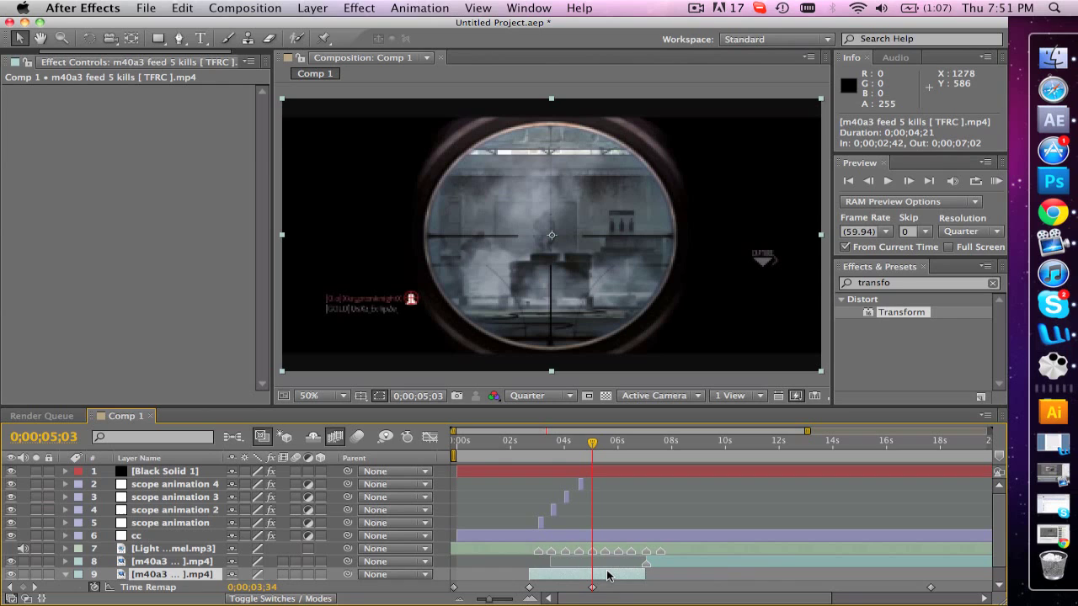
# Step: Trim the middle gameplay segment's end to 0;00;05;03 and move the last gameplay segment to start there
pyautogui.press('alt')
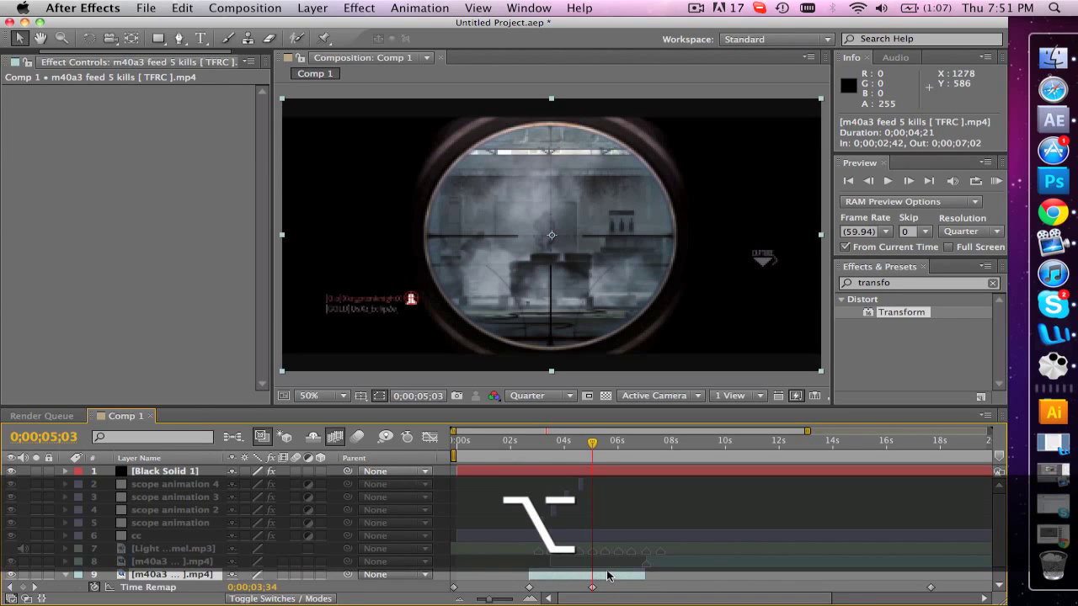
pyautogui.hotkey('alt', ']')
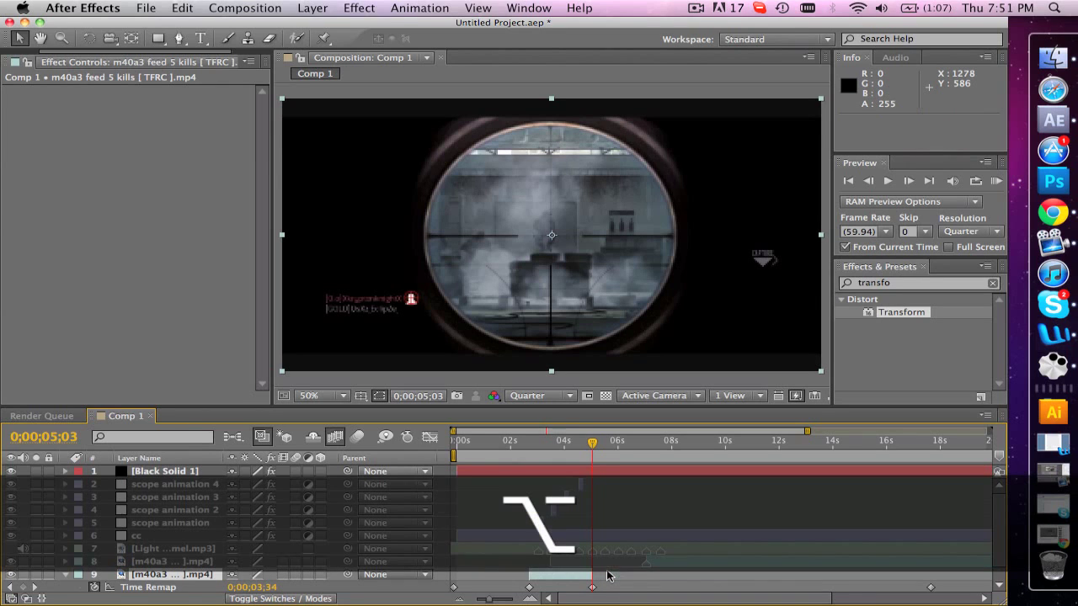
pyautogui.click(666, 558)
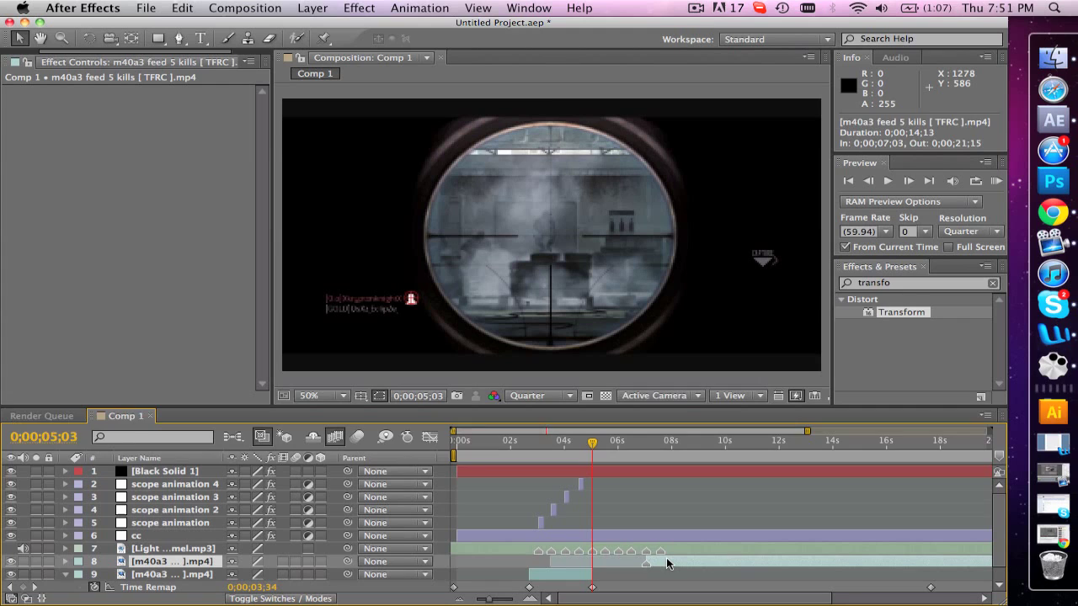
pyautogui.press('[')
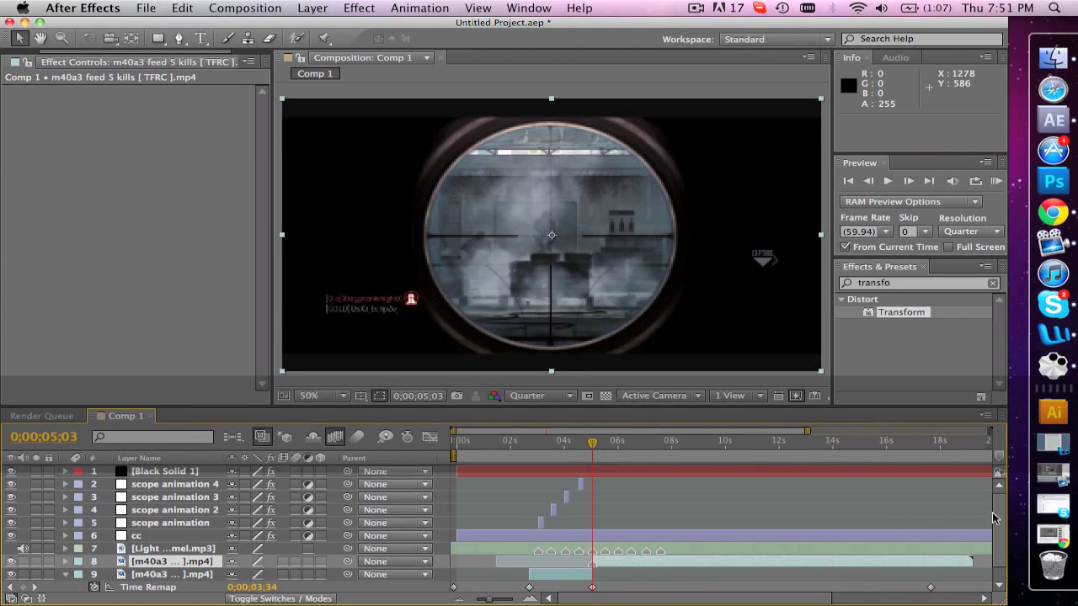
pyautogui.scroll(-1, 993, 517)
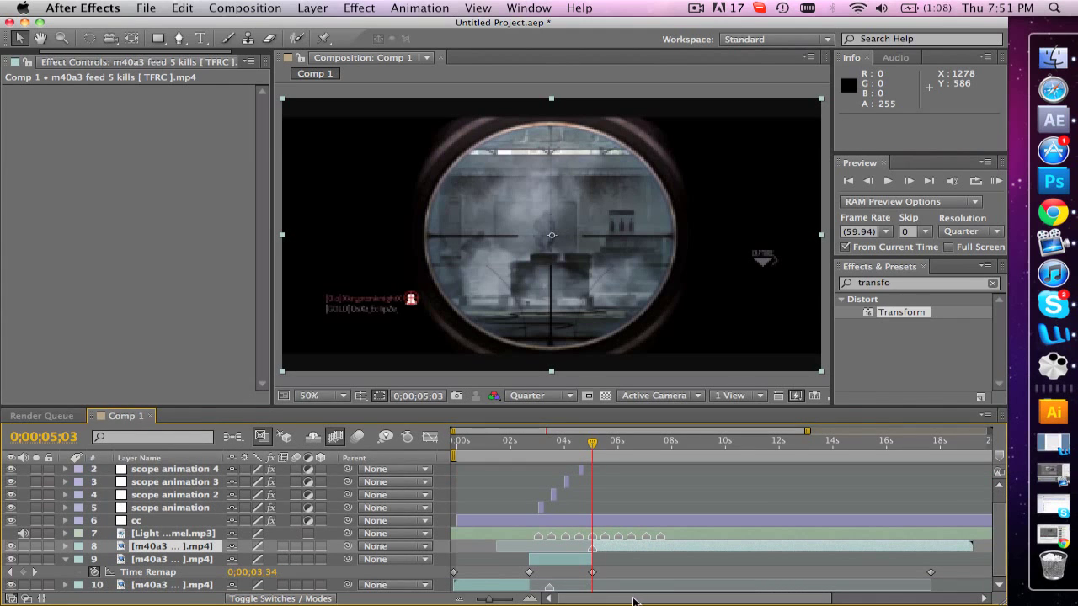
pyautogui.click(65, 559)
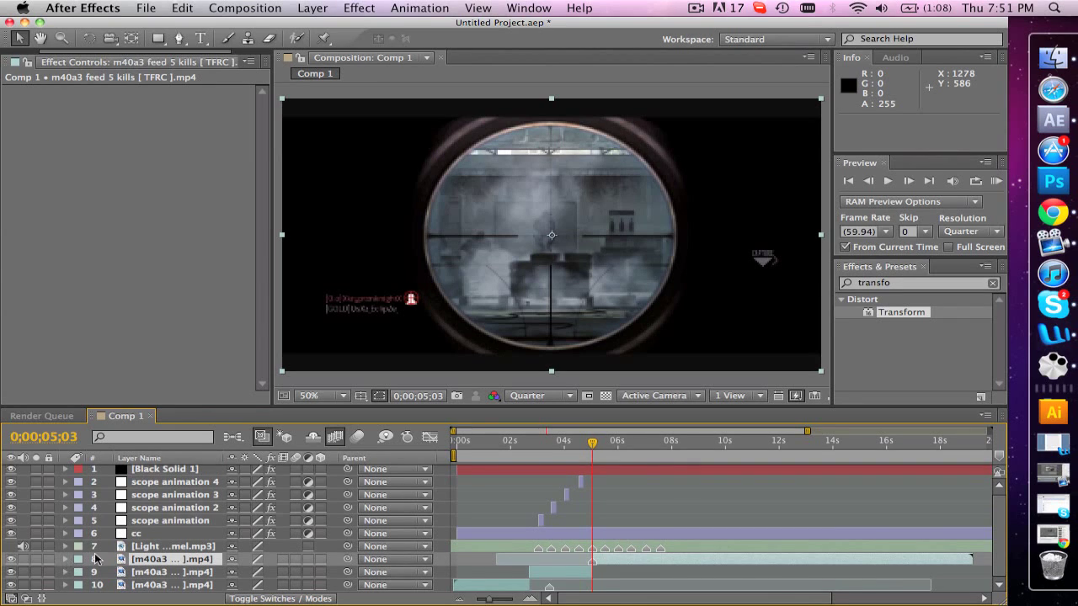
# Step: Add the M40A3 copy.mp3 gunshot sound below the music layer, starting at 0;00;05;03
pyautogui.moveTo(660, 563)
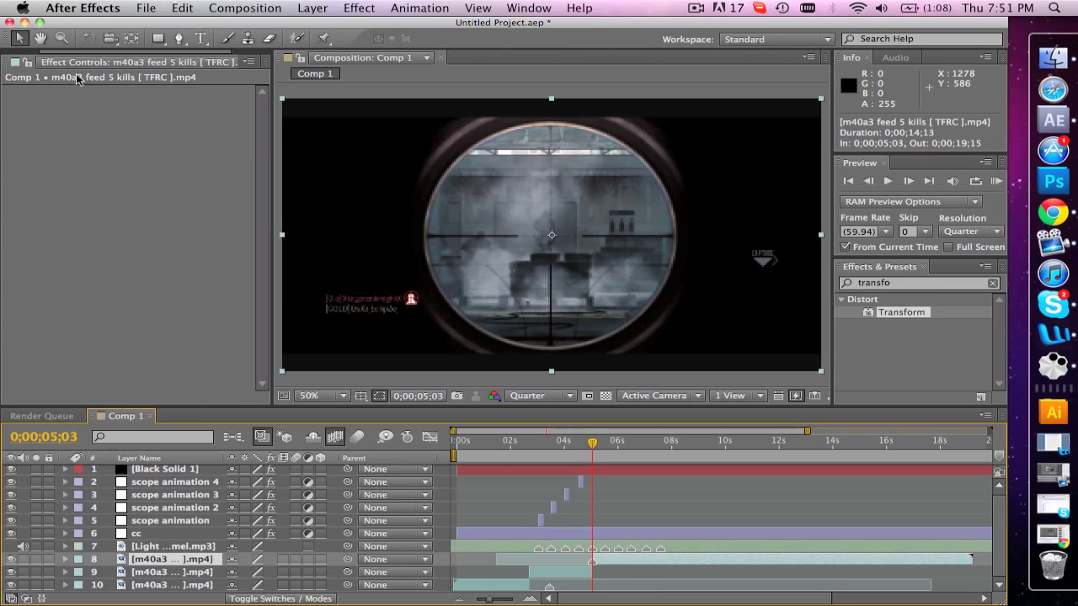
pyautogui.click(25, 61)
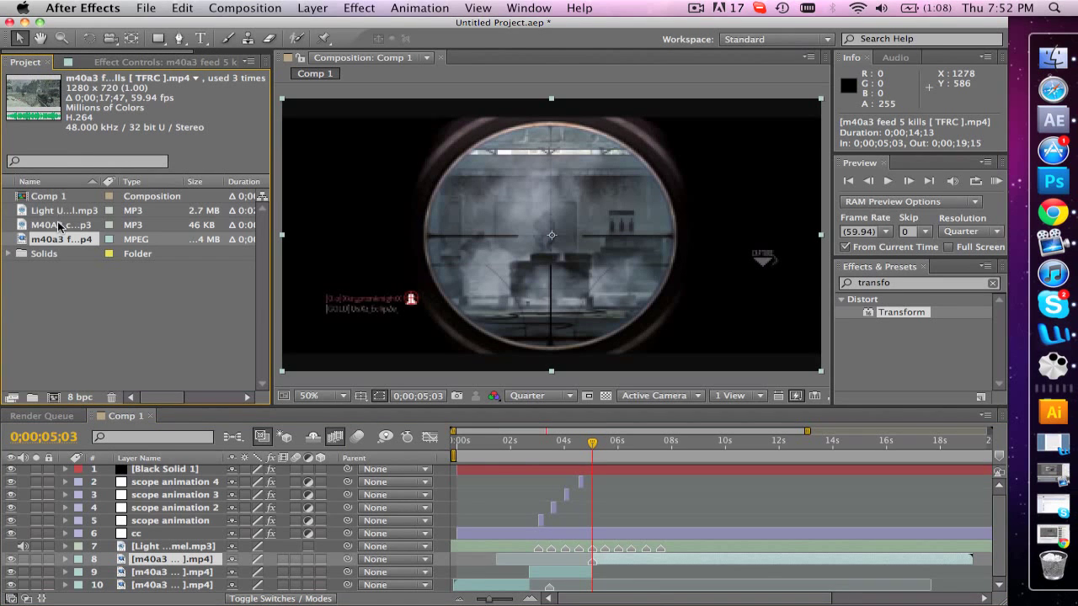
pyautogui.moveTo(59, 226); pyautogui.dragTo(187, 562)
pyautogui.moveTo(186, 562); pyautogui.dragTo(186, 562)
pyautogui.press('[')
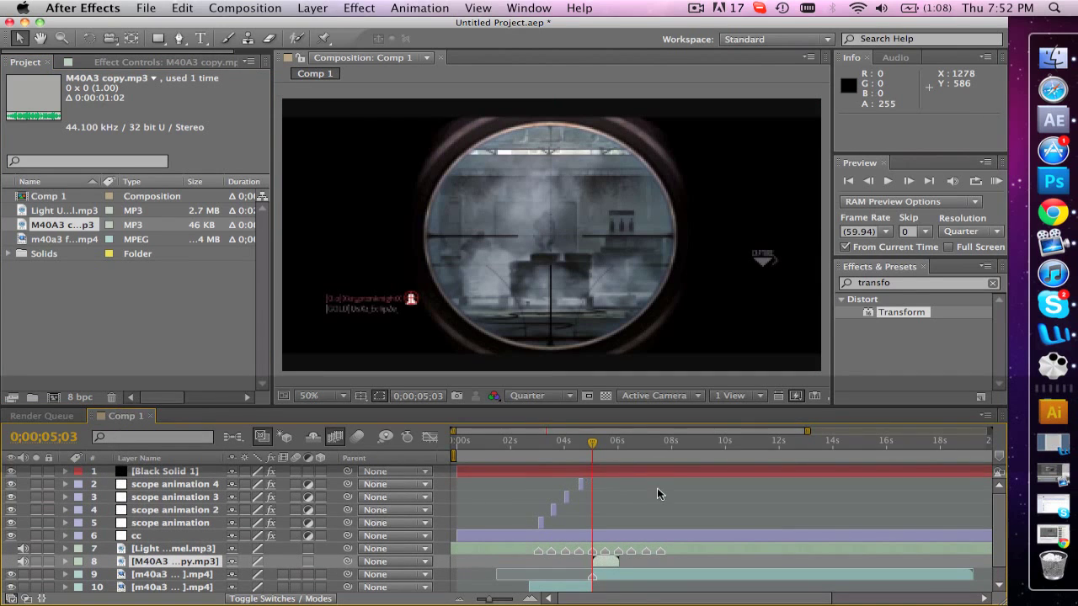
# Step: End the work area at 0;00;05;23 and add Comp 1 to the render queue
pyautogui.moveTo(650, 598); pyautogui.dragTo(804, 598)
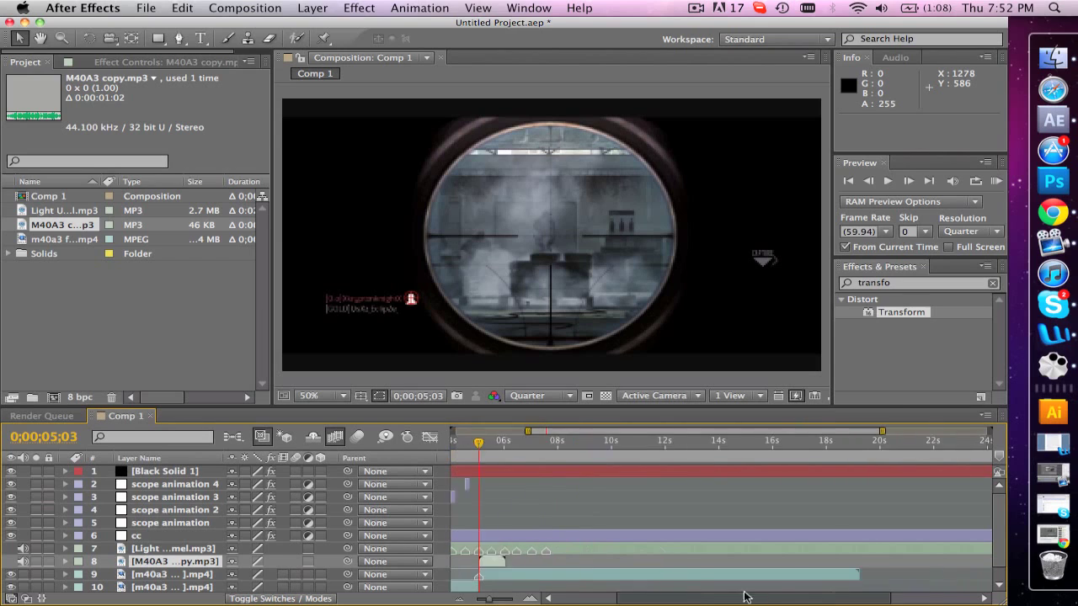
pyautogui.moveTo(990, 456); pyautogui.dragTo(604, 438)
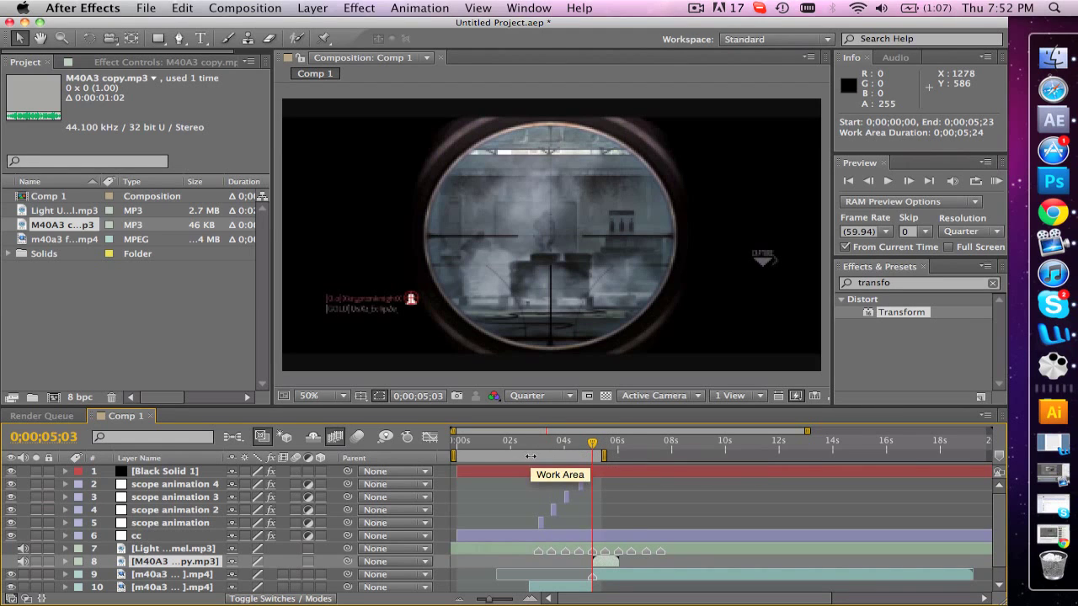
pyautogui.click(259, 8)
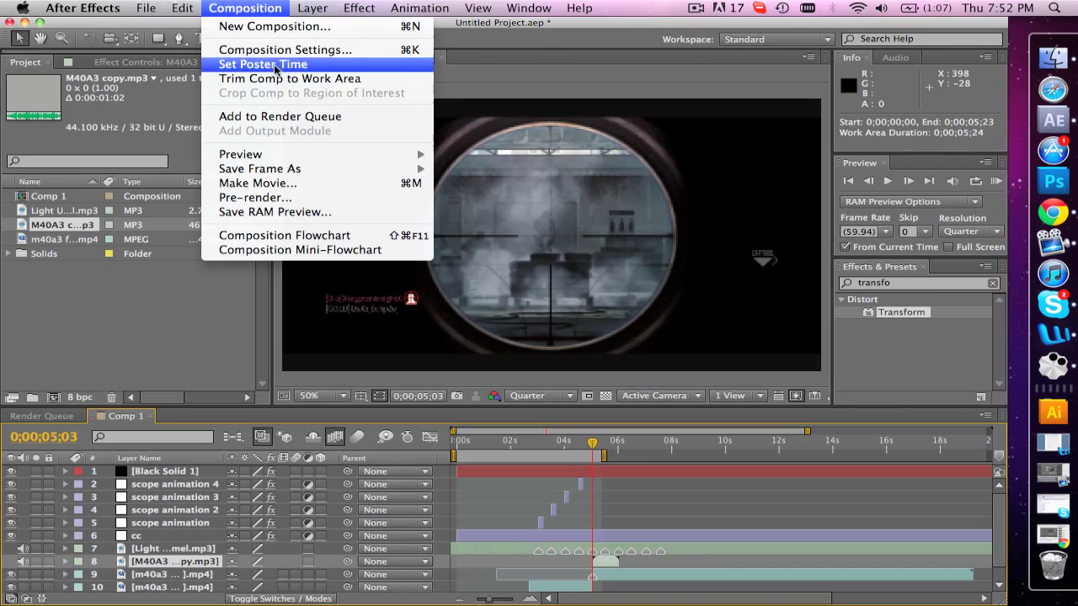
pyautogui.click(290, 119)
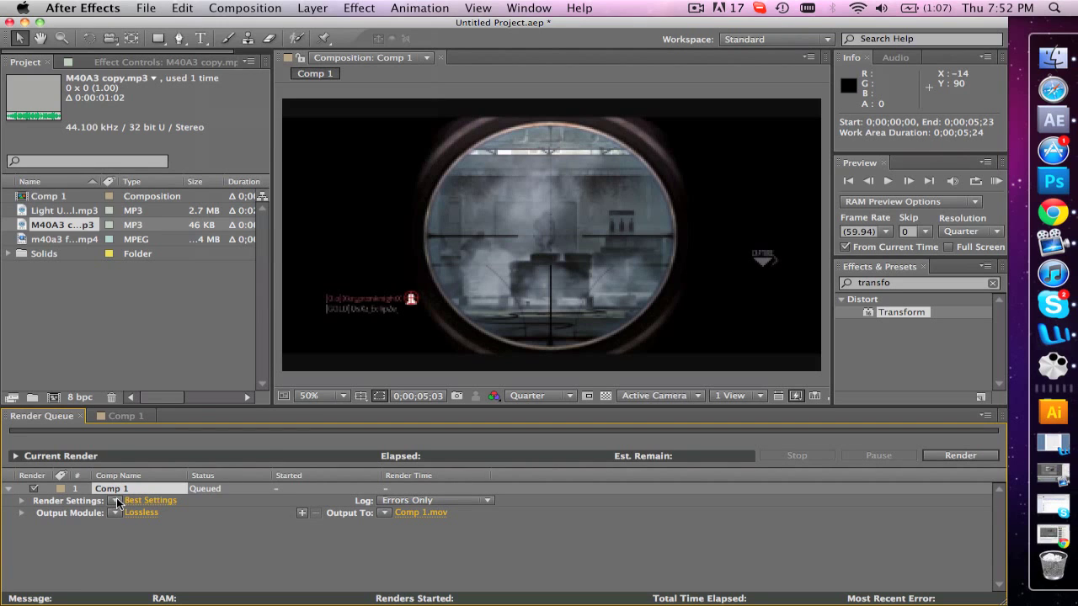
# Step: Assign the youtube template to both the render settings and the output module of Comp 1
pyautogui.click(117, 502)
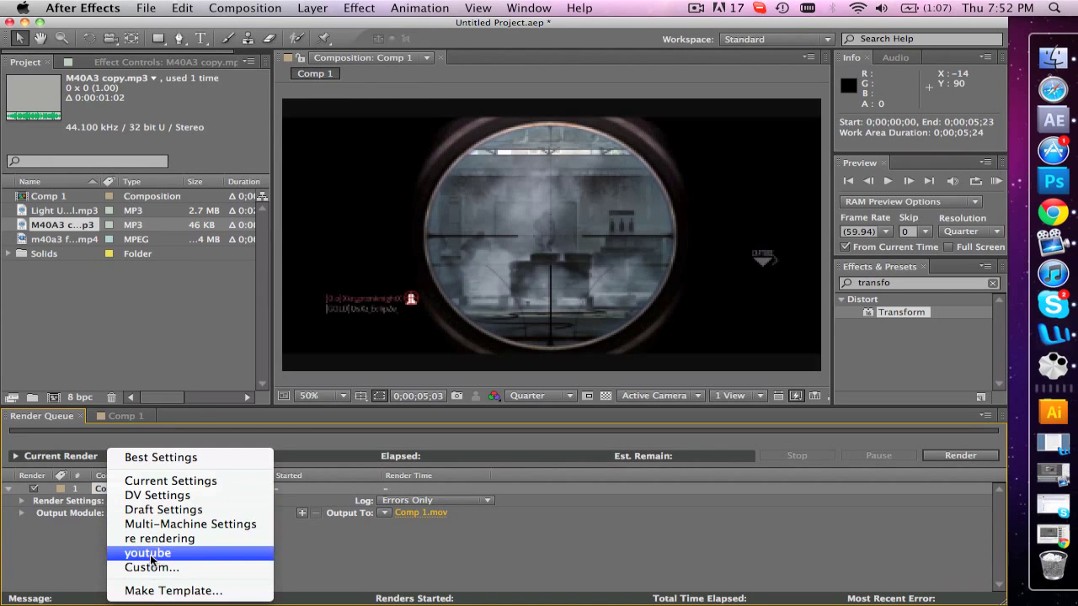
pyautogui.click(150, 554)
pyautogui.click(143, 502)
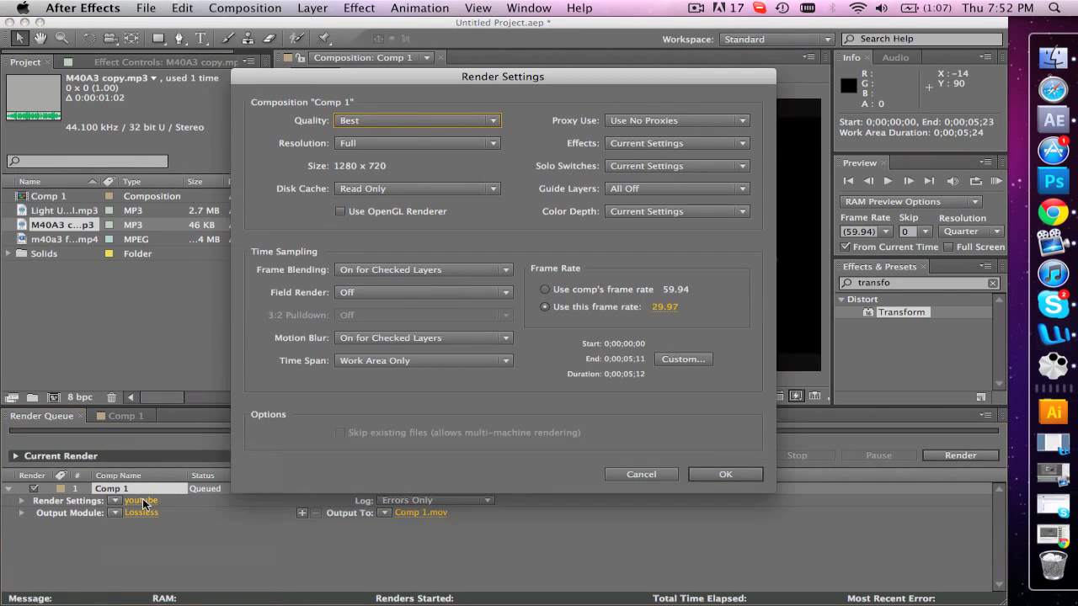
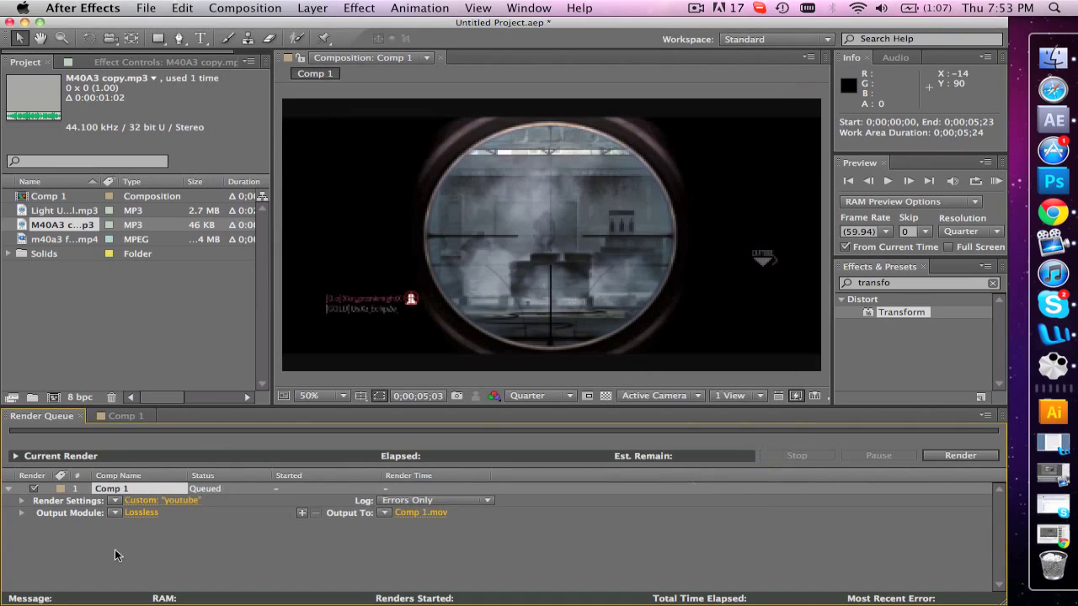
pyautogui.click(114, 513)
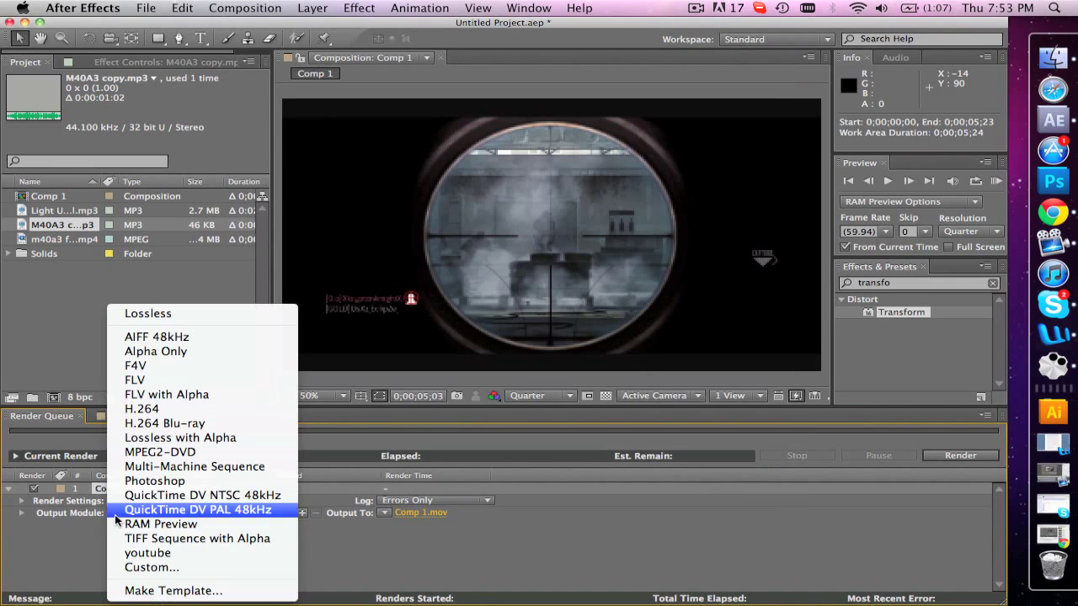
pyautogui.click(152, 552)
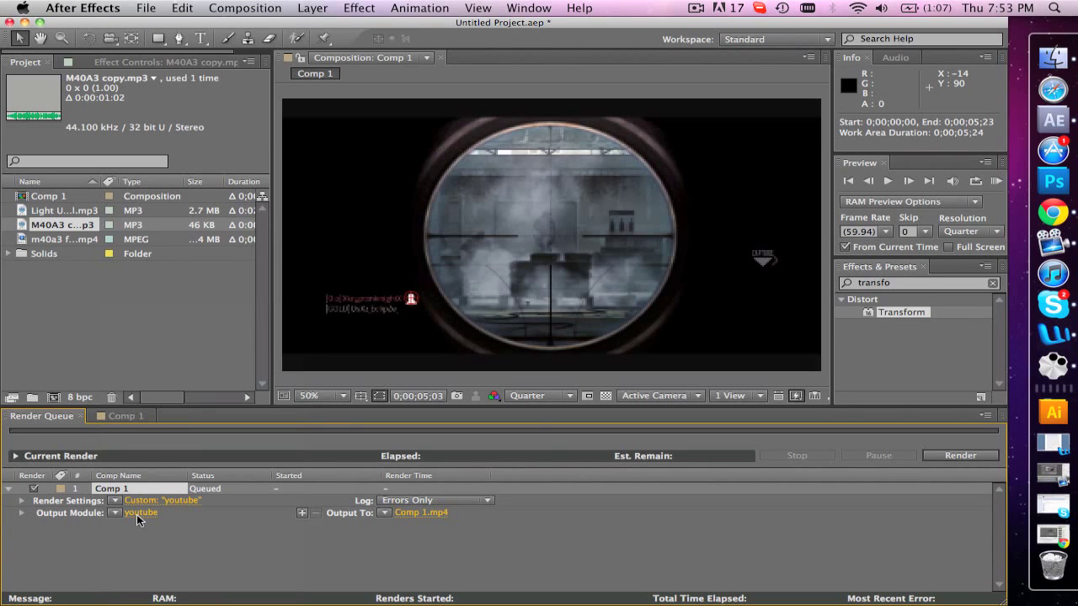
# Step: Examine the output module's format and its H.264 profile, level, bitrate, audio and multiplexer options, accepting them as they are
pyautogui.click(136, 515)
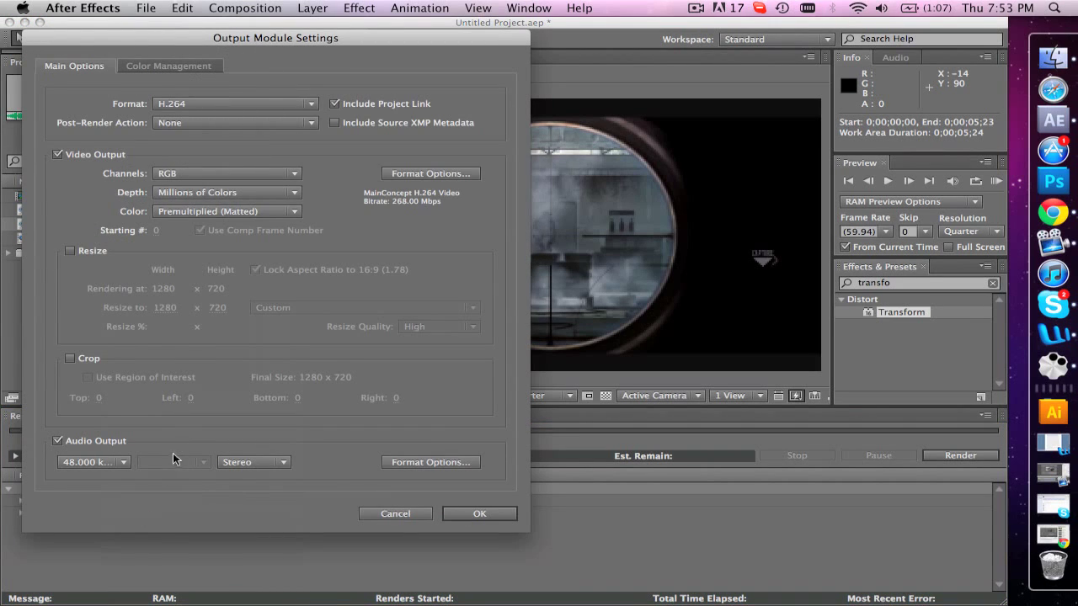
pyautogui.click(223, 105)
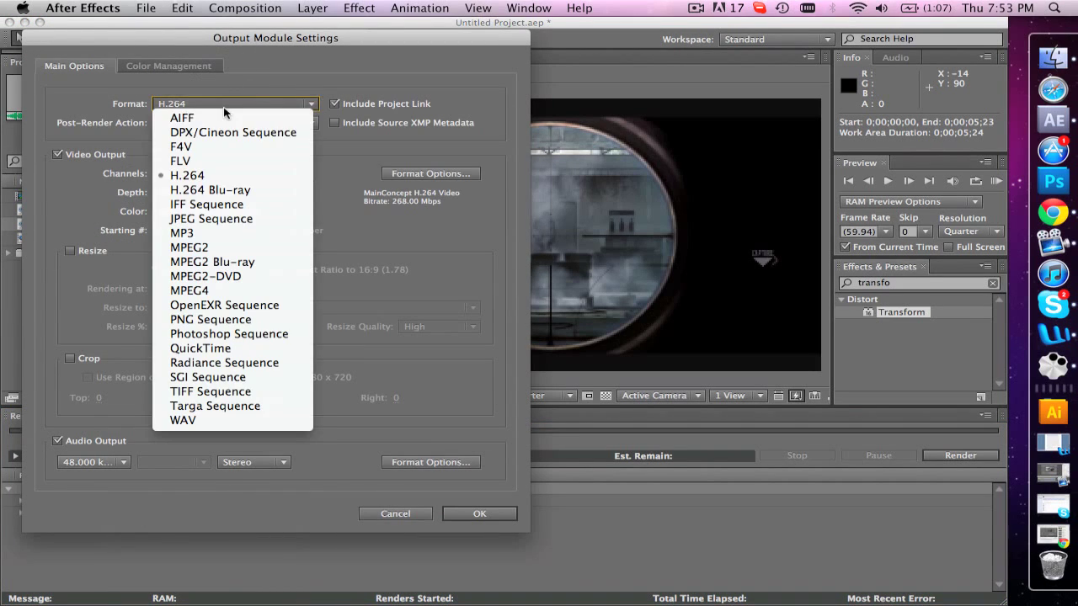
pyautogui.click(86, 115)
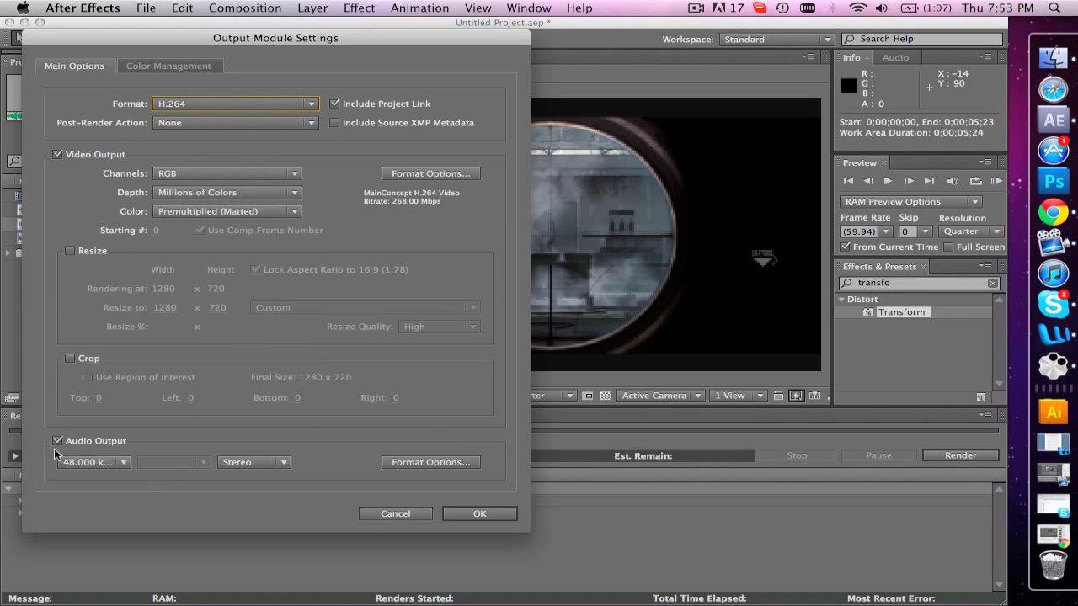
pyautogui.click(436, 172)
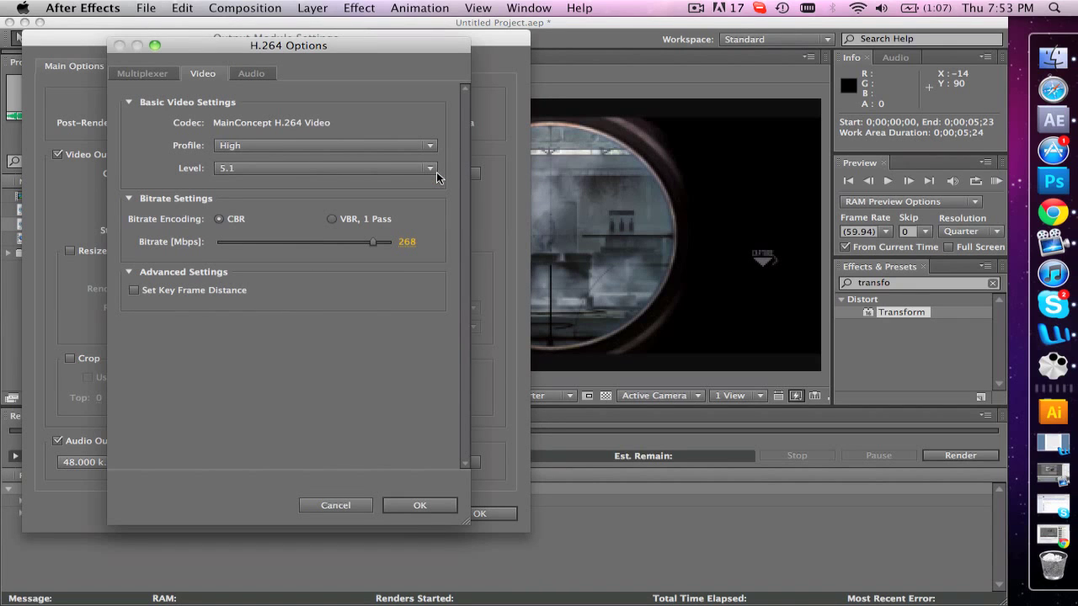
pyautogui.click(299, 143)
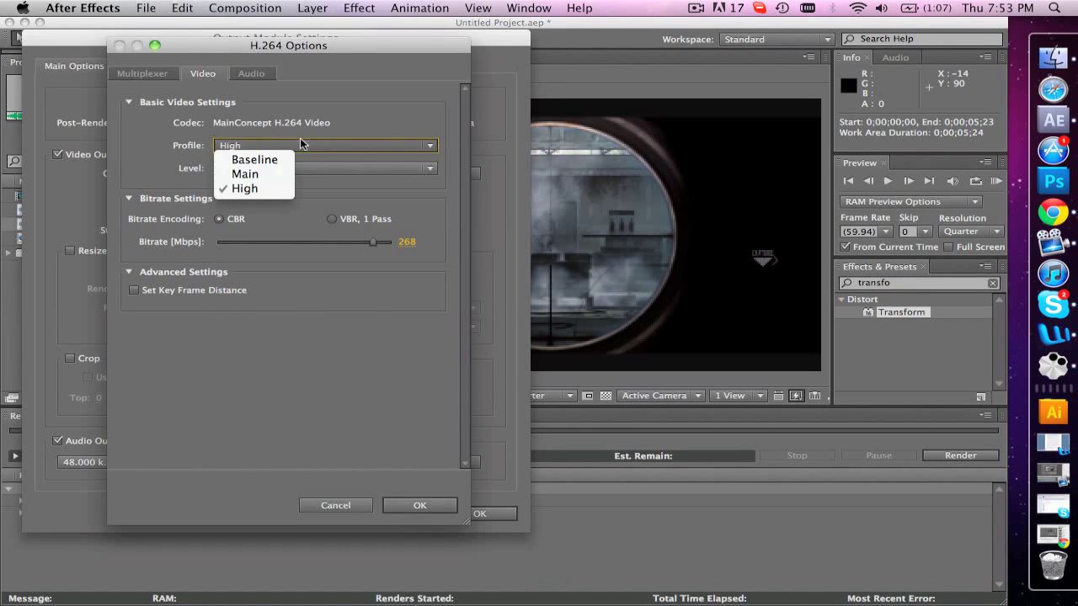
pyautogui.click(189, 145)
pyautogui.click(259, 169)
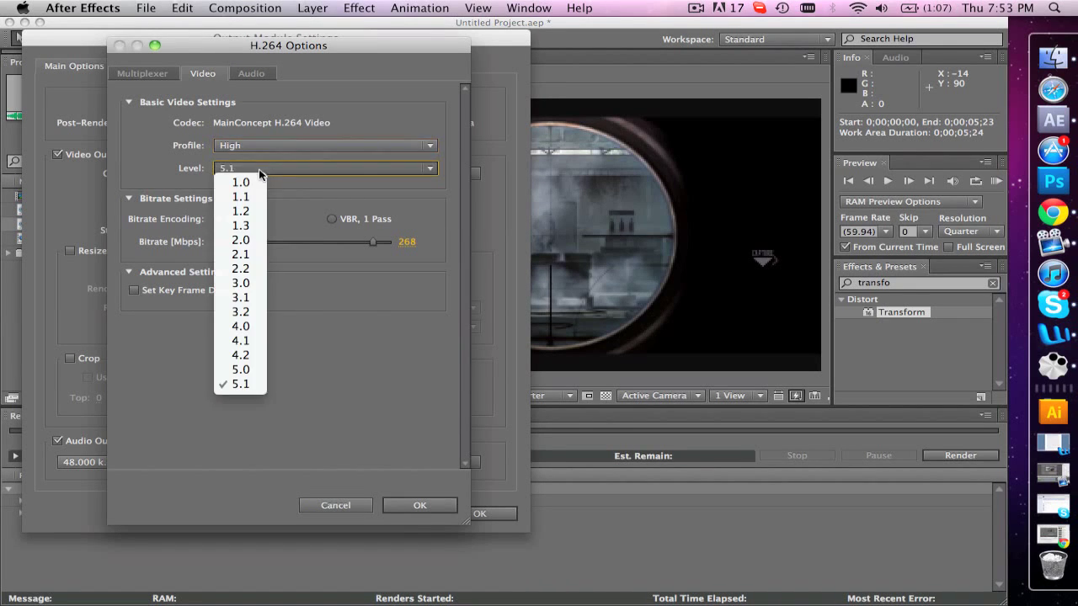
pyautogui.click(123, 147)
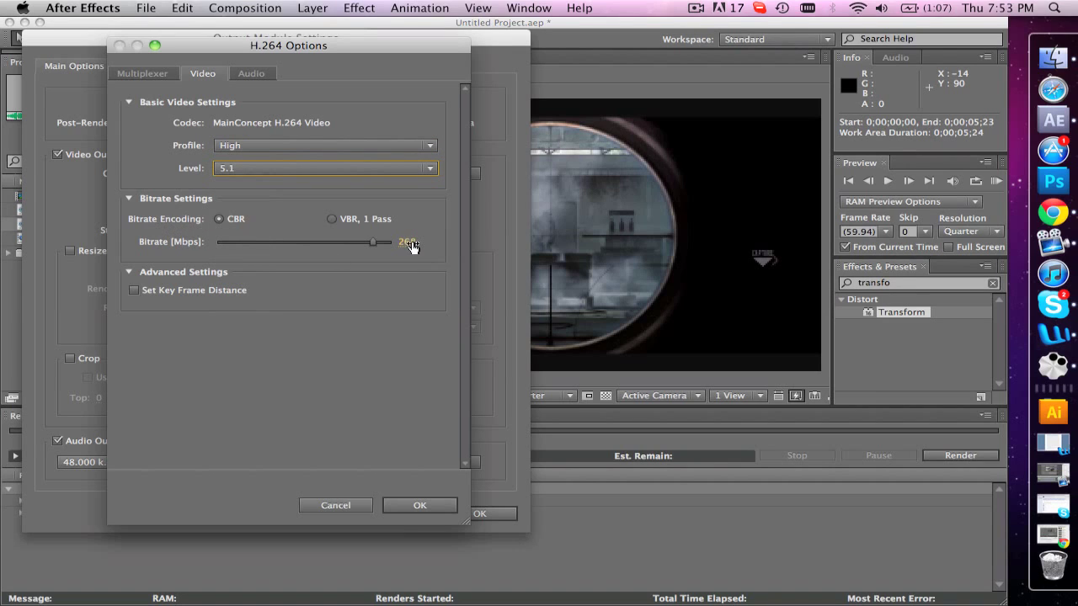
pyautogui.click(250, 74)
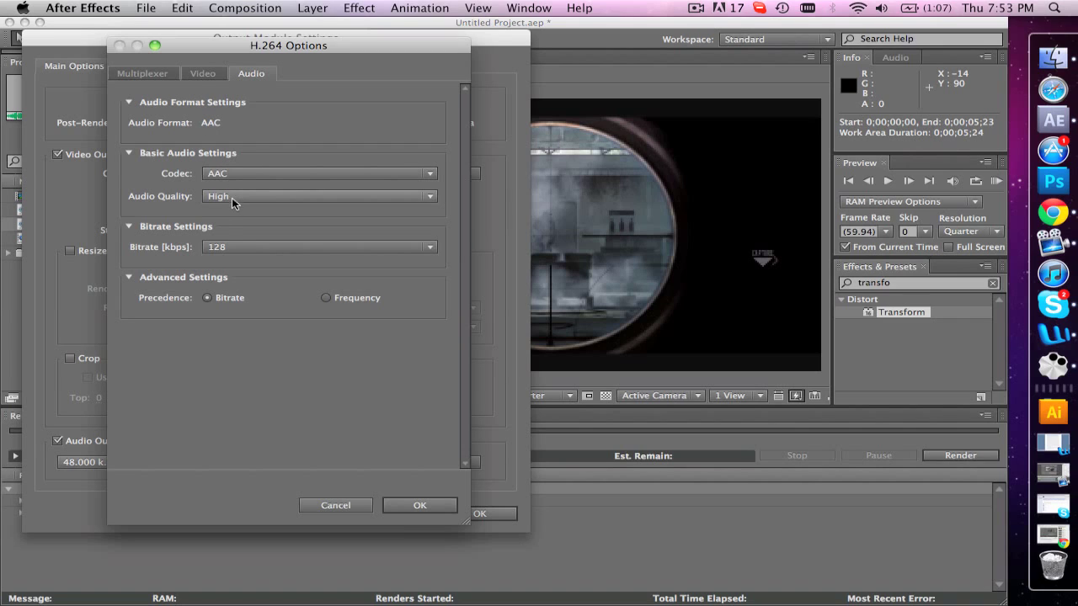
pyautogui.click(159, 77)
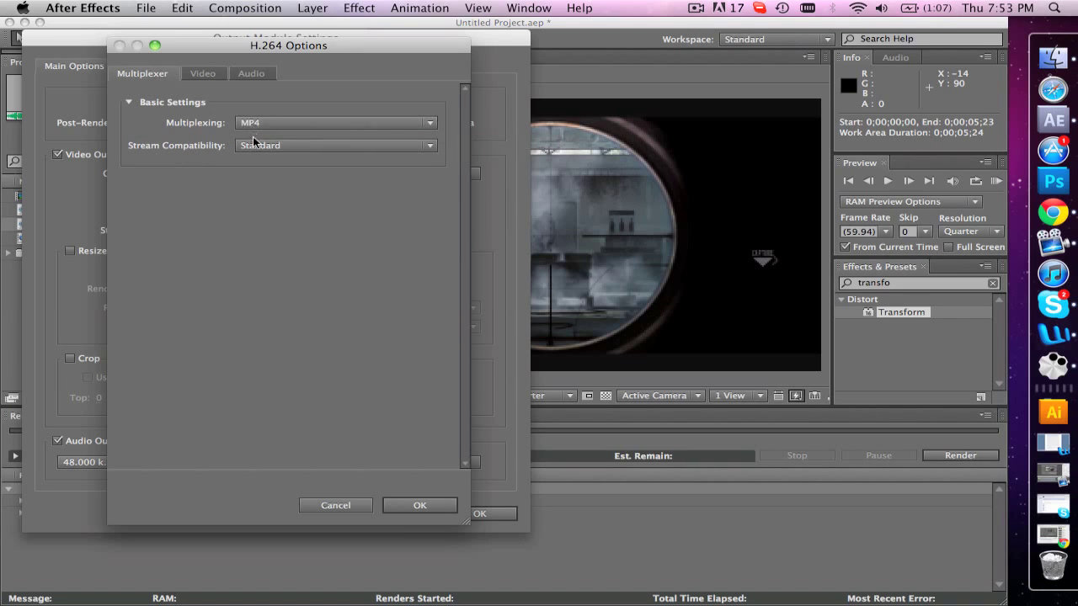
pyautogui.click(444, 503)
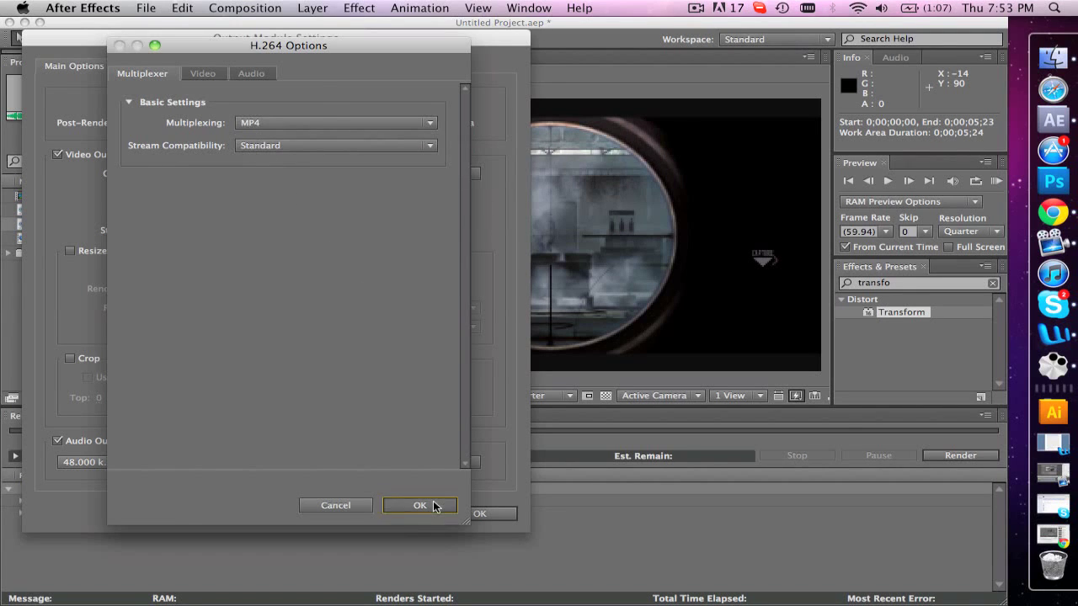
pyautogui.click(448, 513)
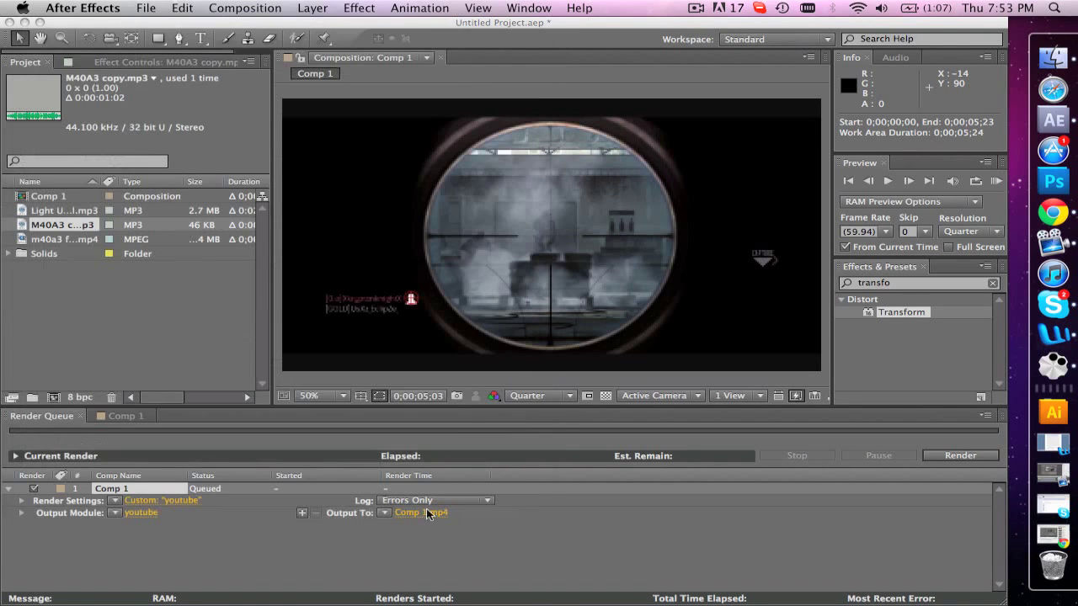
pyautogui.click(116, 512)
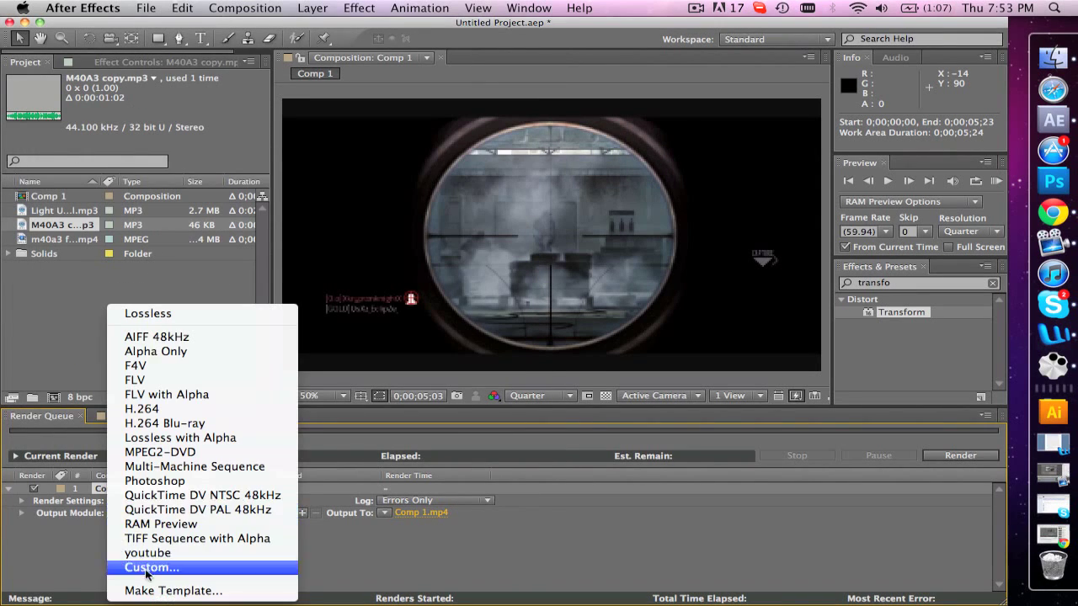
pyautogui.click(346, 368)
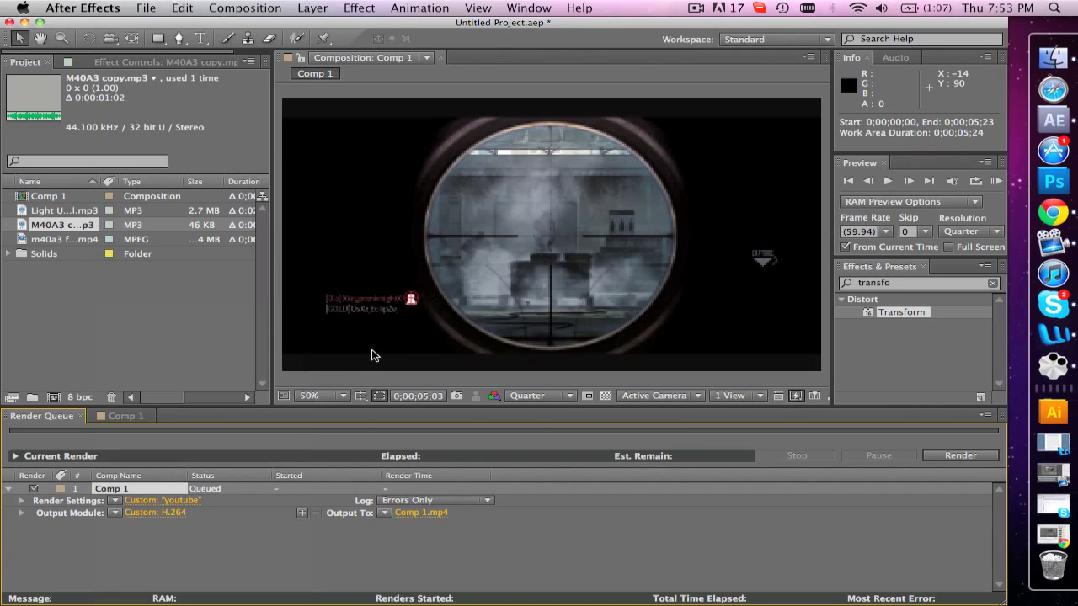
pyautogui.write('yotube')
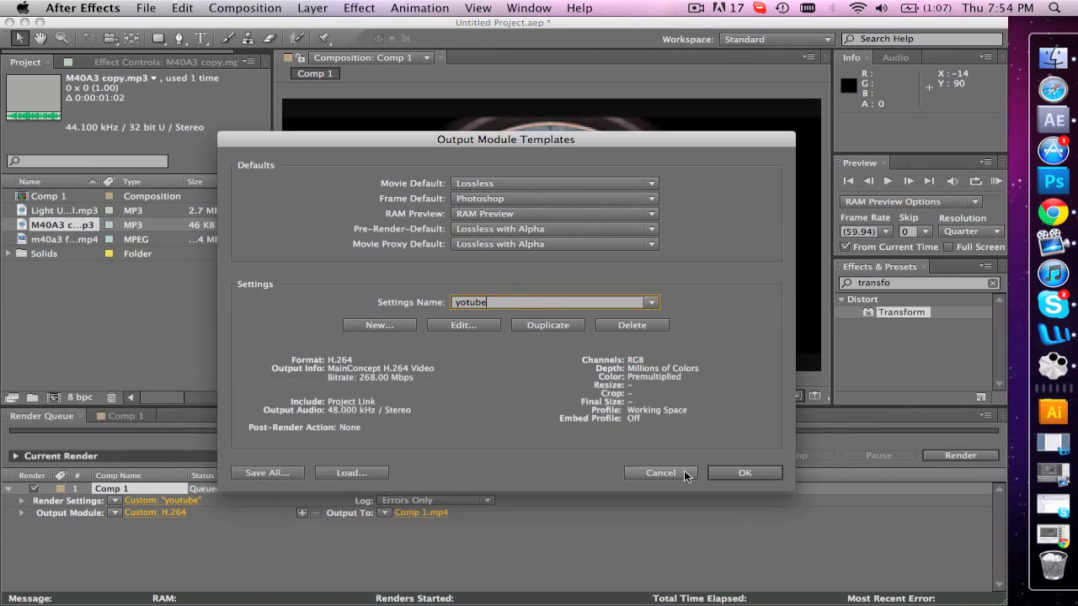
pyautogui.click(684, 473)
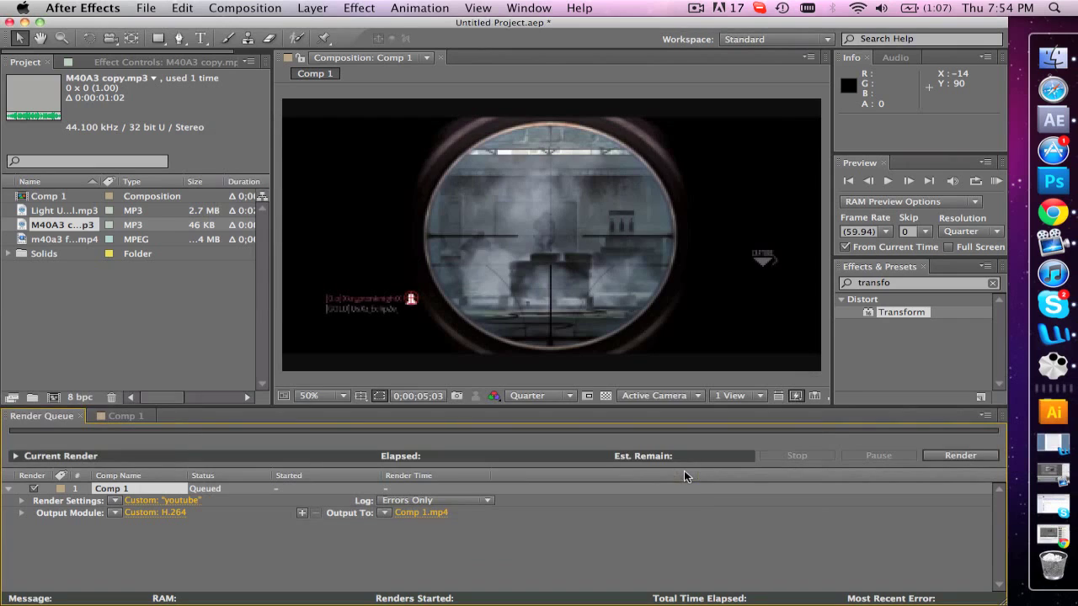
# Step: Name the output movie "scope animation" in the Editing Files folder and start rendering Comp 1
pyautogui.click(412, 514)
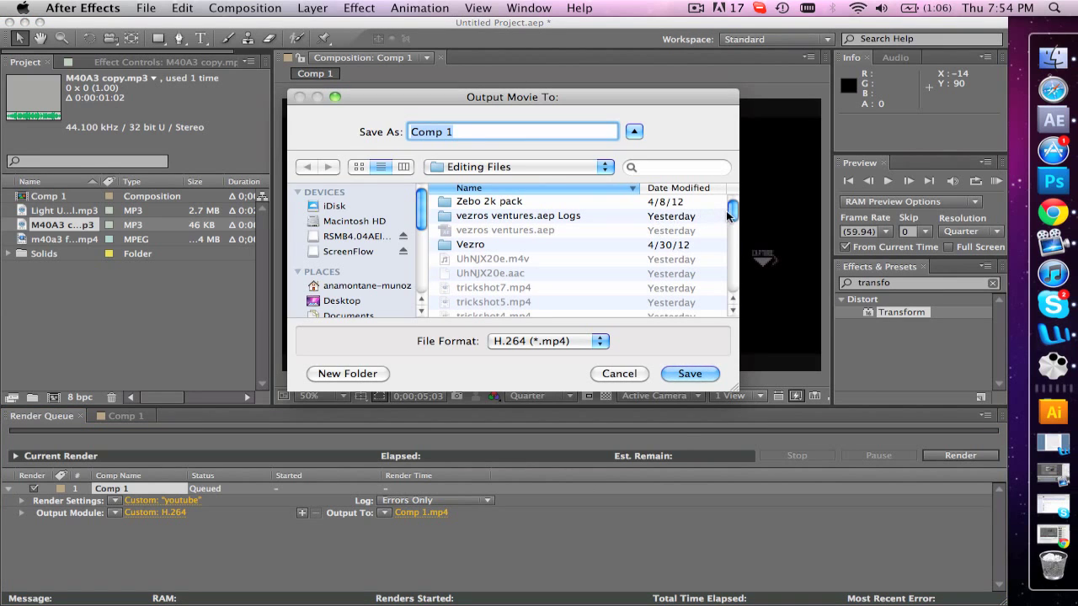
pyautogui.write('scope ')
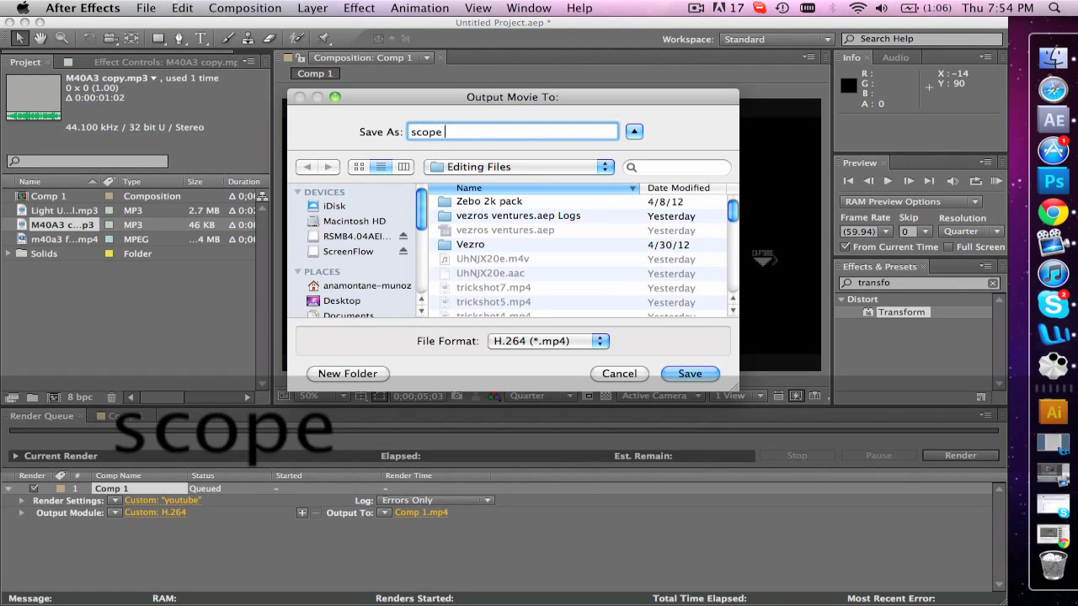
pyautogui.write('animation')
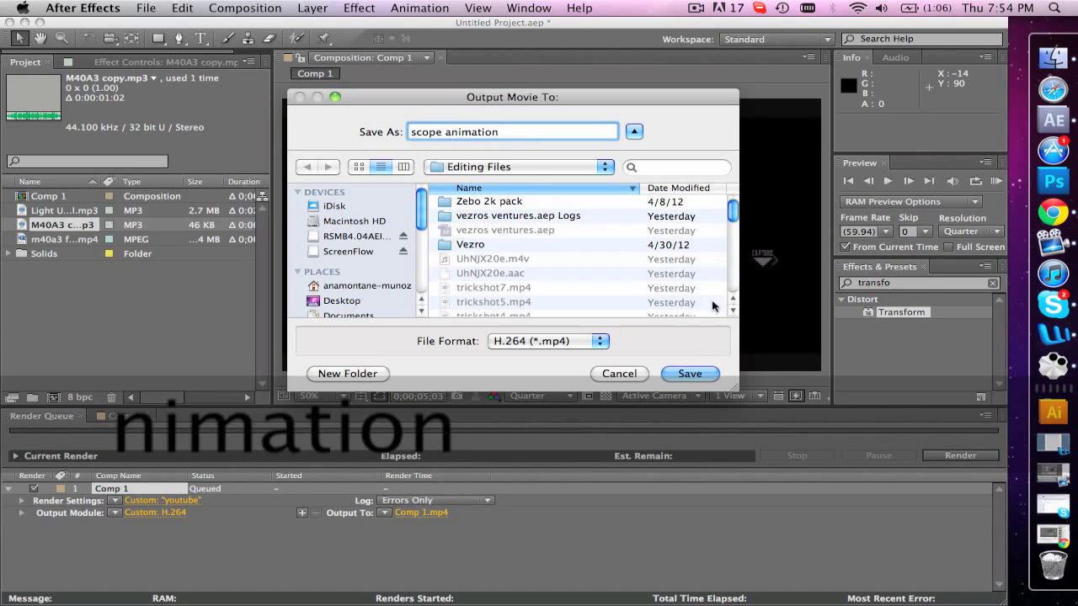
pyautogui.click(681, 375)
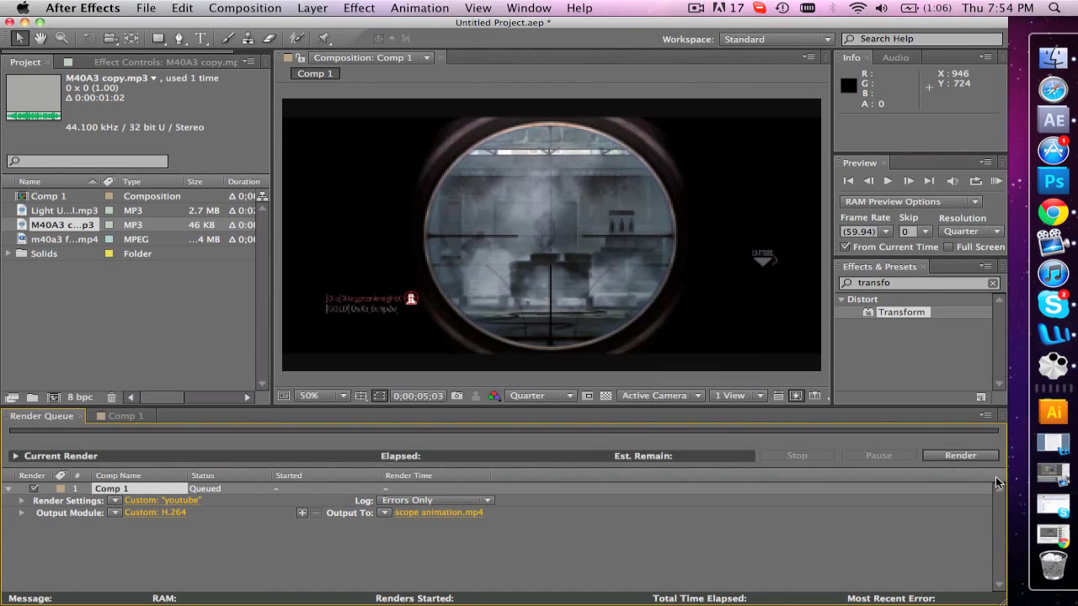
pyautogui.click(960, 456)
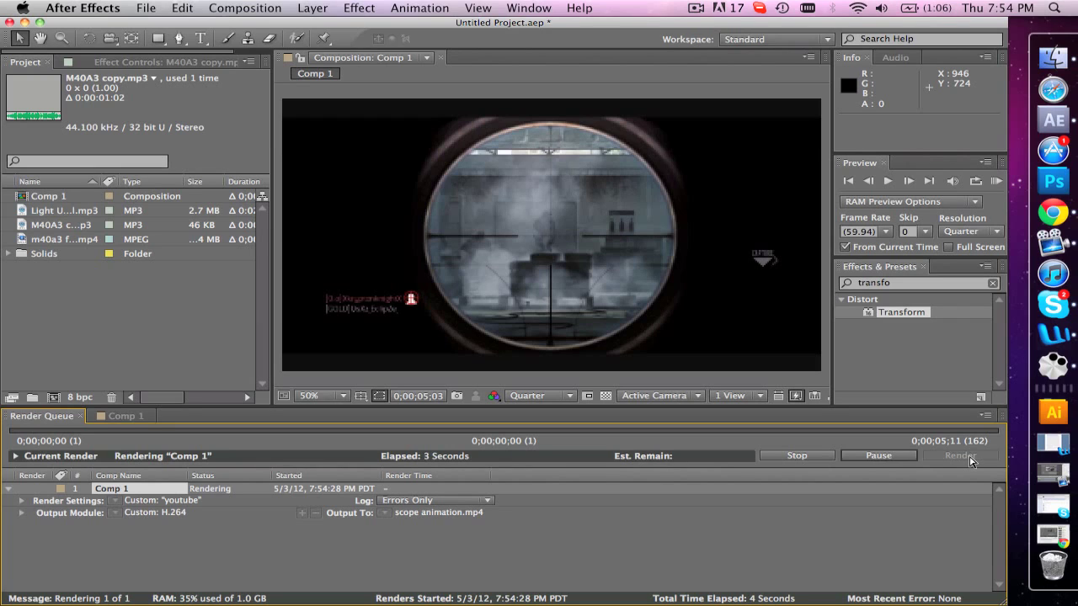
pyautogui.click(699, 8)
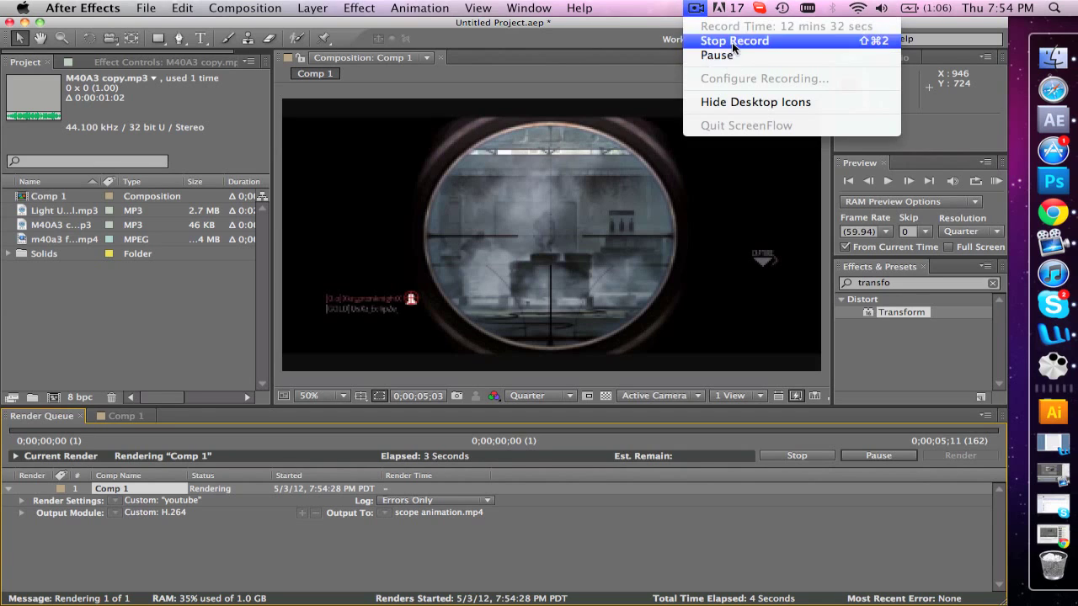